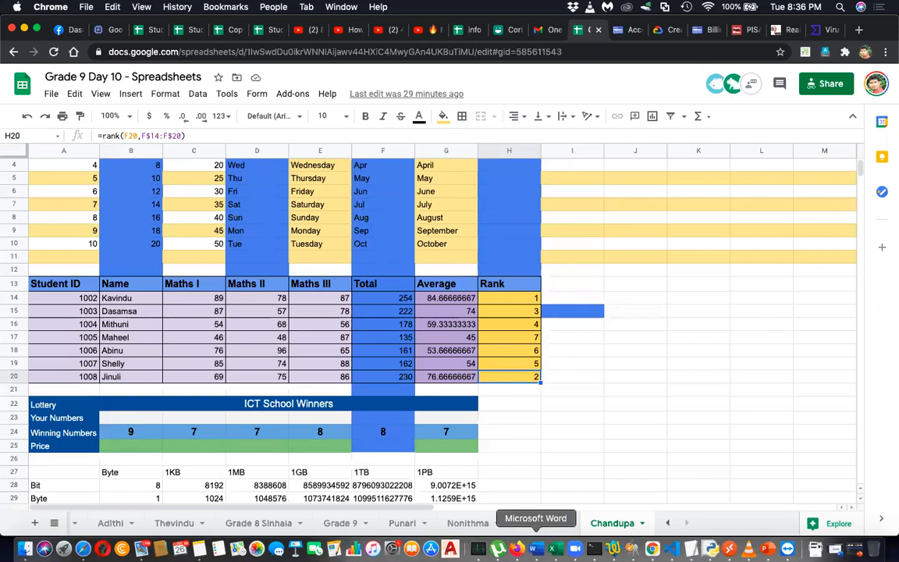
Step: Switch to Microsoft Word and open the recent document "Grade 9 day 9"
{"action": "left_click", "coordinate": [535, 549]}
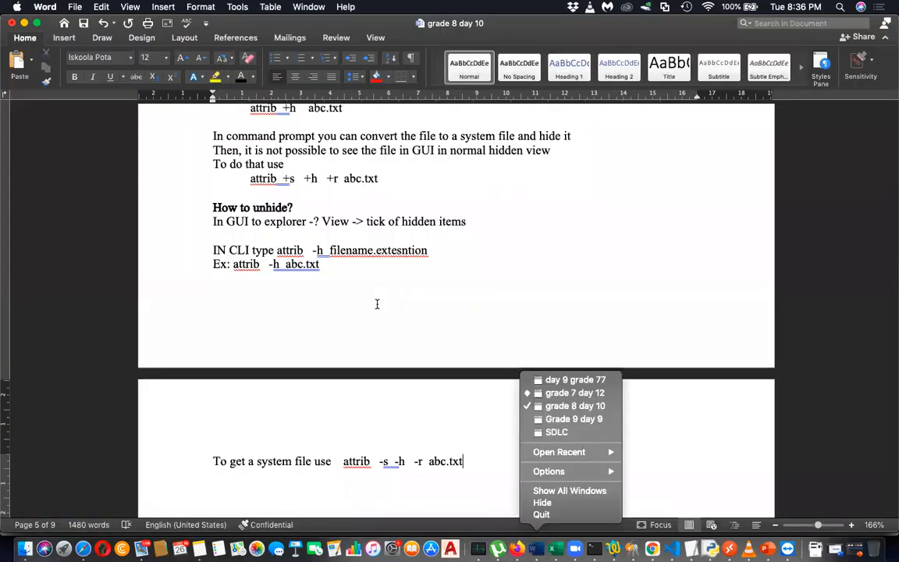
{"action": "left_click", "coordinate": [45, 7]}
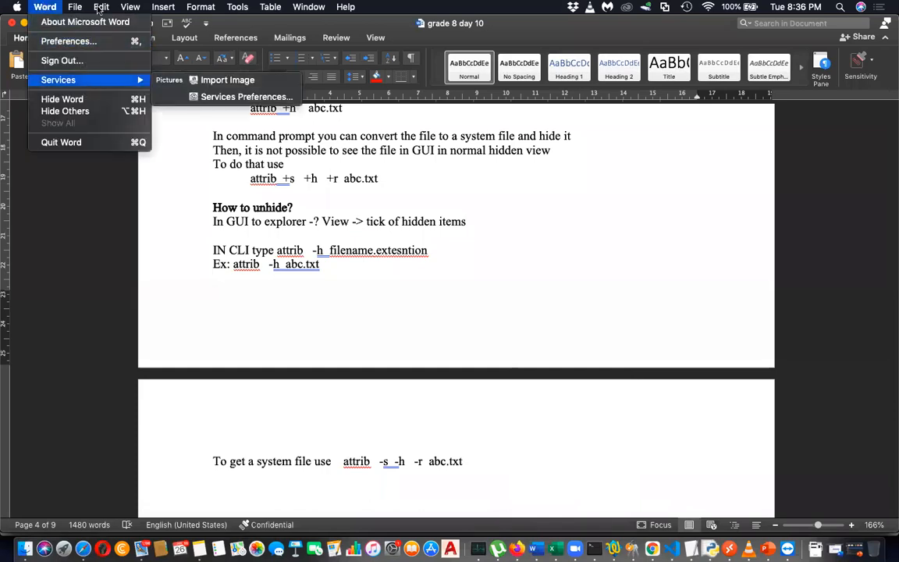
{"action": "mouse_move", "coordinate": [74, 7]}
{"action": "mouse_move", "coordinate": [117, 57]}
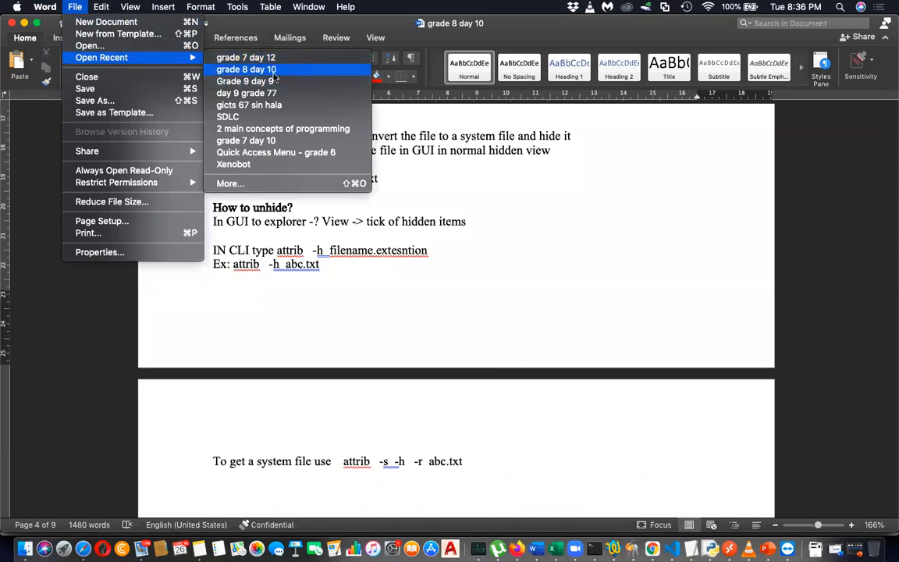
{"action": "left_click", "coordinate": [275, 81]}
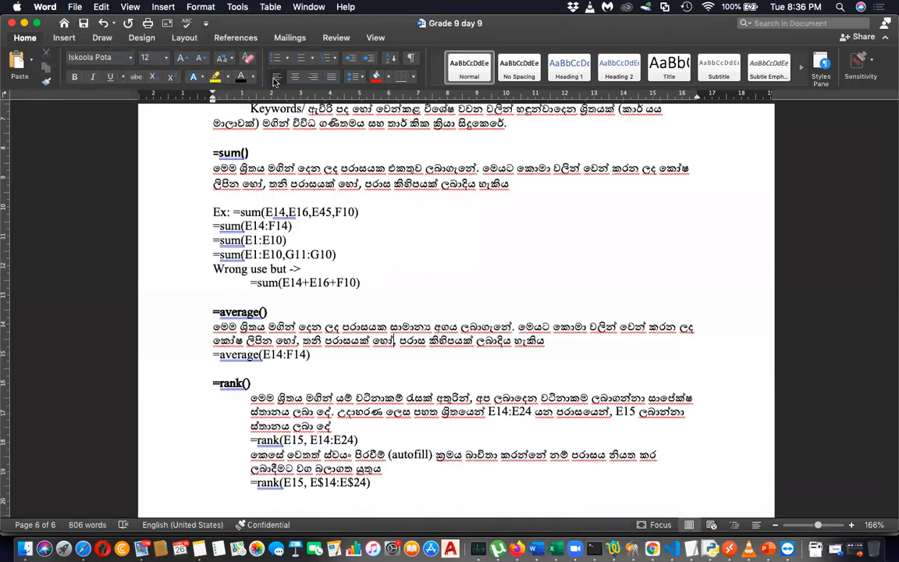
Step: Below the =F14/3 average example, add list item 2 reading "Function – is a special keyword definded process"
{"action": "scroll", "coordinate": [366, 312], "scroll_direction": "up", "scroll_amount": 15}
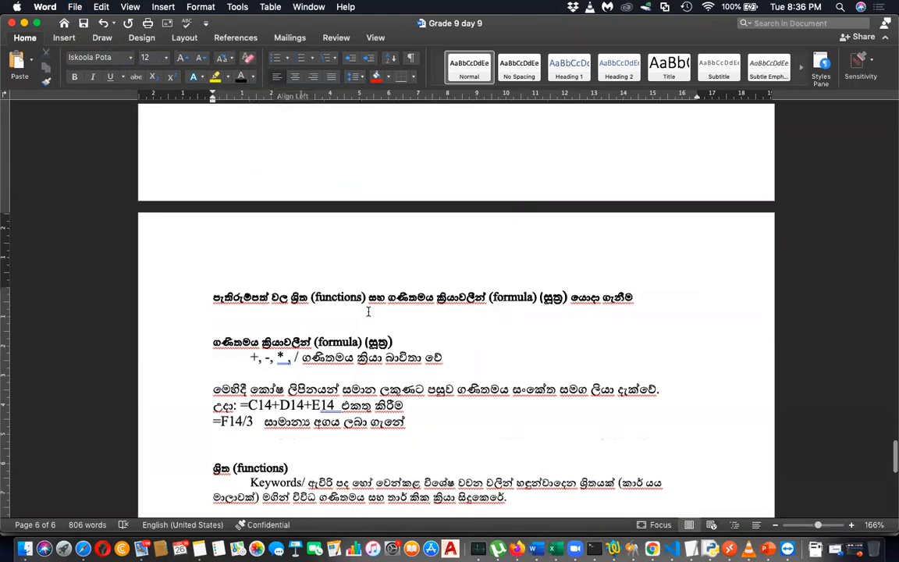
{"action": "scroll", "coordinate": [368, 311], "scroll_direction": "up", "scroll_amount": 10}
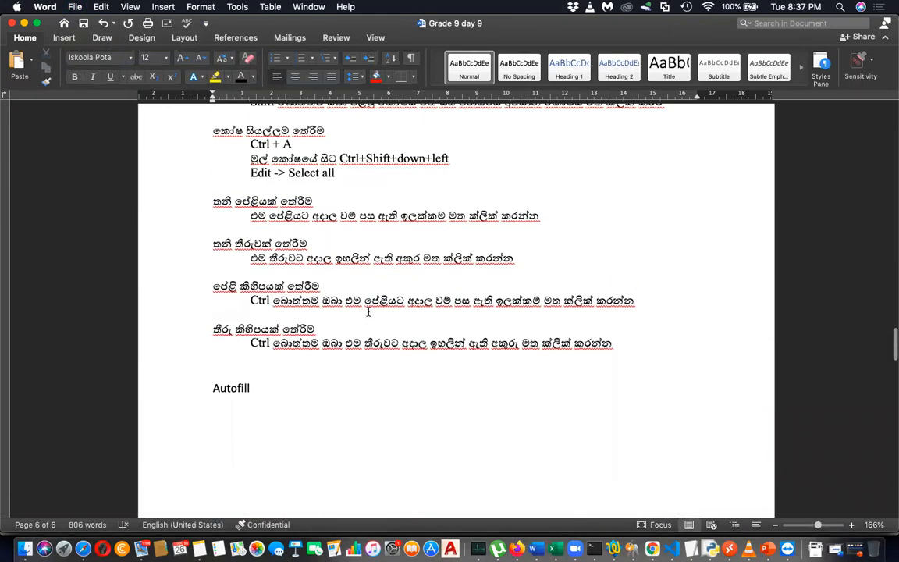
{"action": "scroll", "coordinate": [368, 312], "scroll_direction": "up", "scroll_amount": 15}
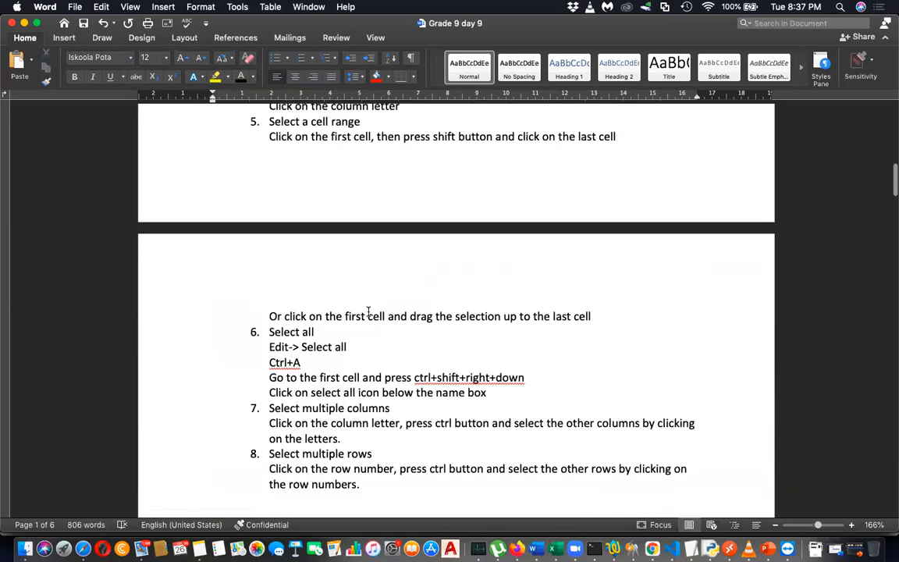
{"action": "scroll", "coordinate": [367, 312], "scroll_direction": "down", "scroll_amount": 10}
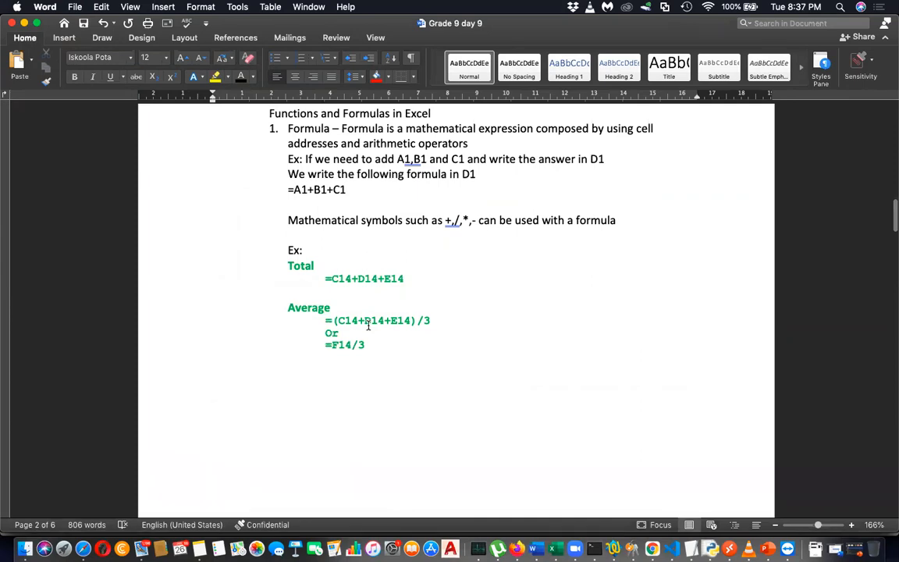
{"action": "left_click", "coordinate": [377, 351]}
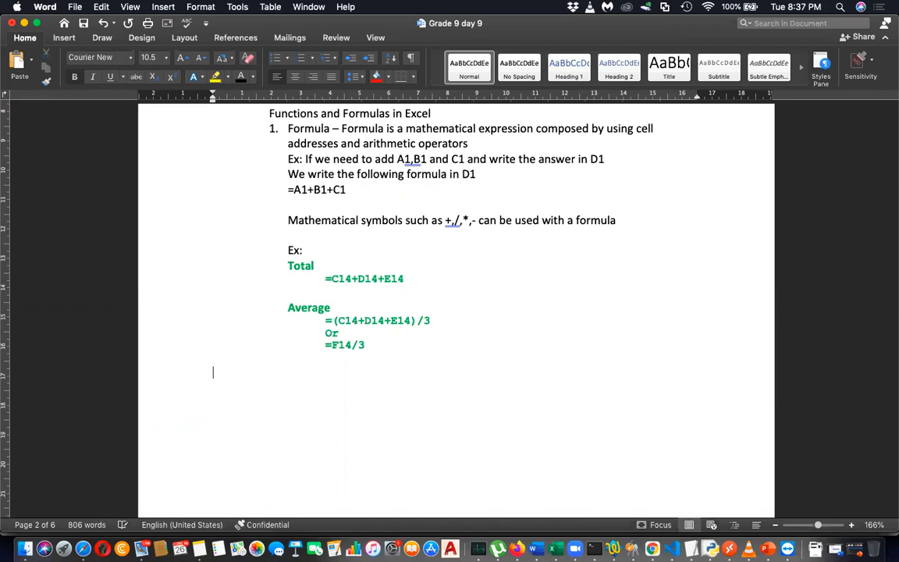
{"action": "key", "text": "Return"}
{"action": "key", "text": "Return"}
{"action": "type", "text": "2. F"}
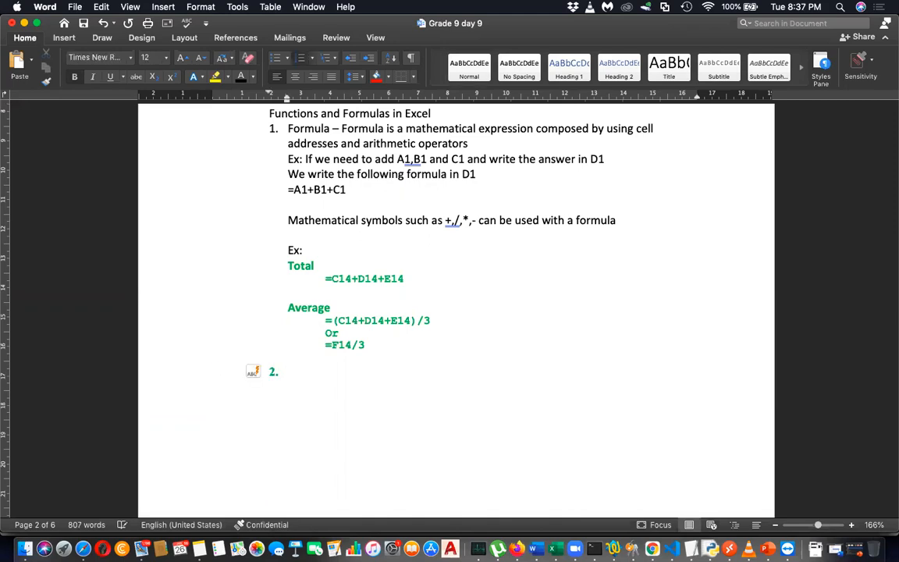
{"action": "type", "text": "unction "}
{"action": "type", "text": "-- is "}
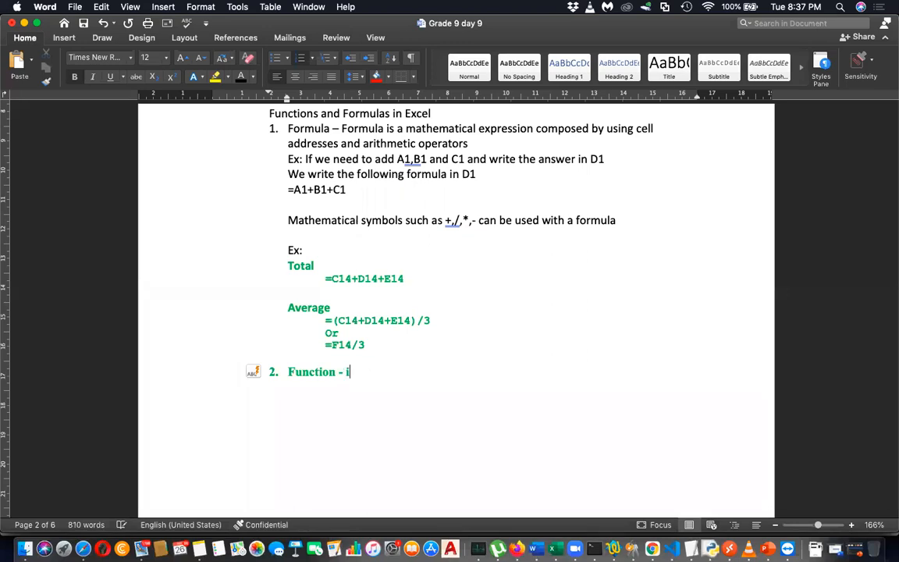
{"action": "type", "text": "a spe"}
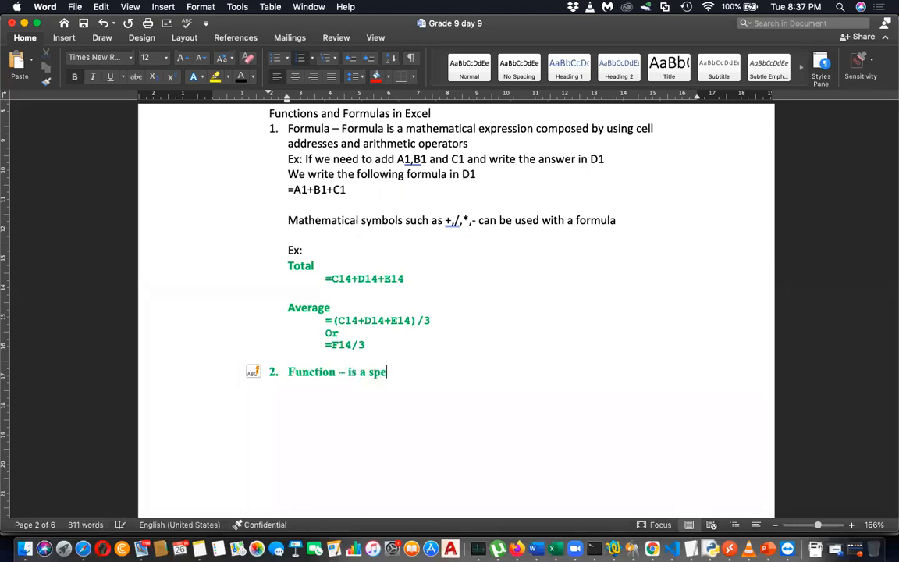
{"action": "type", "text": "cial keyword"}
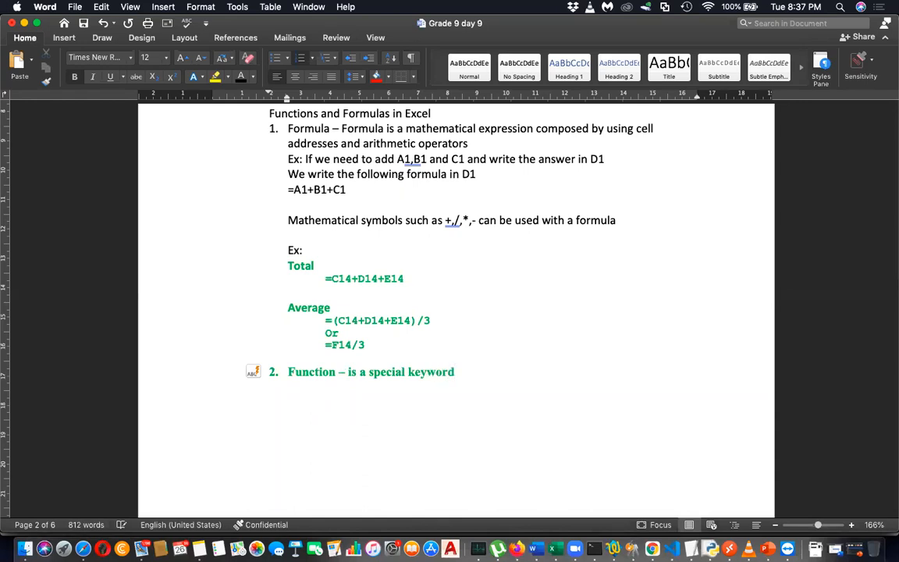
{"action": "type", "text": " definded process"}
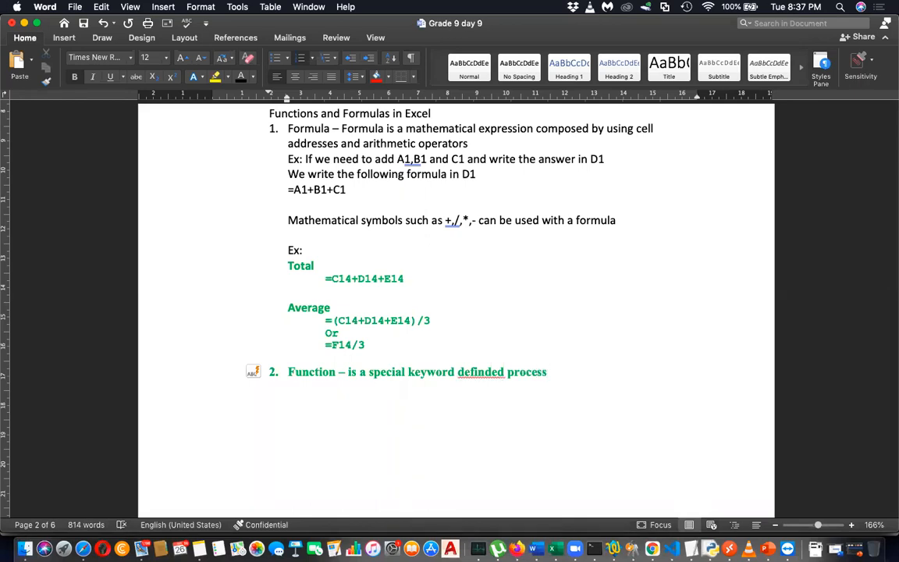
Step: Correct the misspelled word in the Function definition to "defined"
{"action": "right_click", "coordinate": [478, 373]}
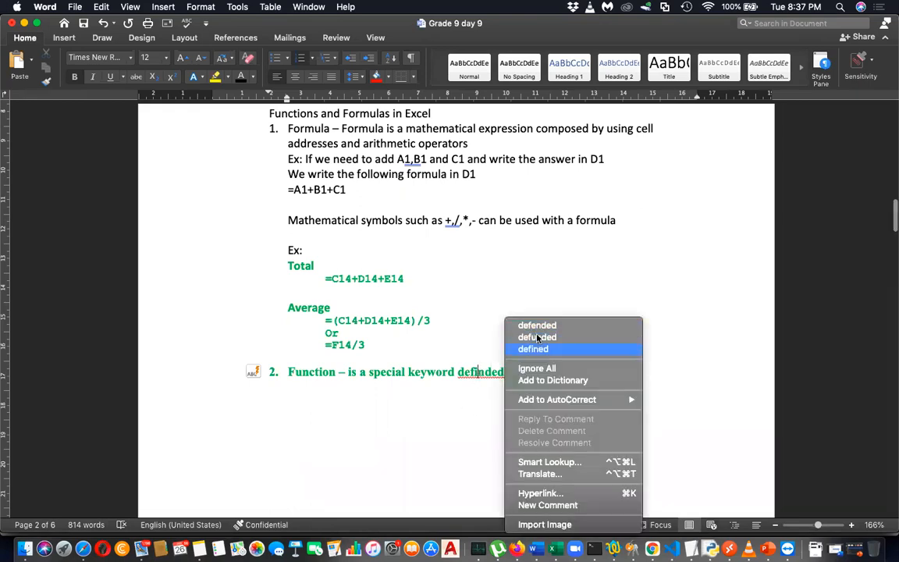
{"action": "left_click", "coordinate": [469, 395]}
{"action": "left_click", "coordinate": [505, 369]}
{"action": "key", "text": "BackSpace"}
{"action": "key", "text": "BackSpace"}
{"action": "key", "text": "BackSpace"}
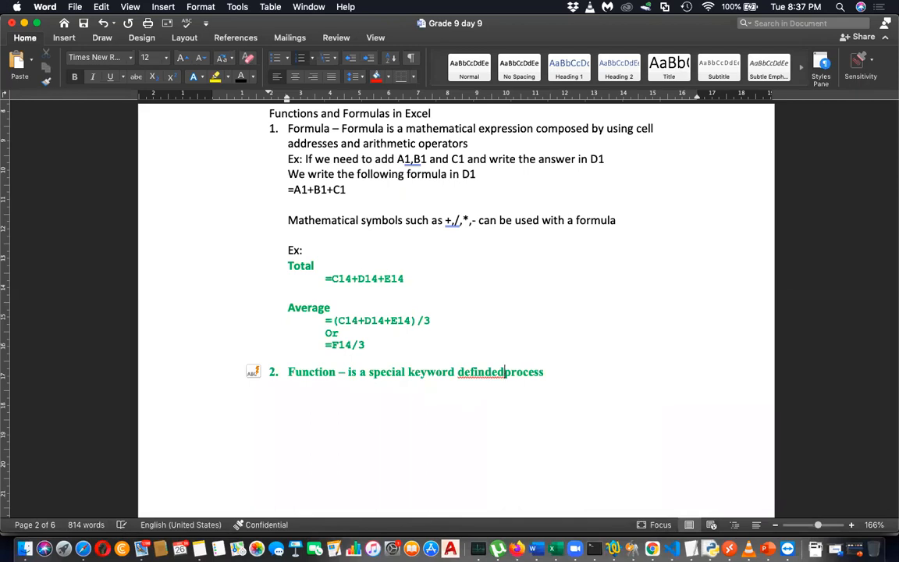
{"action": "left_click", "coordinate": [561, 402]}
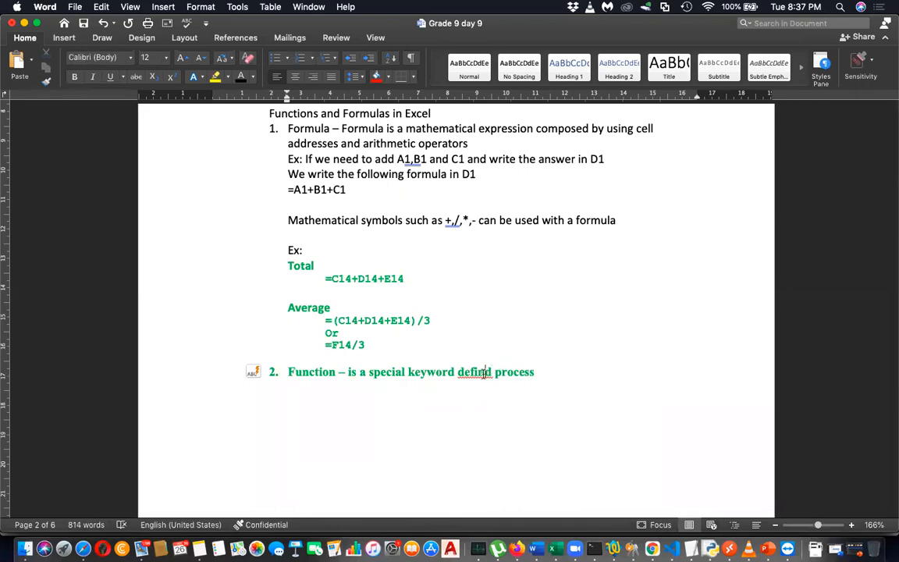
{"action": "left_click", "coordinate": [484, 373]}
{"action": "type", "text": "e"}
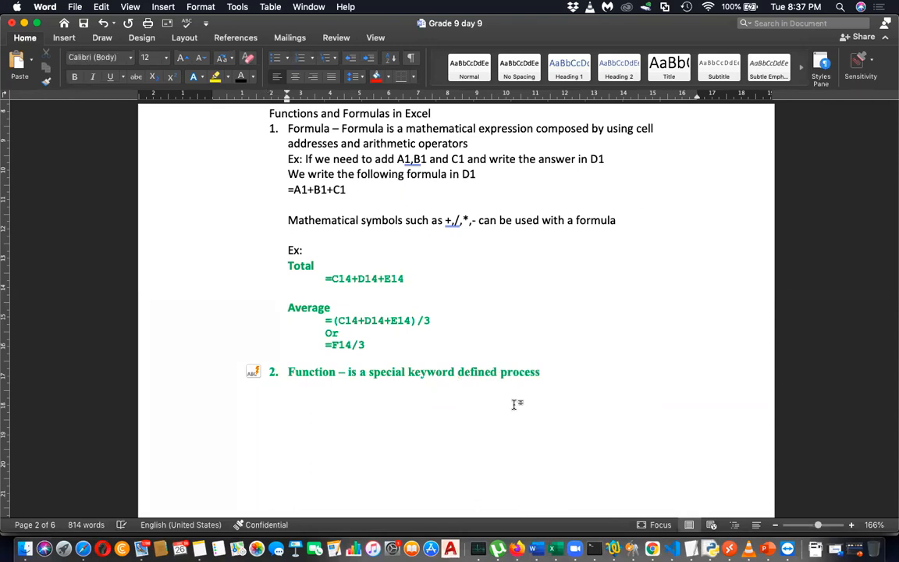
Step: Extend the end of the Function definition with "to do a specific task"
{"action": "left_click", "coordinate": [554, 362]}
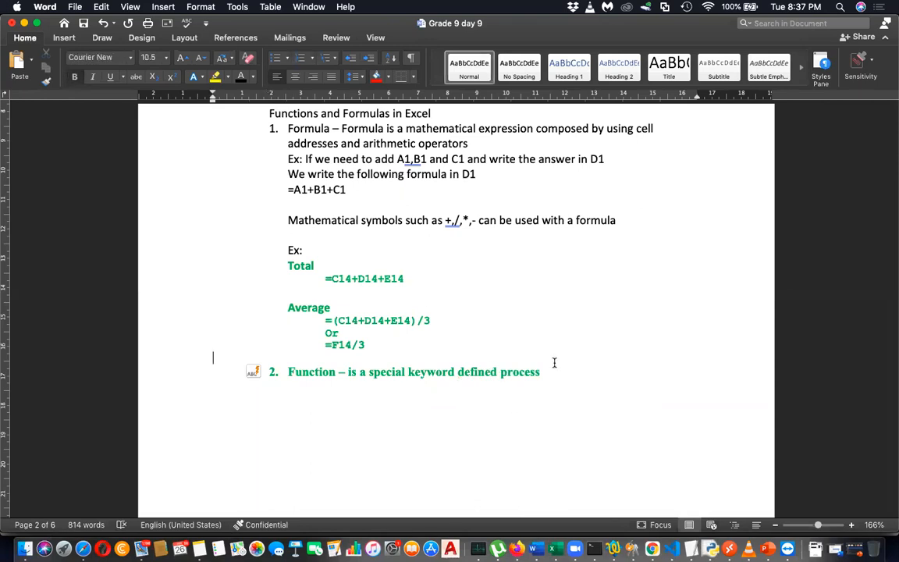
{"action": "left_click", "coordinate": [552, 377]}
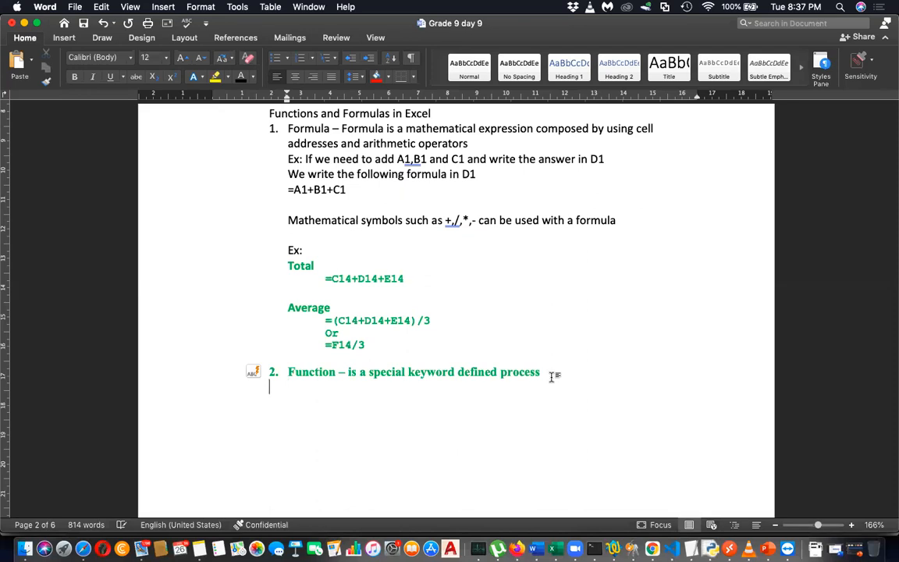
{"action": "key", "text": "BackSpace"}
{"action": "type", "text": "to "}
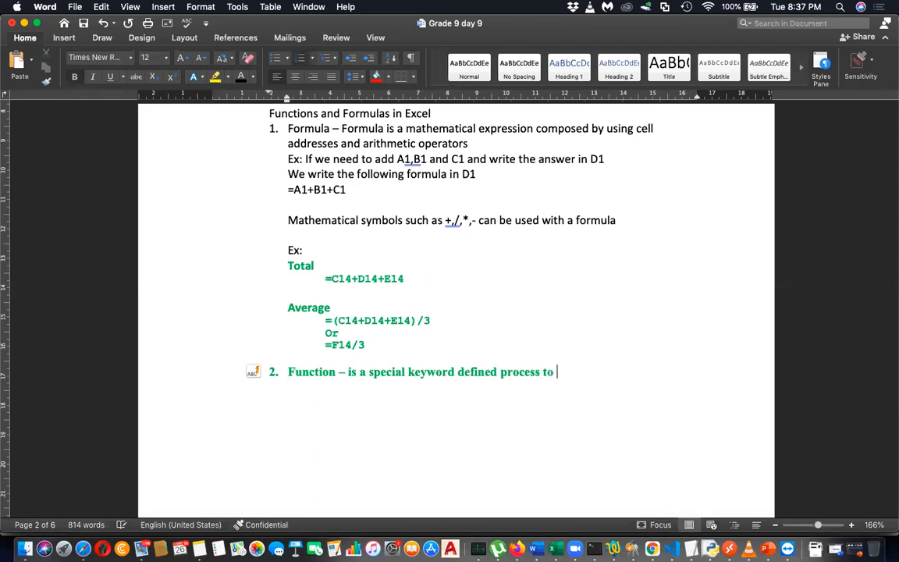
{"action": "type", "text": "do a specific task"}
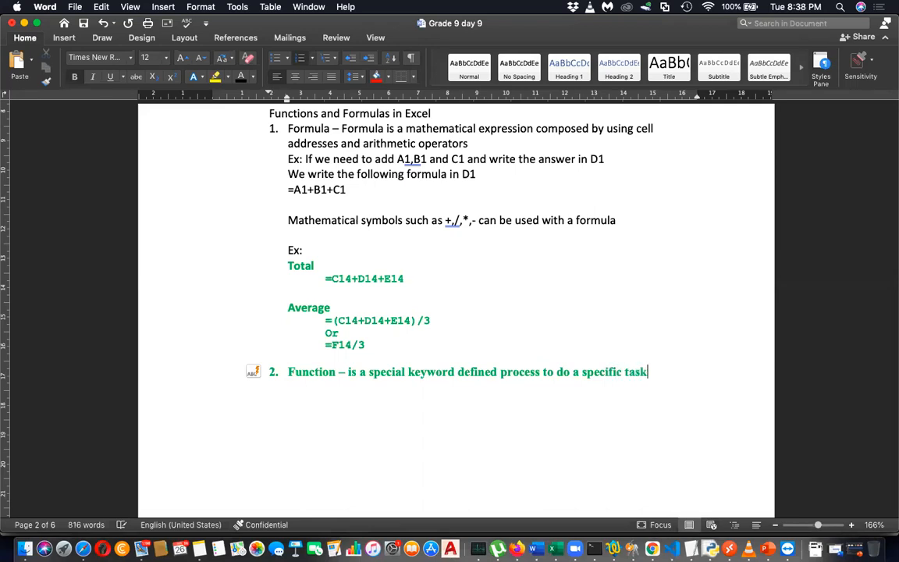
Step: Under the Function definition, add the unnumbered lines "Ex: sum – will get the total" and "Average – will get the average"
{"action": "key", "text": "Return"}
{"action": "key", "text": "BackSpace"}
{"action": "type", "text": "Ex: sum - will get the total"}
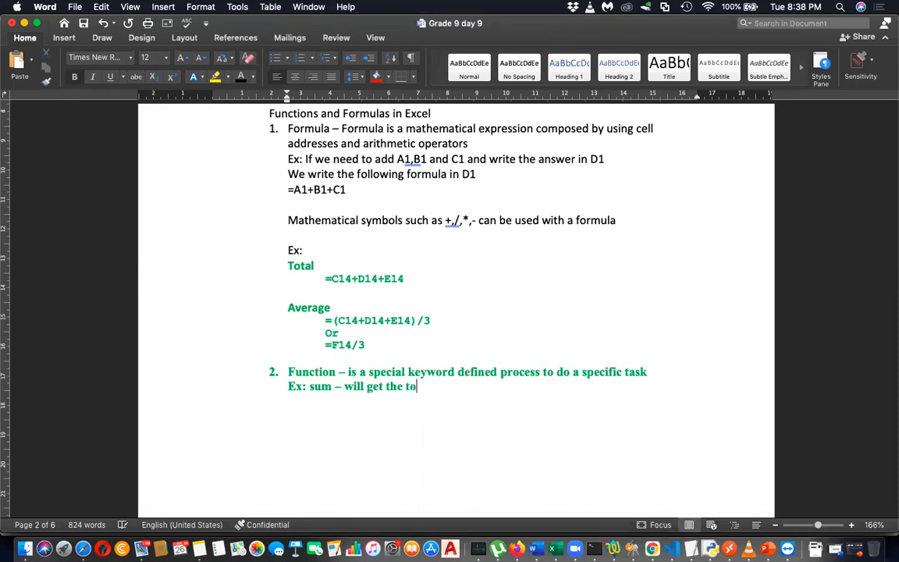
{"action": "key", "text": "Return"}
{"action": "type", "text": "average"}
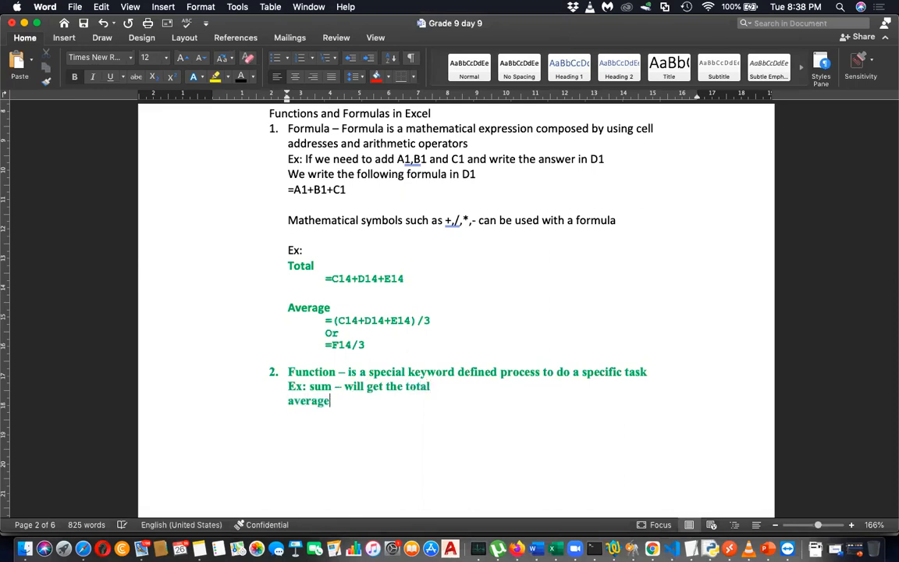
{"action": "type", "text": " - wil"}
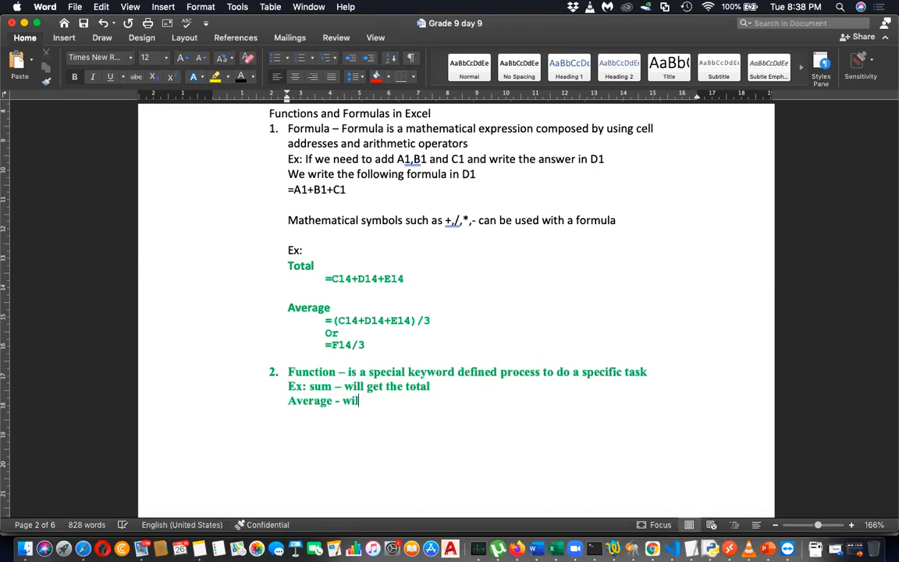
{"action": "type", "text": "l get the average"}
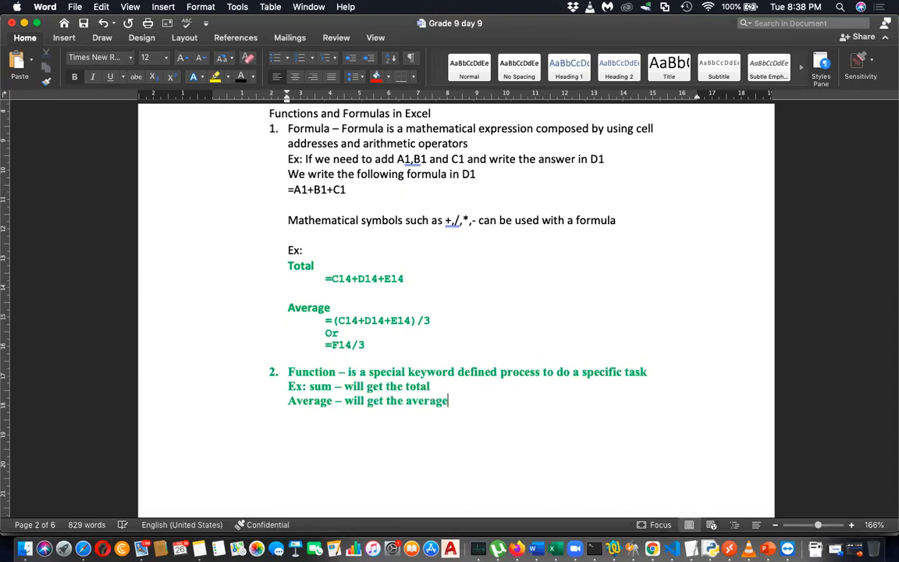
Step: Add a third example line reading "Rank – will give the comparative position according to the descending order"
{"action": "key", "text": "Return"}
{"action": "type", "text": "rand"}
{"action": "key", "text": "BackSpace"}
{"action": "type", "text": "k - will"}
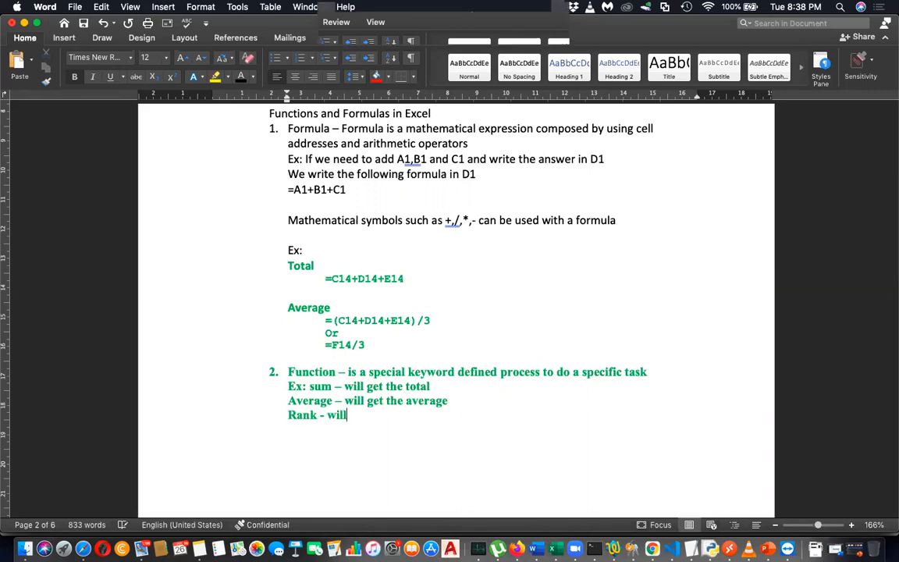
{"action": "type", "text": " give the "}
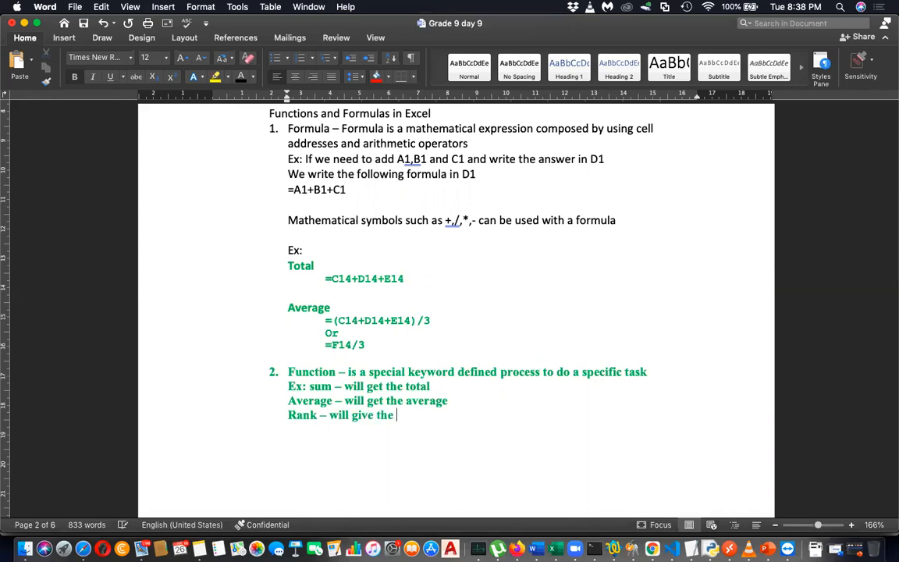
{"action": "type", "text": "comparative positio"}
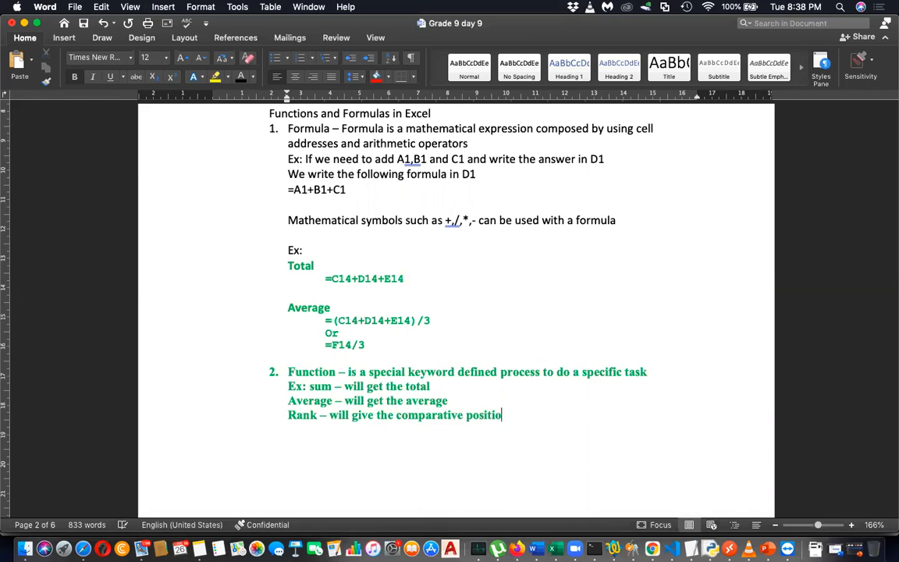
{"action": "type", "text": "n in descendin"}
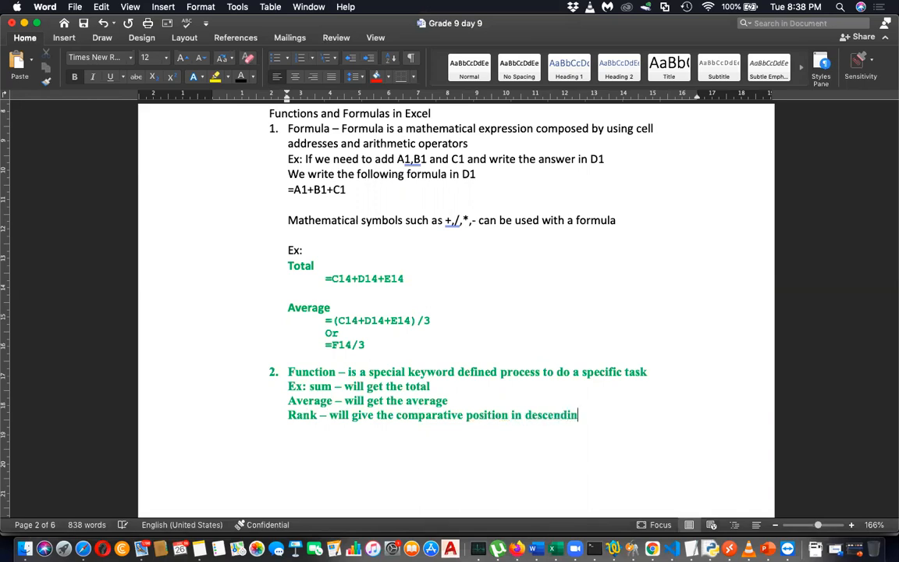
{"action": "type", "text": "g order"}
{"action": "double_click", "coordinate": [514, 414]}
{"action": "type", "text": "according to the"}
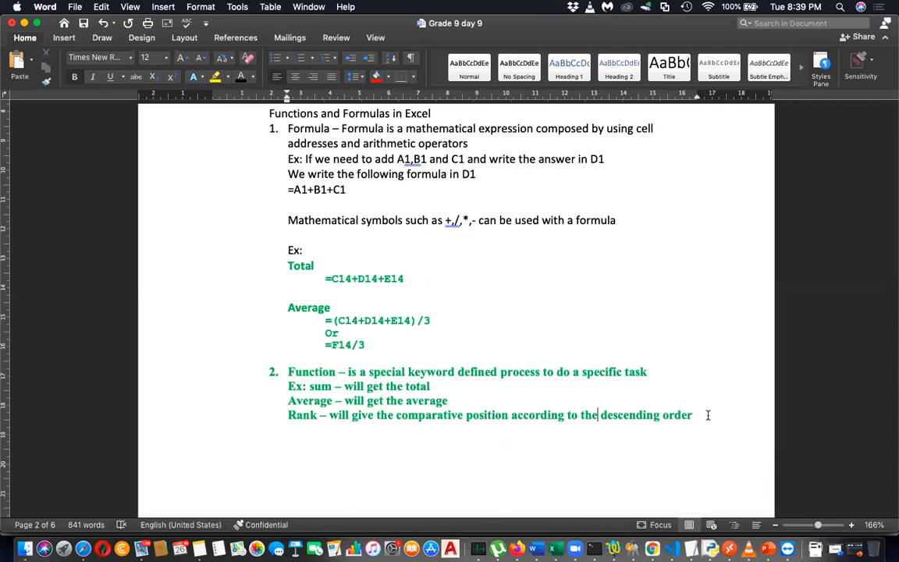
Step: Change the text colour of the whole Function item and its example lines to black
{"action": "left_click_drag", "start_coordinate": [706, 415], "coordinate": [217, 363]}
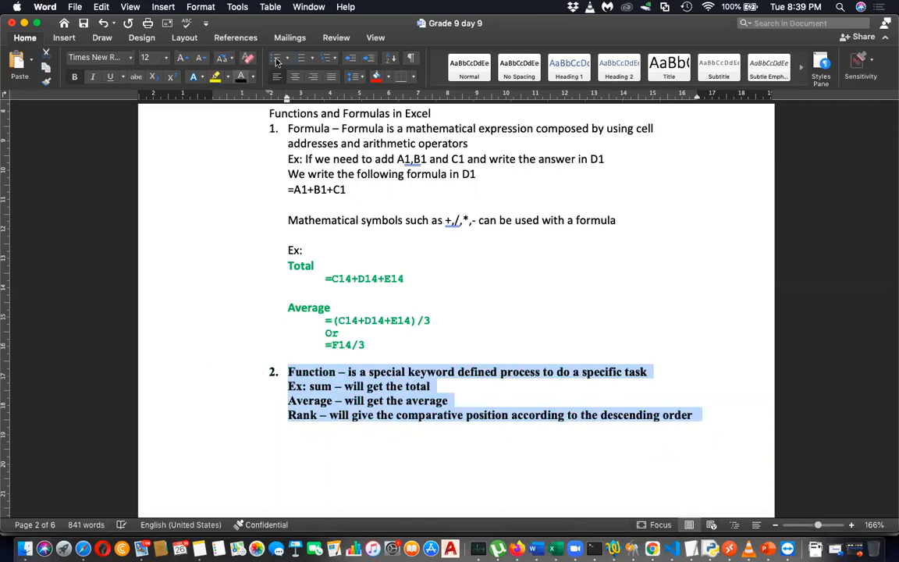
{"action": "scroll", "coordinate": [429, 195], "scroll_direction": "down", "scroll_amount": 3}
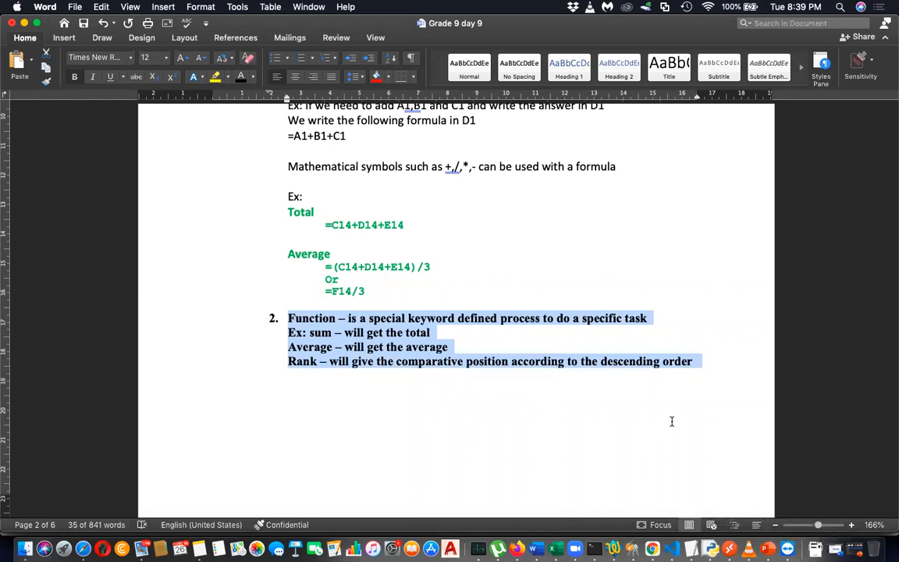
{"action": "scroll", "coordinate": [672, 419], "scroll_direction": "down", "scroll_amount": 3}
{"action": "scroll", "coordinate": [672, 419], "scroll_direction": "up", "scroll_amount": 1}
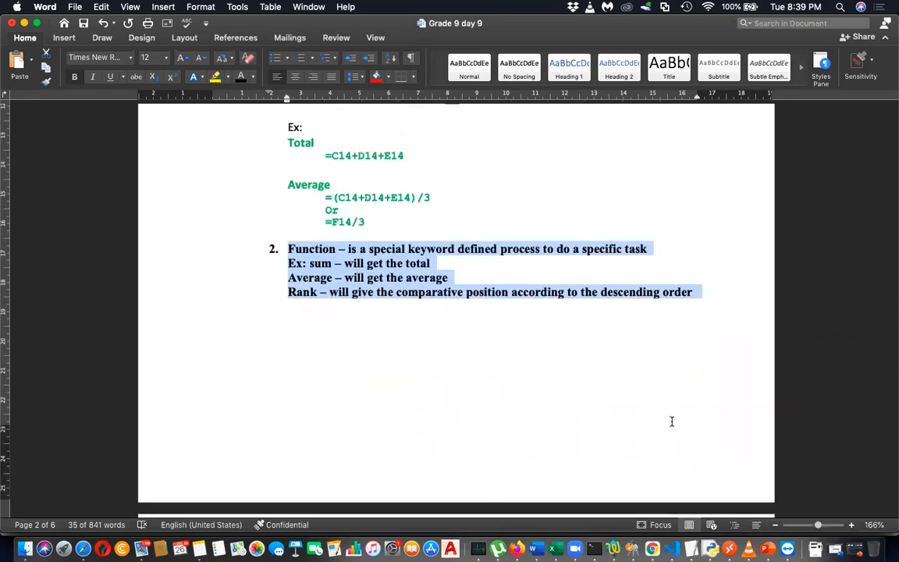
Step: Switch to the TeamViewer remote session and run "attrib -s -h -r" in the Desktop folder at the command prompt
{"action": "left_click", "coordinate": [787, 548]}
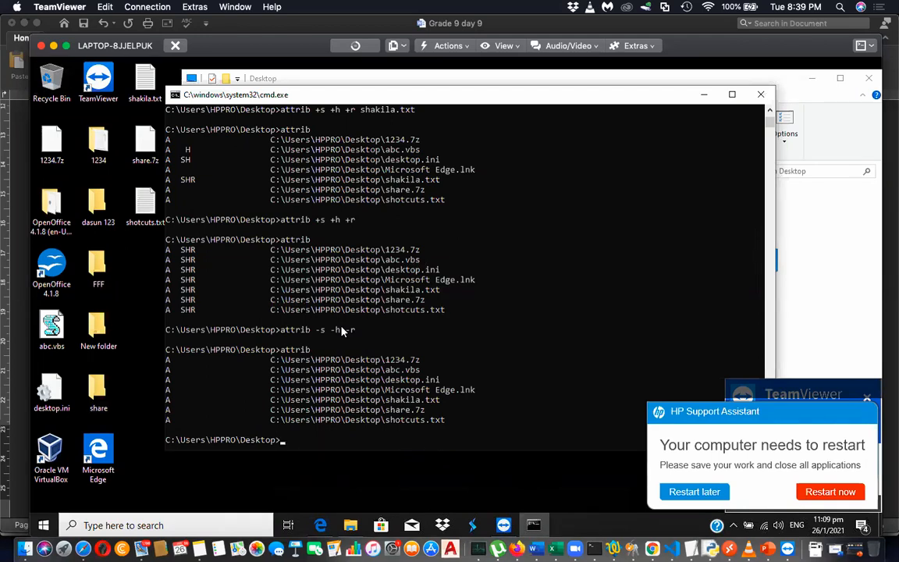
{"action": "type", "text": "attrib +s +h +r shakila.txt"}
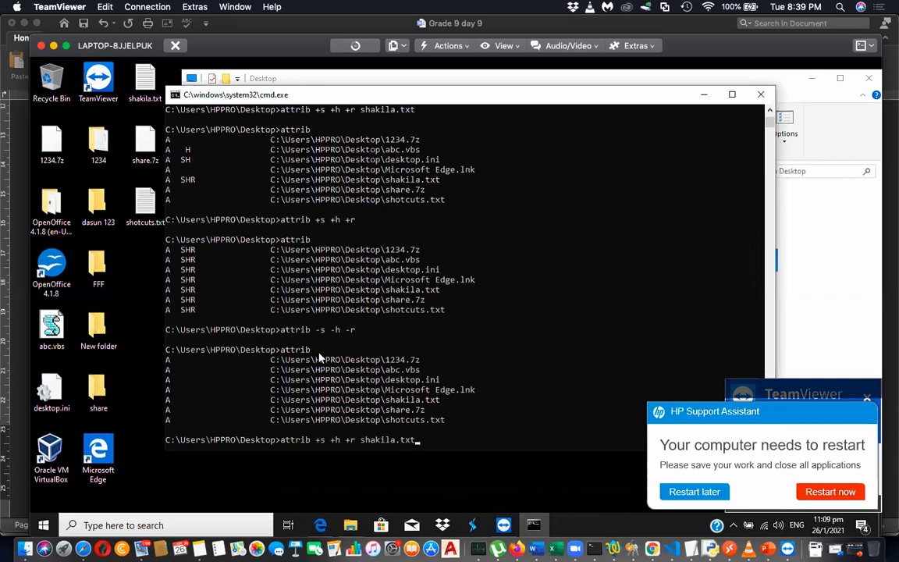
{"action": "key", "text": "Up"}
{"action": "key", "text": "Up"}
{"action": "key", "text": "Down"}
{"action": "key", "text": "Up"}
{"action": "key", "text": "Return"}
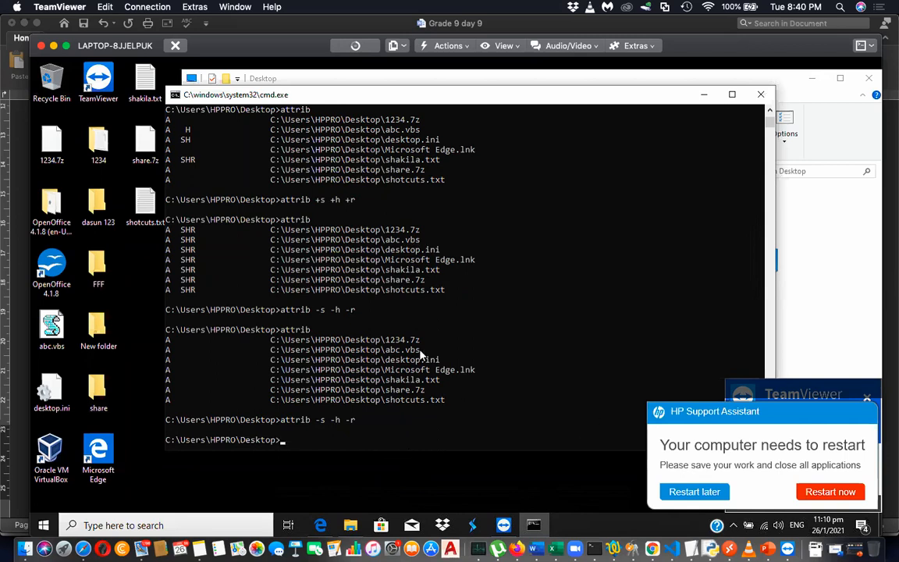
Step: Go up from the Desktop folder to its parent directory and list the contents with dir
{"action": "type", "text": "cd .."}
{"action": "key", "text": "Return"}
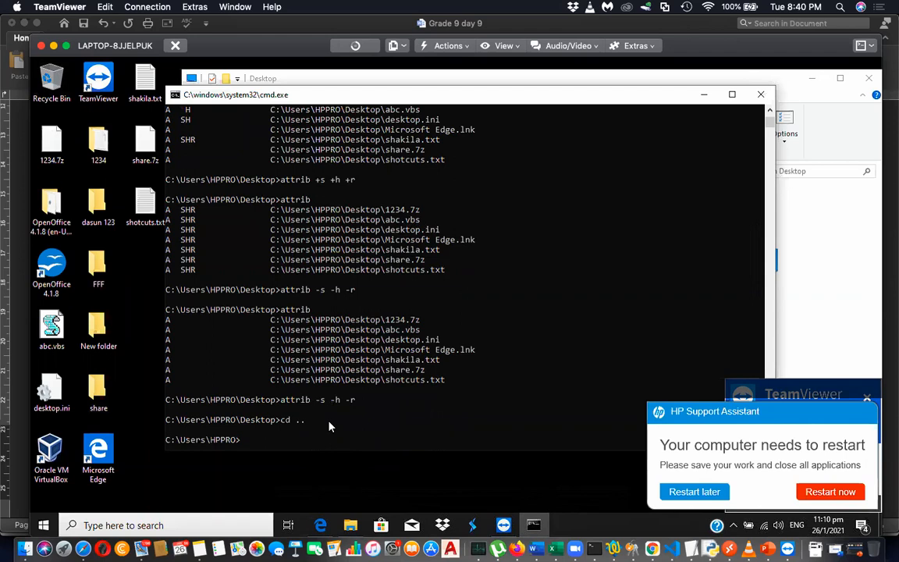
{"action": "type", "text": "dir"}
{"action": "key", "text": "Return"}
{"action": "left_click_drag", "start_coordinate": [358, 309], "coordinate": [402, 313]}
{"action": "left_click", "coordinate": [282, 437]}
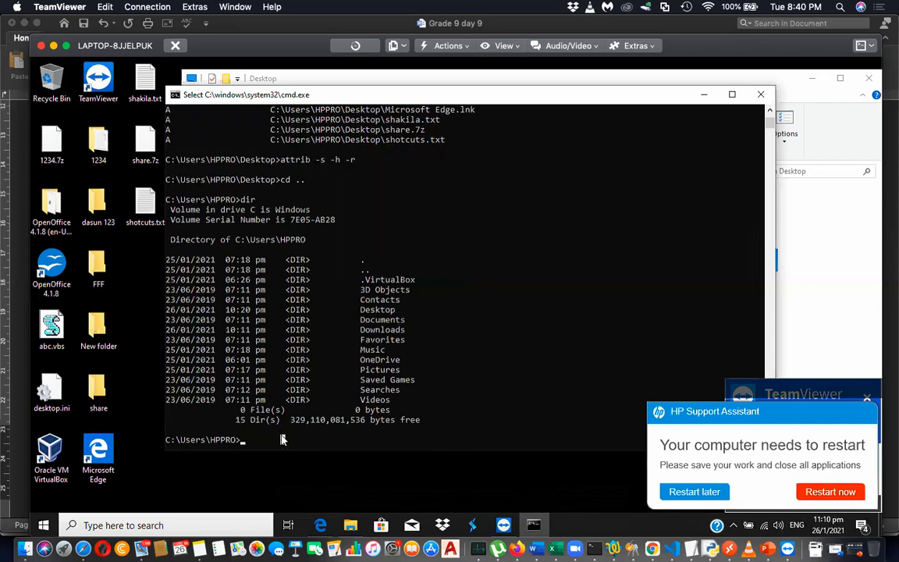
Step: Move up one more level to C:\Users, list its folders and mark the user profile folder in the listing
{"action": "type", "text": "cd .."}
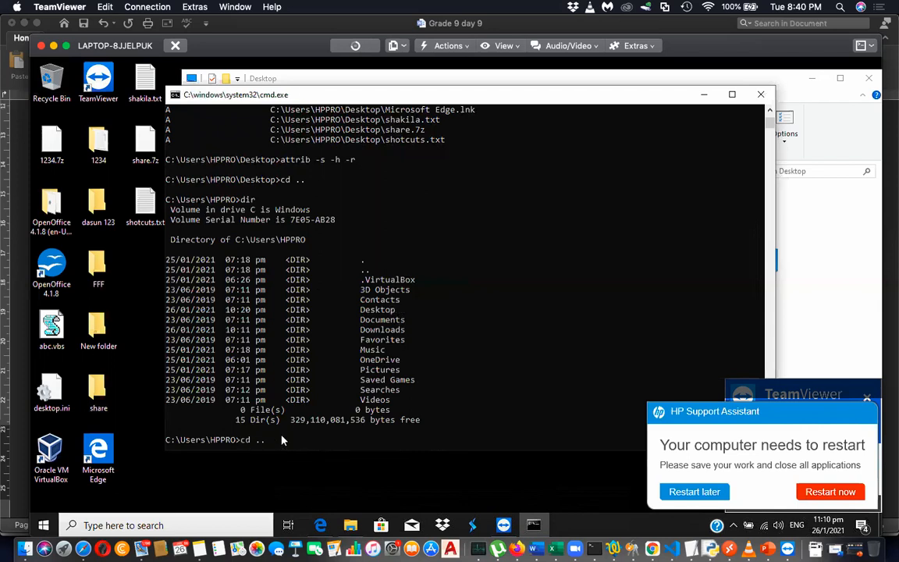
{"action": "key", "text": "Return"}
{"action": "type", "text": "dir"}
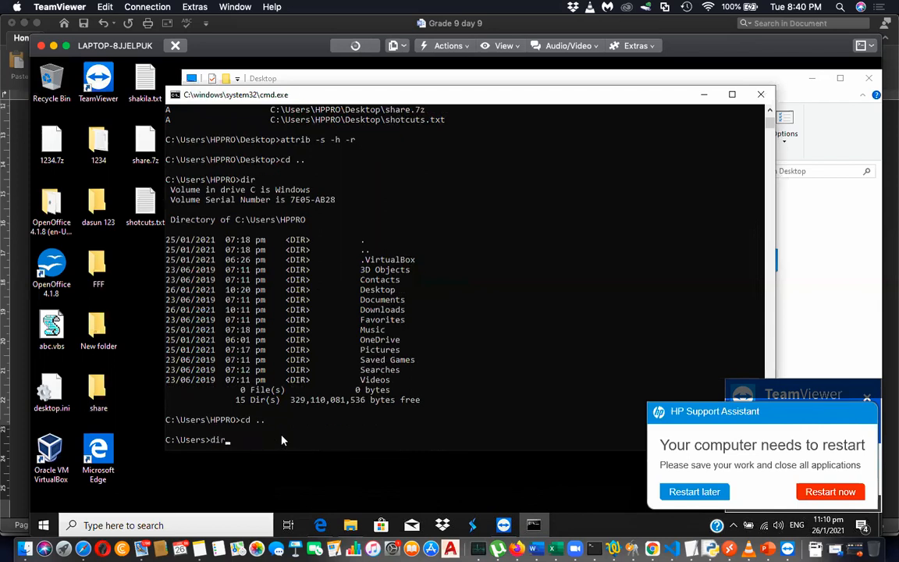
{"action": "key", "text": "Return"}
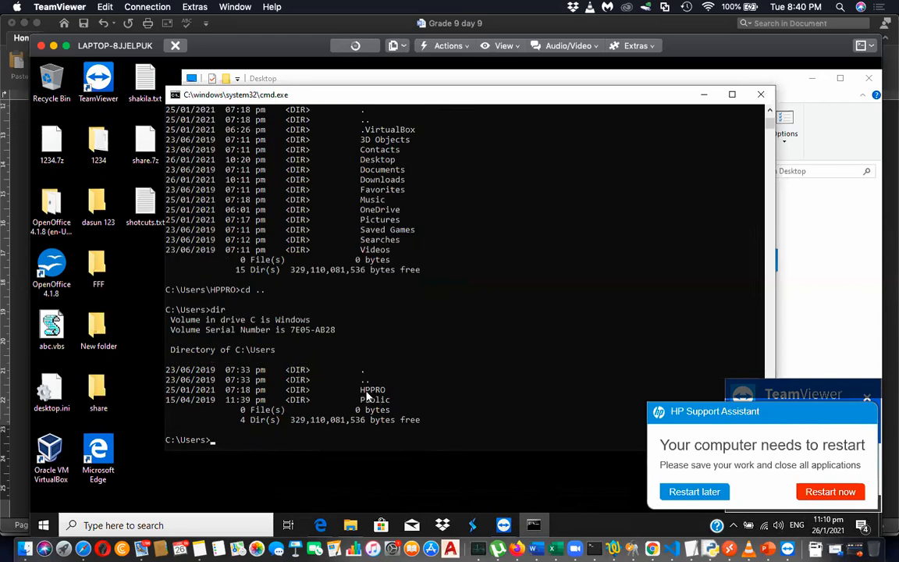
{"action": "left_click_drag", "start_coordinate": [360, 388], "coordinate": [382, 395]}
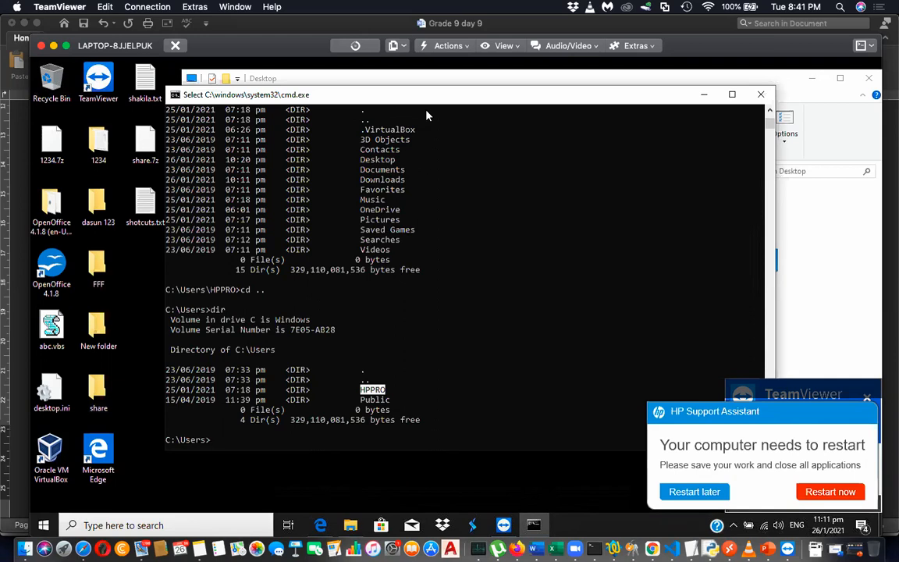
Step: Return to the Word notes, add the line "=sum function" below the Function examples, and remove two blank lines above it
{"action": "key", "text": "super+Tab"}
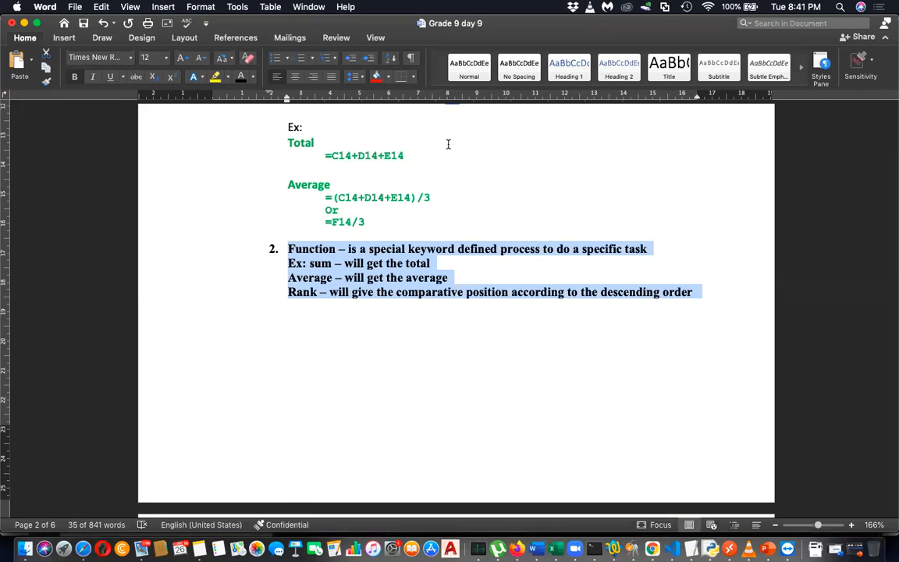
{"action": "left_click", "coordinate": [462, 292]}
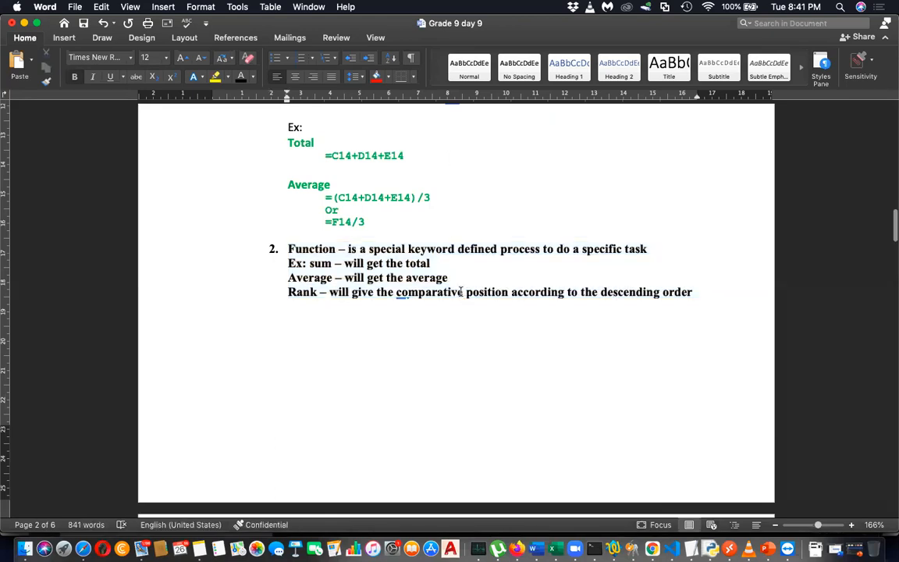
{"action": "scroll", "coordinate": [460, 292], "scroll_direction": "down", "scroll_amount": 2}
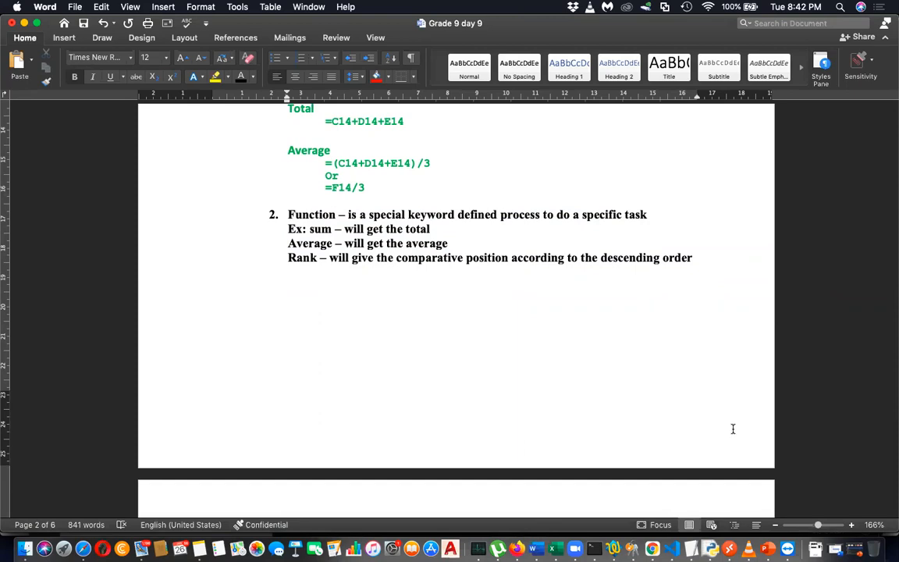
{"action": "left_click", "coordinate": [605, 331]}
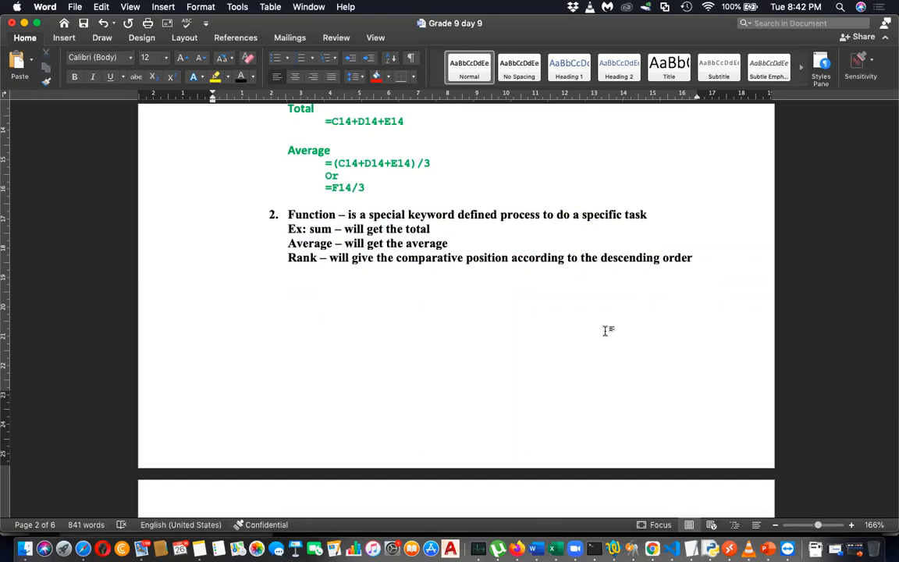
{"action": "scroll", "coordinate": [606, 331], "scroll_direction": "down", "scroll_amount": 2}
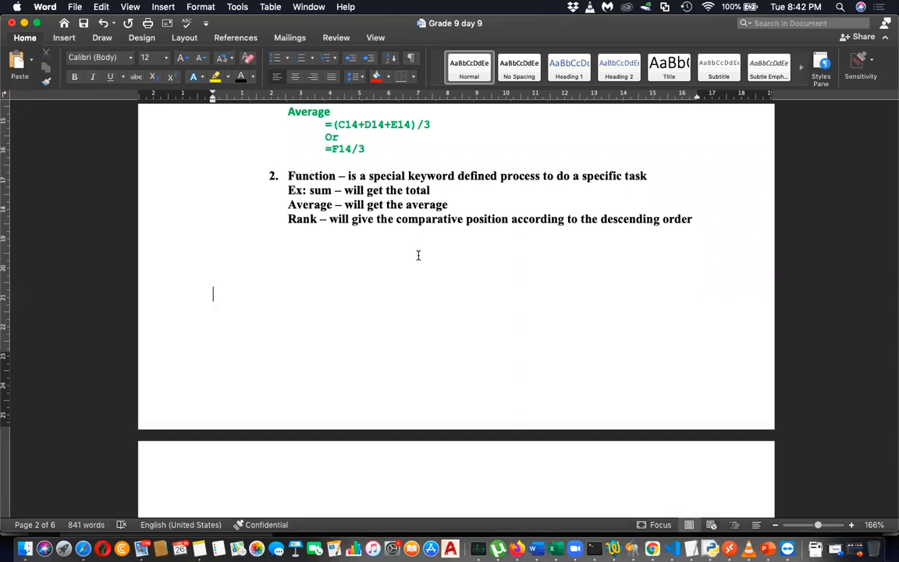
{"action": "type", "text": "=sum"}
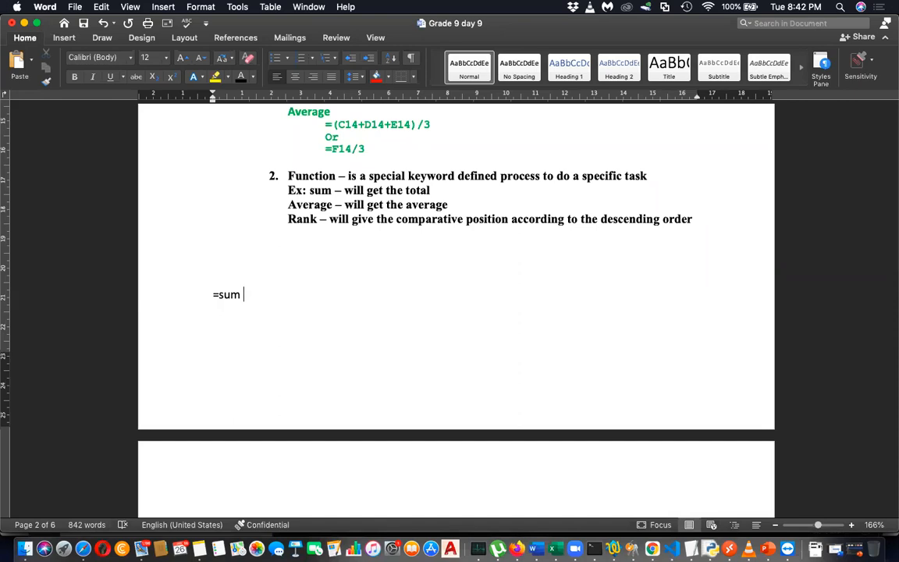
{"action": "type", "text": " function"}
{"action": "left_click", "coordinate": [208, 293]}
{"action": "key", "text": "BackSpace"}
{"action": "key", "text": "BackSpace"}
Step: Add the line "We can use =sum in the following methods" below the "=sum function" heading
{"action": "left_click", "coordinate": [309, 265]}
{"action": "key", "text": "Return"}
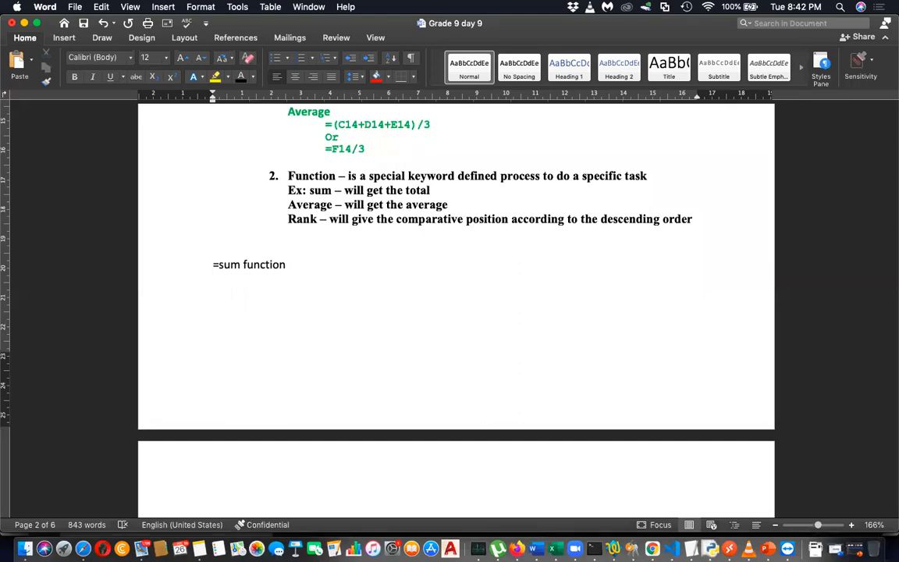
{"action": "type", "text": "We can use =sum "}
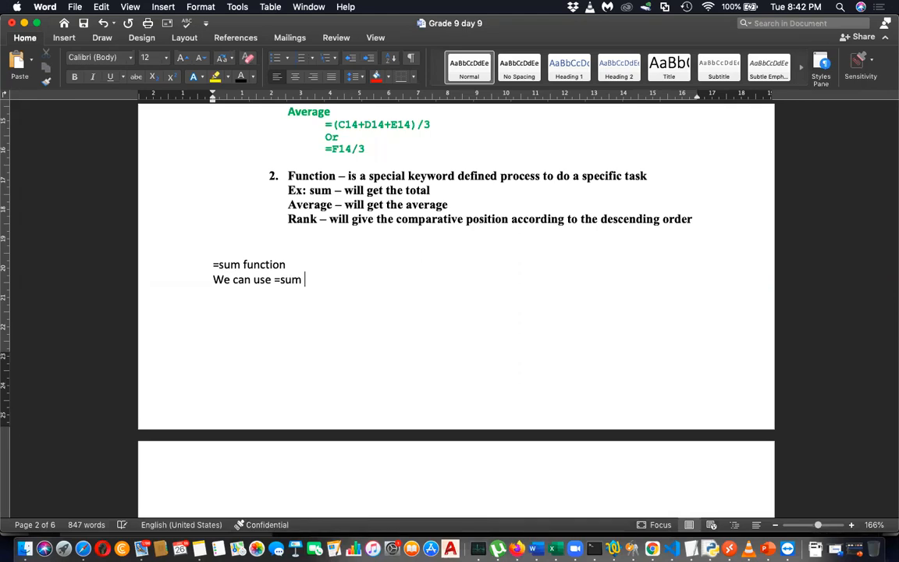
{"action": "type", "text": "in the following methods"}
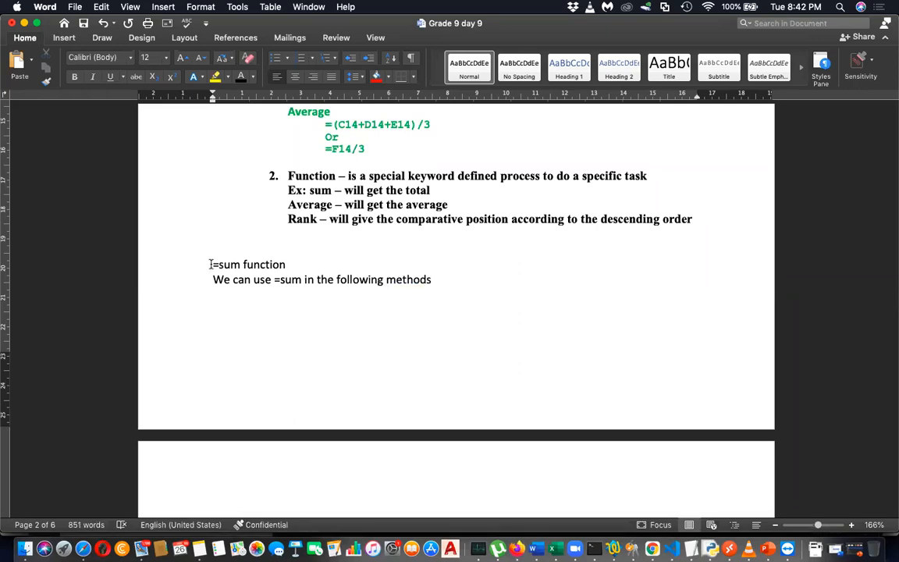
Step: Add a line reading "Method 1: sum a cell range" below the introductory sentence
{"action": "key", "text": "Return"}
{"action": "type", "text": "method 1: sum a range"}
{"action": "key", "text": "BackSpace"}
{"action": "key", "text": "BackSpace"}
{"action": "key", "text": "BackSpace"}
{"action": "key", "text": "BackSpace"}
{"action": "key", "text": "BackSpace"}
{"action": "type", "text": "cell range"}
Step: Add the indented syntax line "=sum(range)" under Method 1
{"action": "key", "text": "Return"}
{"action": "key", "text": "Tab"}
{"action": "type", "text": "=sum(r"}
{"action": "type", "text": "age"}
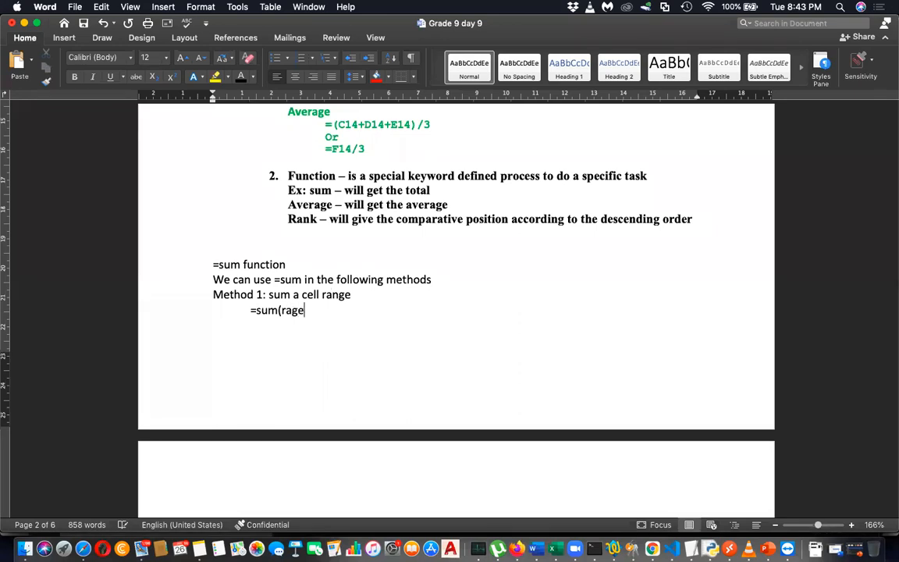
{"action": "key", "text": "BackSpace"}
{"action": "key", "text": "BackSpace"}
{"action": "type", "text": "nge)"}
Step: Add the indented example line "Ex: =sum(A1:A10)" under the Method 1 syntax
{"action": "key", "text": "Return"}
{"action": "key", "text": "Tab"}
{"action": "type", "text": "ex"}
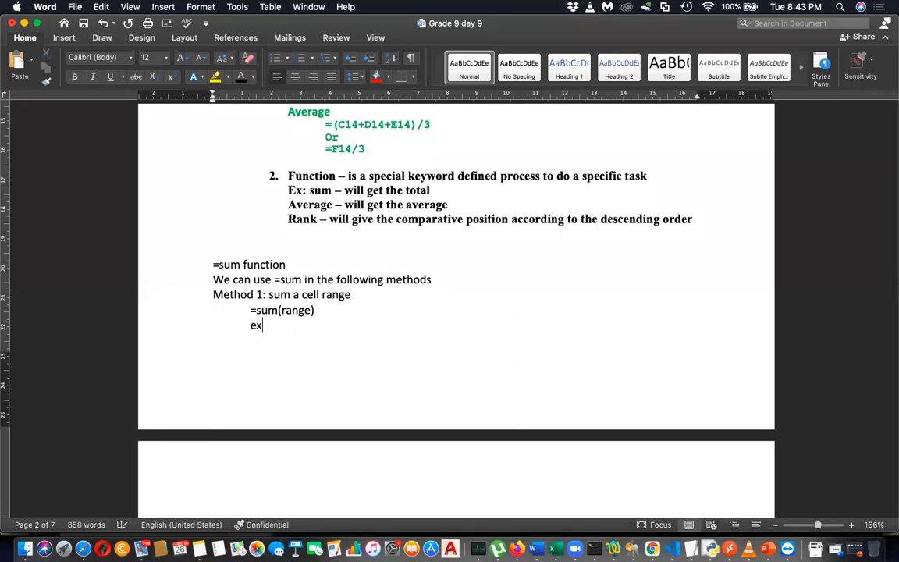
{"action": "type", "text": ": =sum(A1:A10)"}
Step: Add an unindented line reading "Method 2: sum defined cells by addresses" below the Method 1 example
{"action": "key", "text": "Return"}
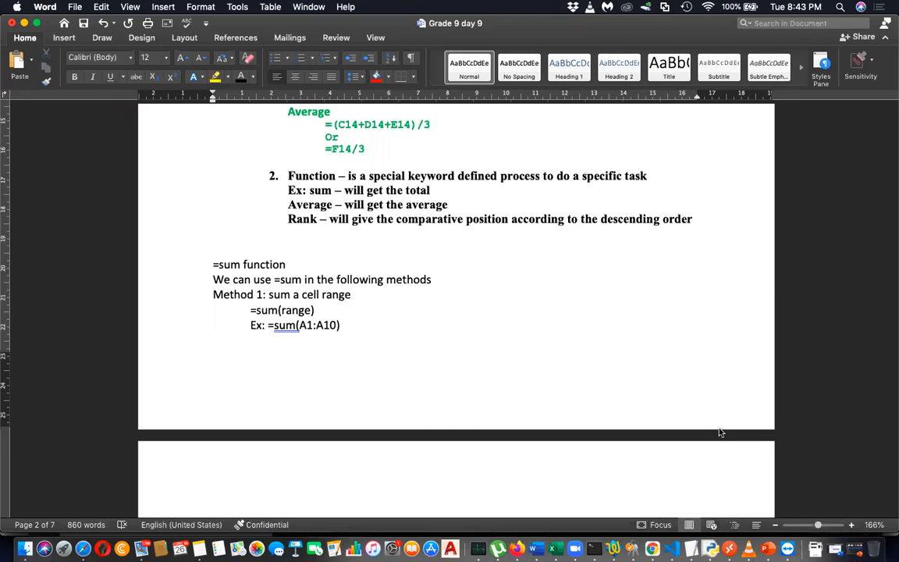
{"action": "type", "text": "Method 2: sum "}
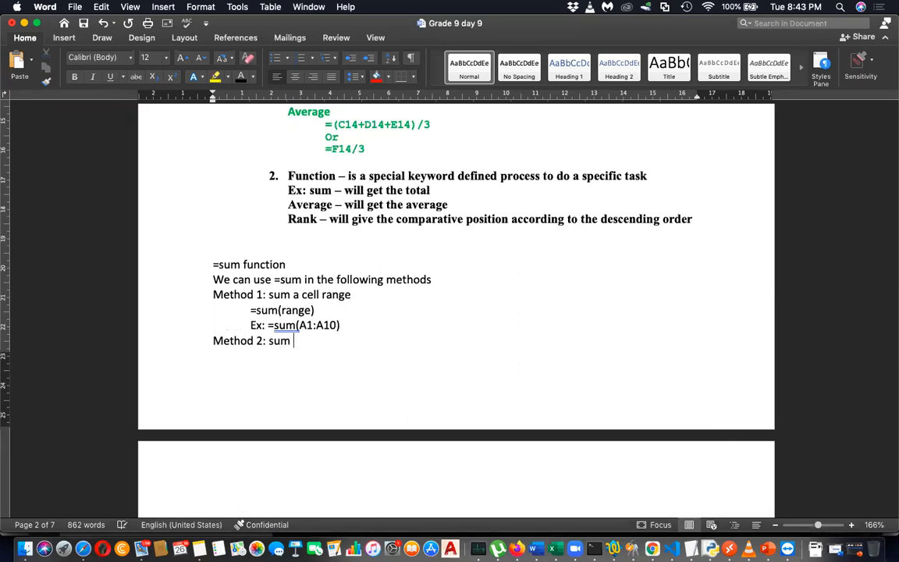
{"action": "type", "text": "defined cel"}
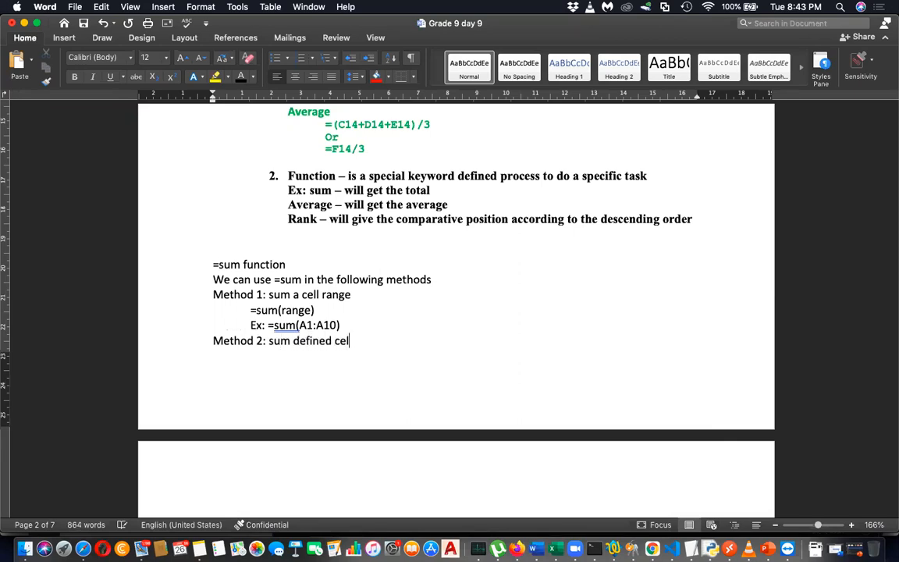
{"action": "type", "text": "ls by an a"}
{"action": "key", "text": "BackSpace"}
{"action": "key", "text": "BackSpace"}
{"action": "key", "text": "BackSpace"}
{"action": "type", "text": "dd"}
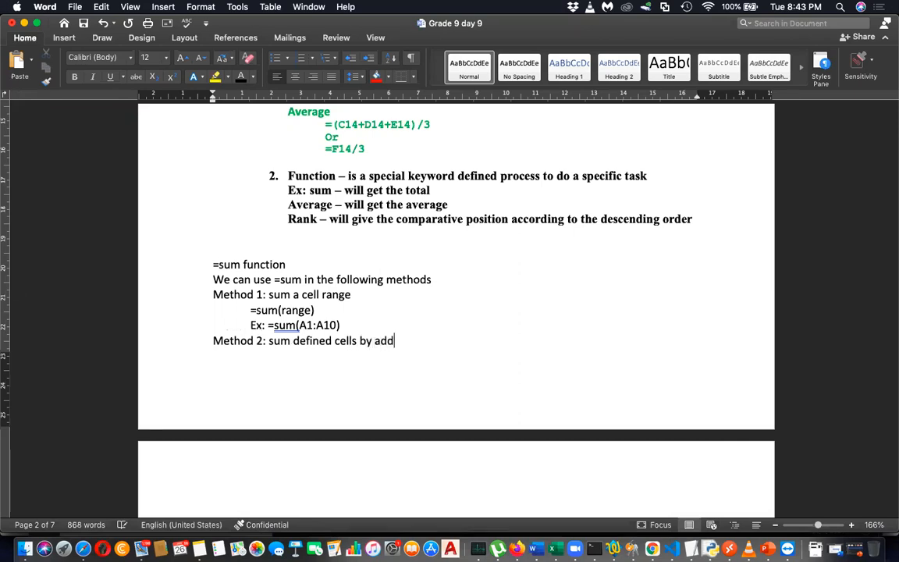
{"action": "type", "text": "resses"}
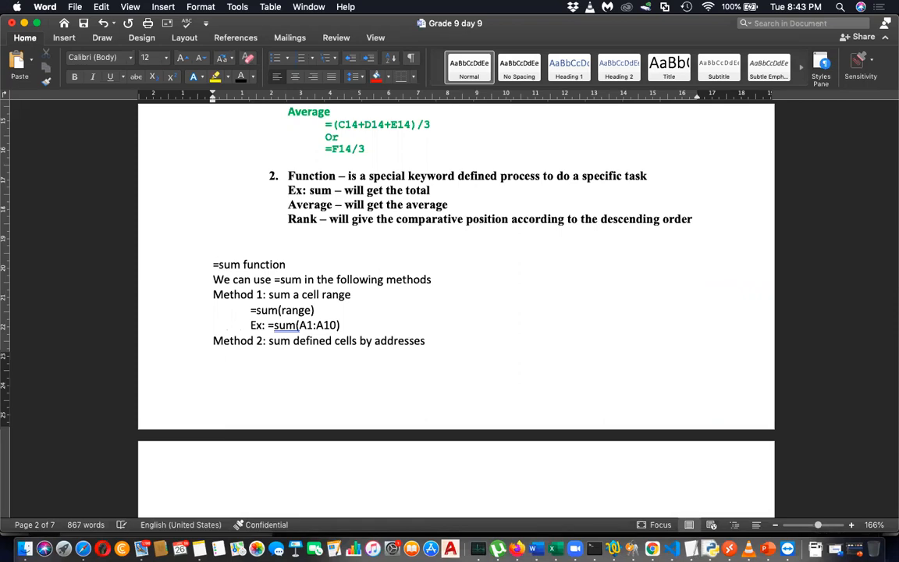
Step: Insert blank space above the Method 2 line so that it starts at the beginning of the next page
{"action": "key", "text": "Up"}
{"action": "key", "text": "Return"}
{"action": "key", "text": "Return"}
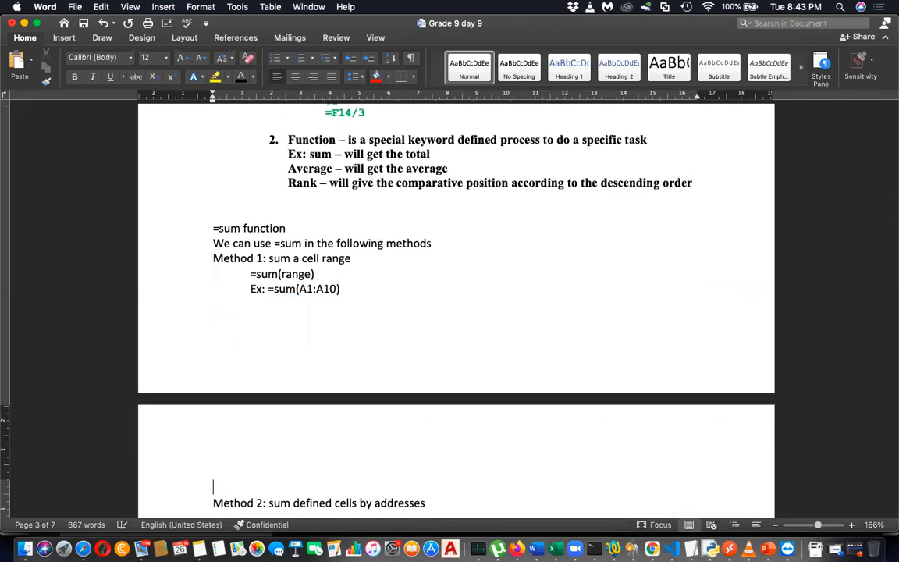
{"action": "key", "text": "BackSpace"}
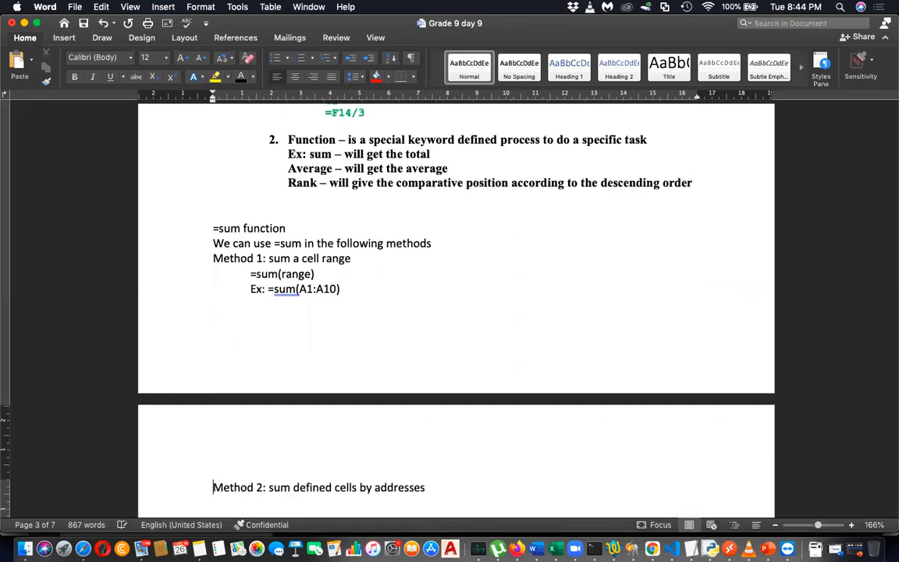
Step: Under Method 2, add the indented syntax line "=sum(address1, address2, adress3 etc)"
{"action": "left_click", "coordinate": [448, 481]}
{"action": "key", "text": "Return"}
{"action": "scroll", "coordinate": [447, 483], "scroll_direction": "down", "scroll_amount": 1}
{"action": "type", "text": "="}
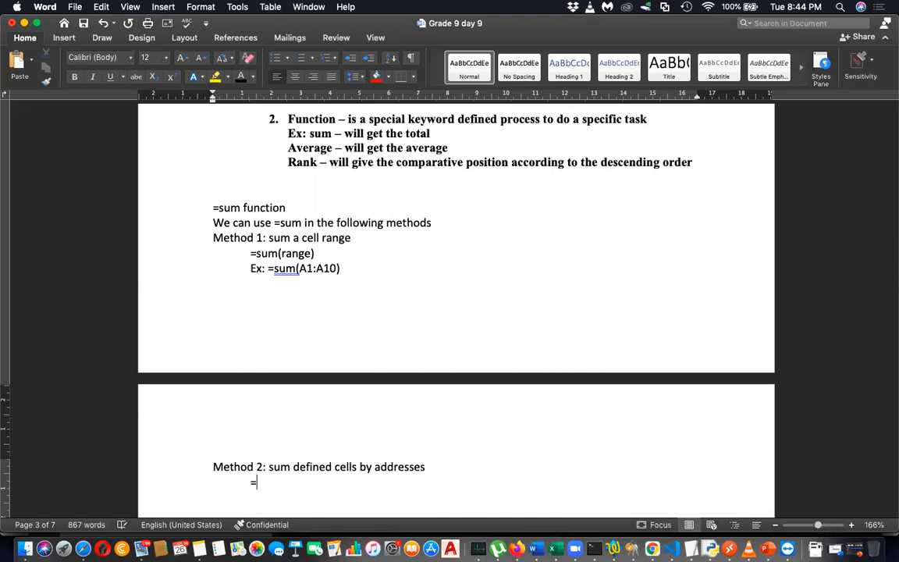
{"action": "type", "text": "su"}
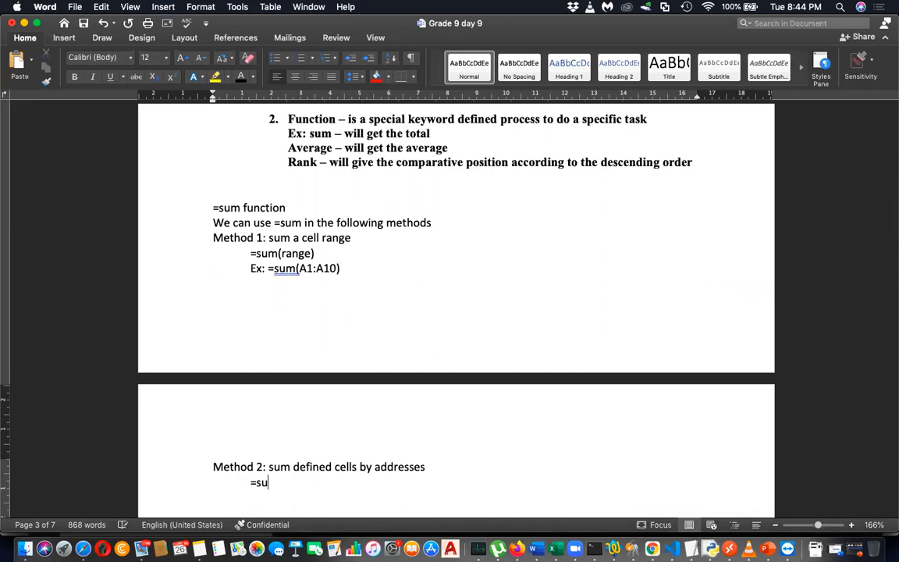
{"action": "type", "text": "m(address1, addre"}
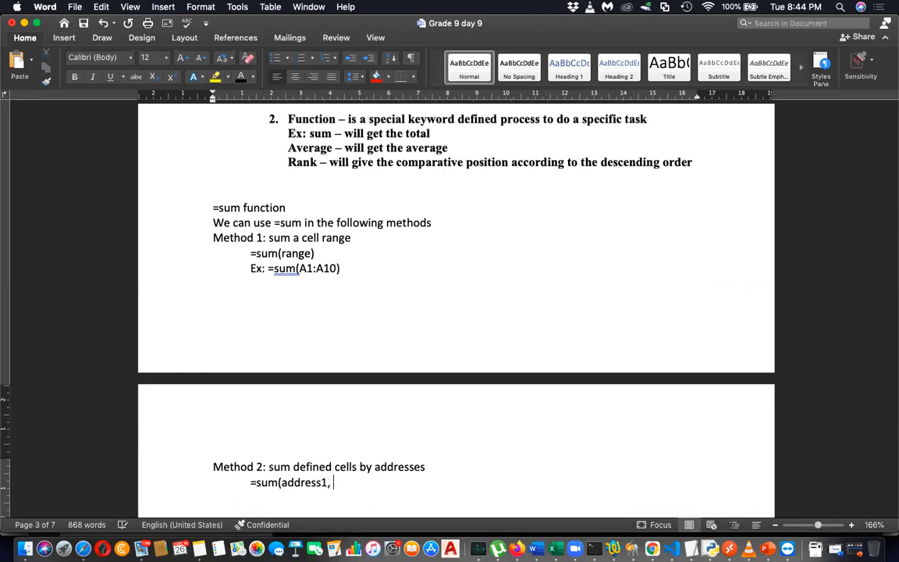
{"action": "type", "text": "ss2, a"}
{"action": "type", "text": "dre"}
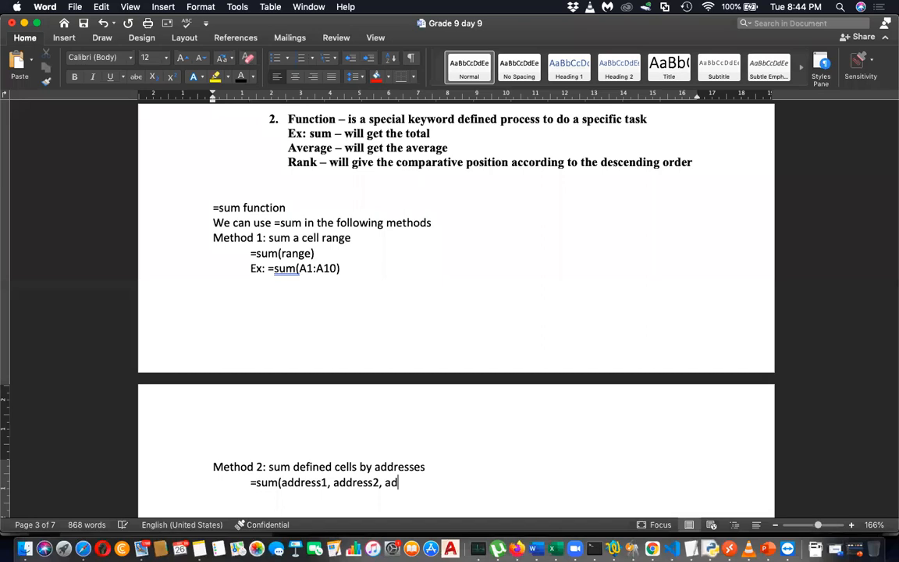
{"action": "type", "text": "ss3 e"}
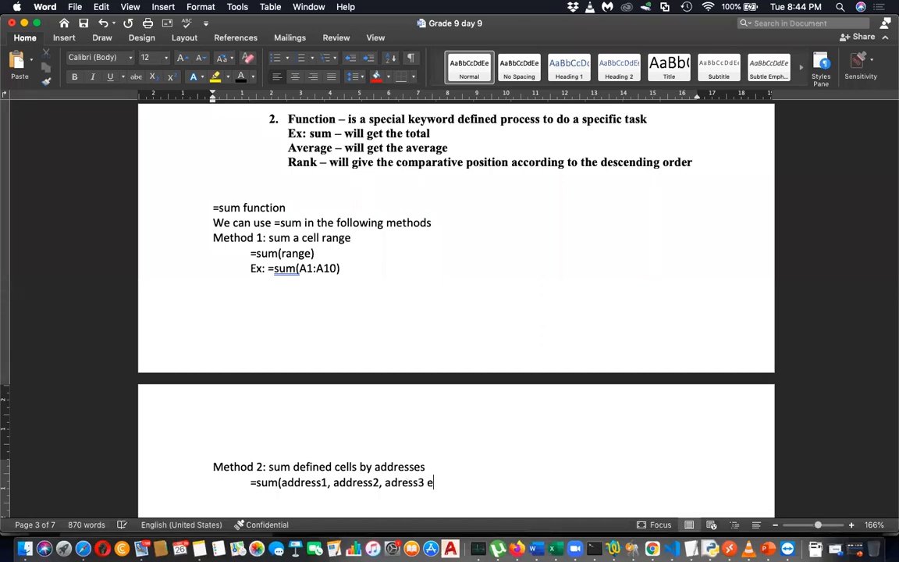
{"action": "type", "text": "tc)"}
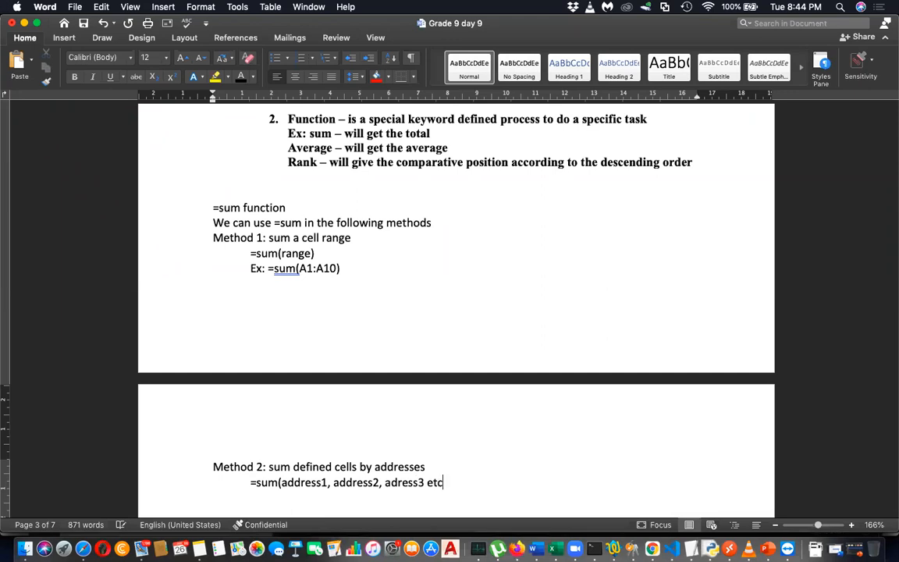
Step: Remove "etc" from the Method 2 syntax line, keeping the closing bracket
{"action": "key", "text": "Left"}
{"action": "key", "text": "BackSpace"}
{"action": "key", "text": "BackSpace"}
{"action": "key", "text": "BackSpace"}
{"action": "key", "text": "Right"}
Step: Add the example line "Ex: =sum(A10,B23,C10,C12)" below the Method 2 syntax
{"action": "key", "text": "Return"}
{"action": "type", "text": "ex:  "}
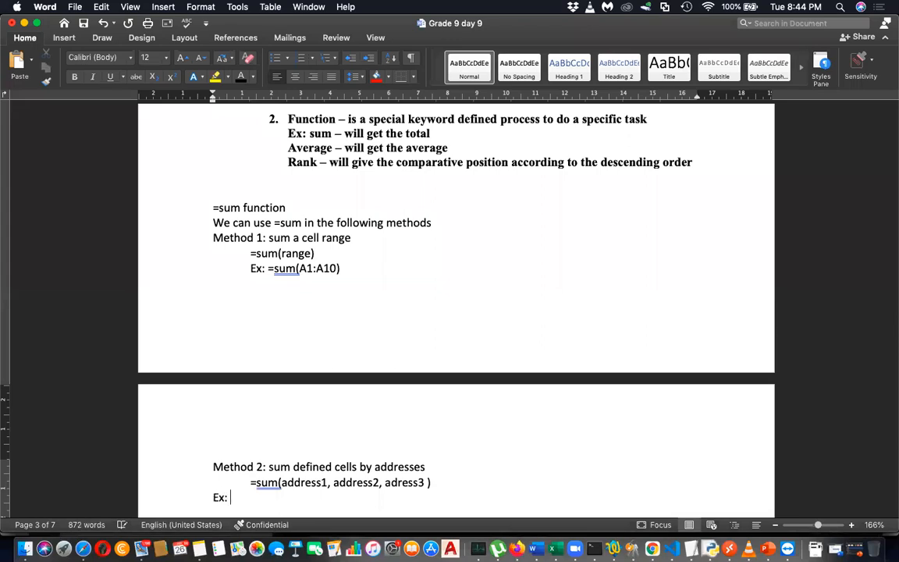
{"action": "type", "text": "=sum(A10,B23,C10,C12)"}
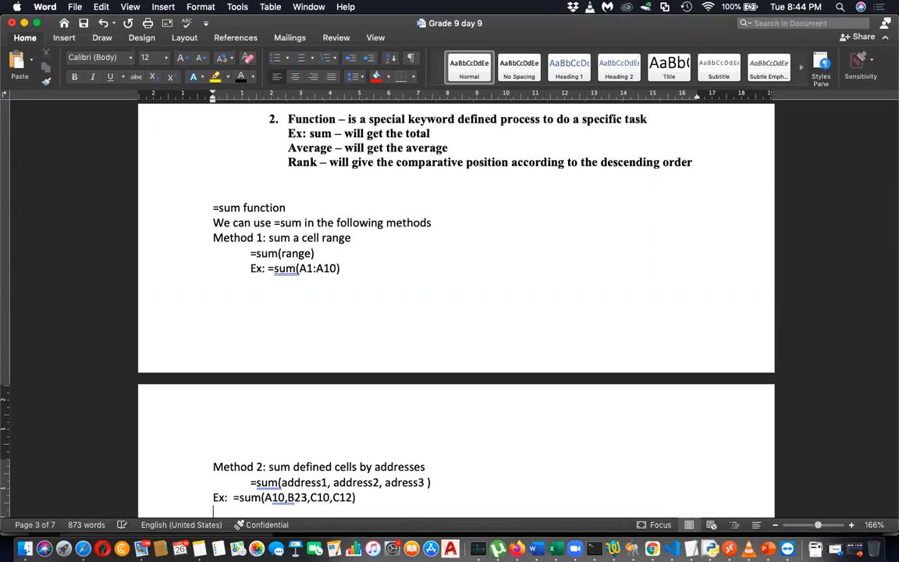
Step: Leave a blank line below the Method 2 example
{"action": "key", "text": "Return"}
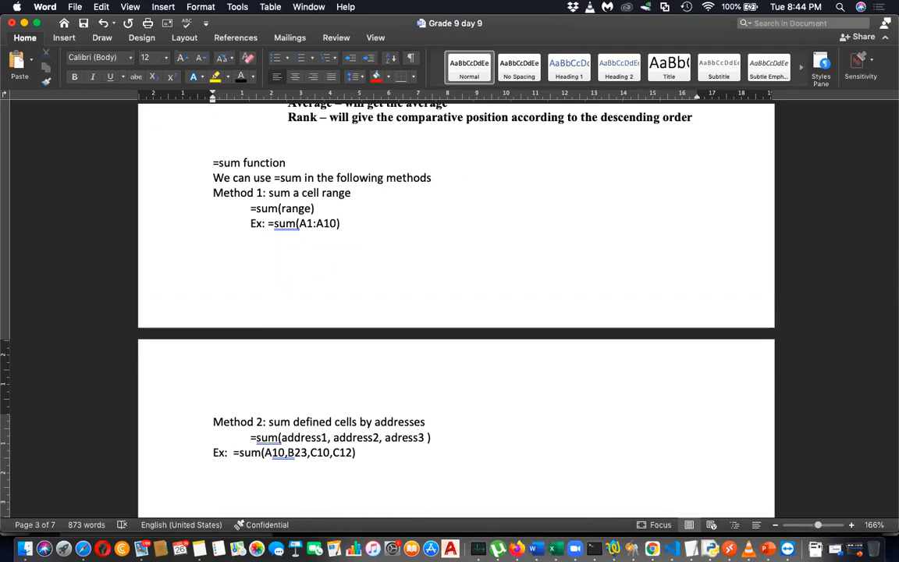
{"action": "key", "text": "Return"}
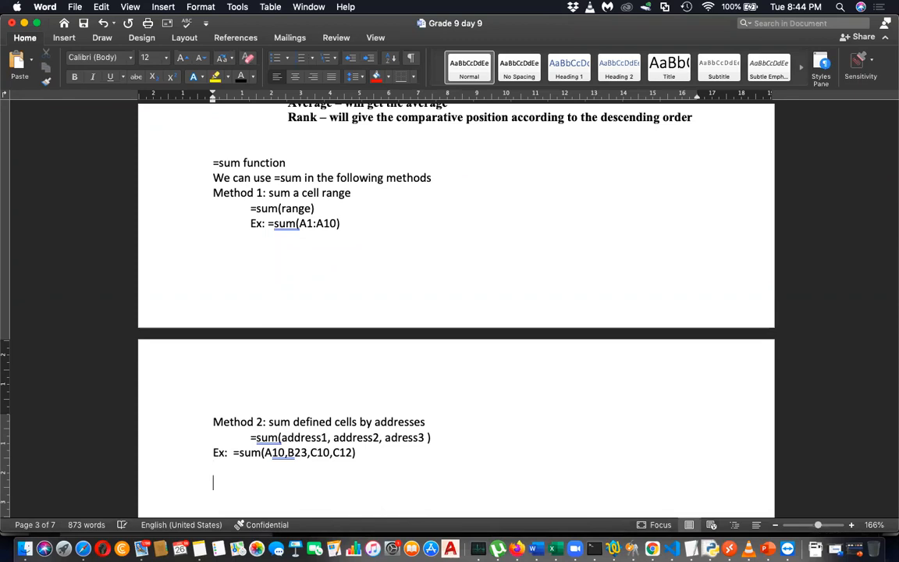
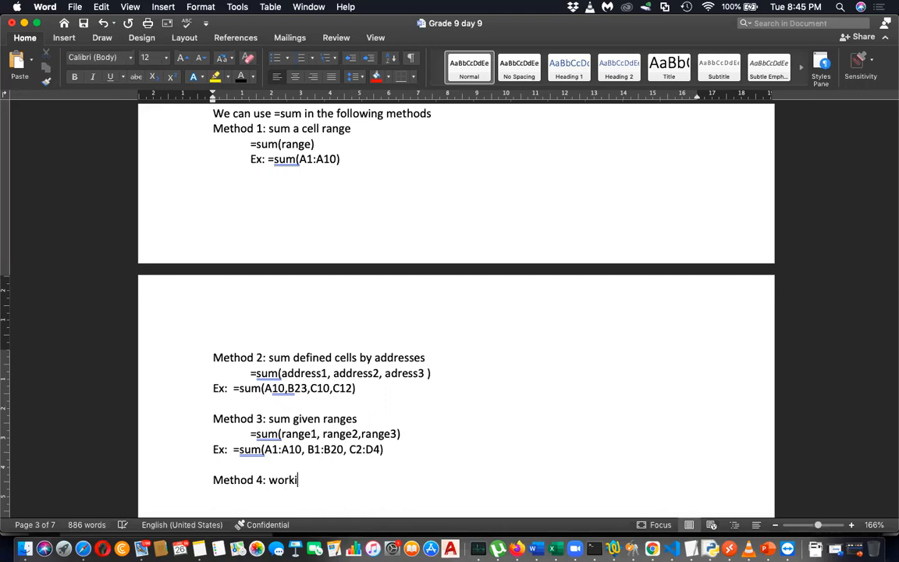
Step: Complete the heading "Method 4: working but not good" and add the indented formula "=sum(A1:A2+A3+A4)" beneath it
{"action": "type", "text": "but "}
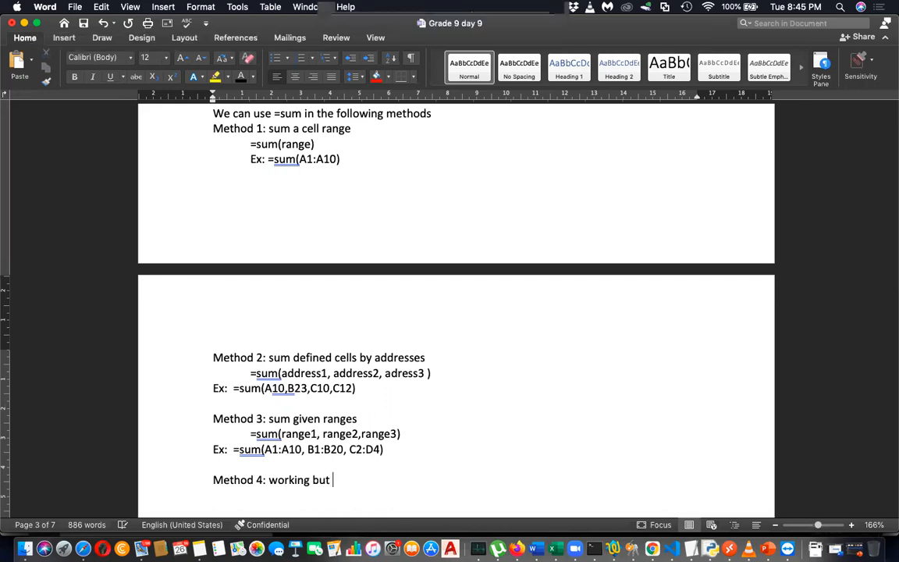
{"action": "type", "text": "not good"}
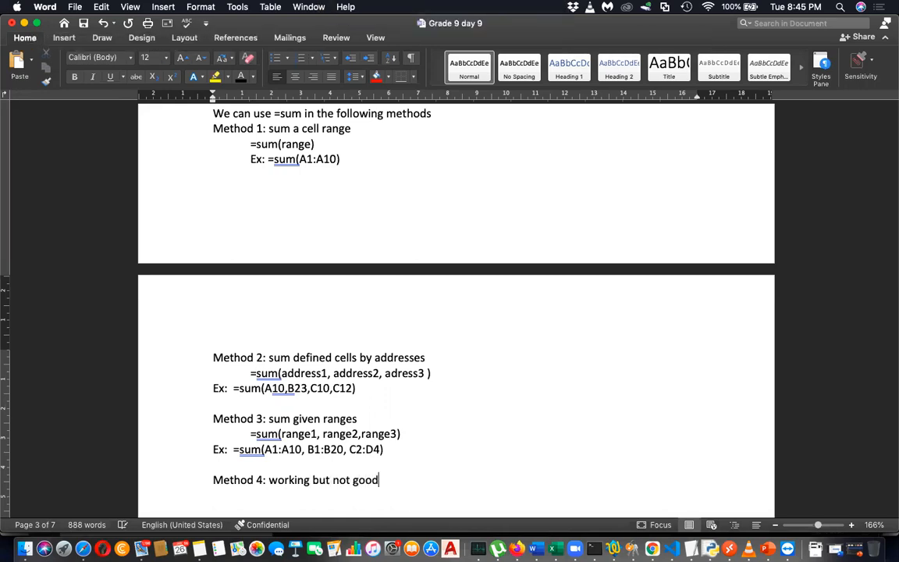
{"action": "key", "text": "Return"}
{"action": "key", "text": "Tab"}
{"action": "type", "text": "=sum("}
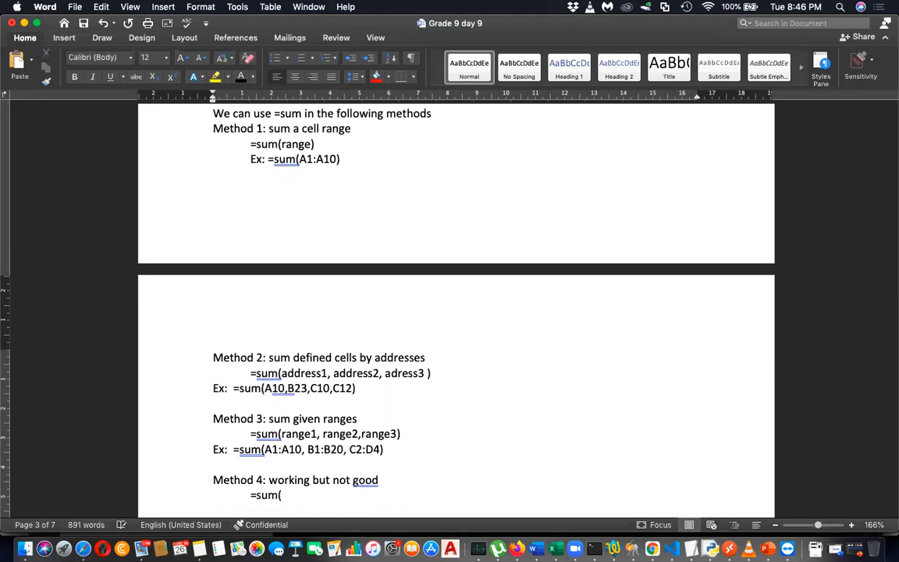
{"action": "type", "text": "A1:A2+A3+A4)"}
{"action": "key", "text": "Return"}
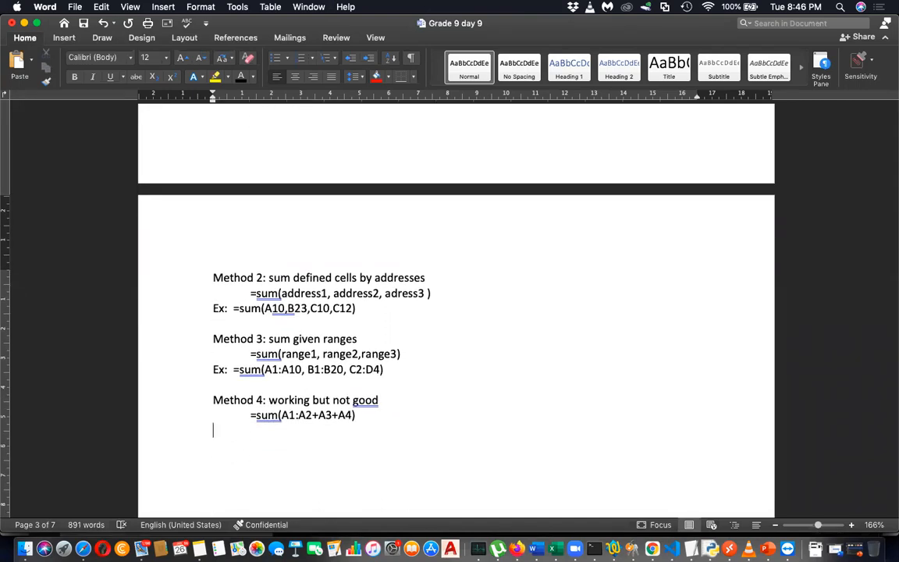
Step: Replace the colon in the Method 4 formula with a plus sign so it reads "=sum(A1+A2+A3+A4)"
{"action": "left_click", "coordinate": [297, 415]}
{"action": "key", "text": "BackSpace"}
{"action": "type", "text": "+"}
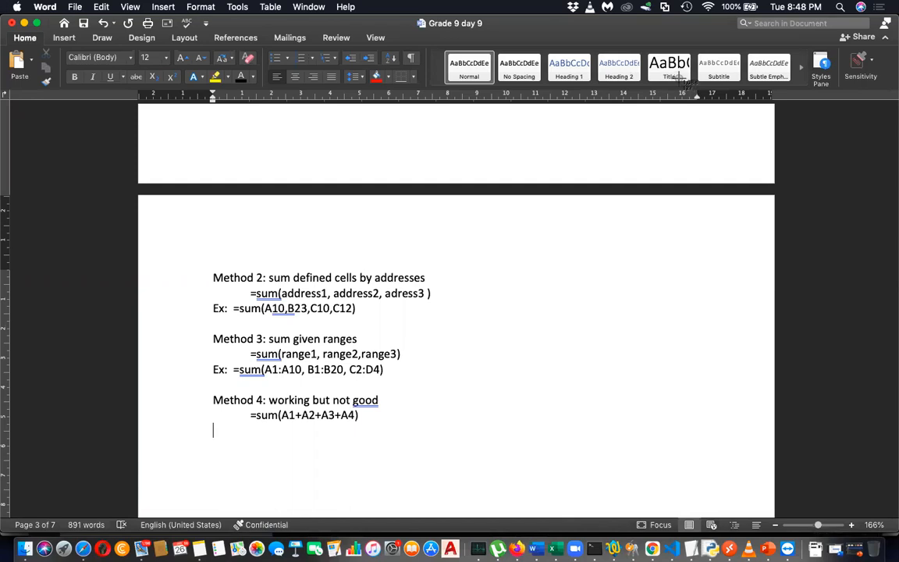
Step: Compare the keyword and bracketed part of the Method 4 formula with the earlier Total formula "=C14+D14+E14"
{"action": "left_click_drag", "start_coordinate": [669, 76], "coordinate": [891, 453]}
{"action": "left_click_drag", "start_coordinate": [278, 415], "coordinate": [359, 415]}
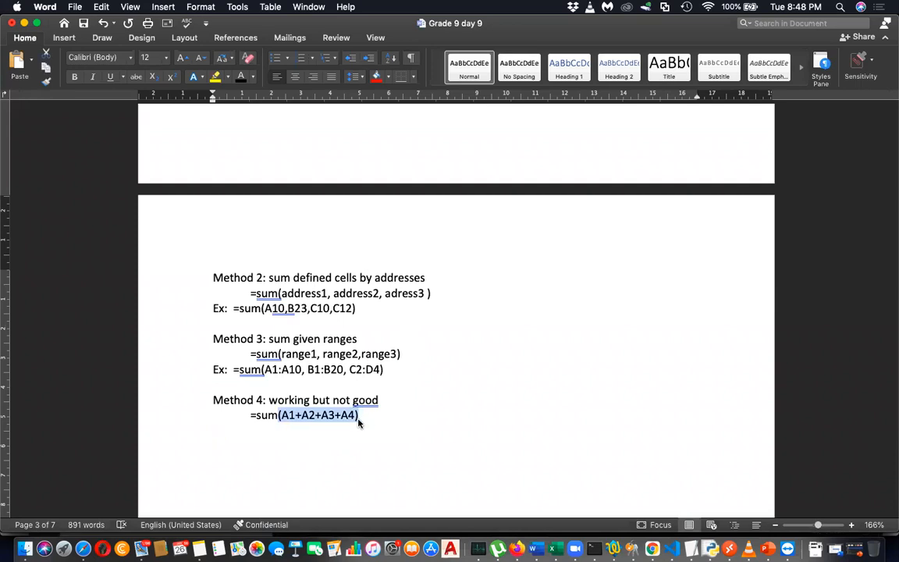
{"action": "scroll", "coordinate": [355, 402], "scroll_direction": "up", "scroll_amount": 10}
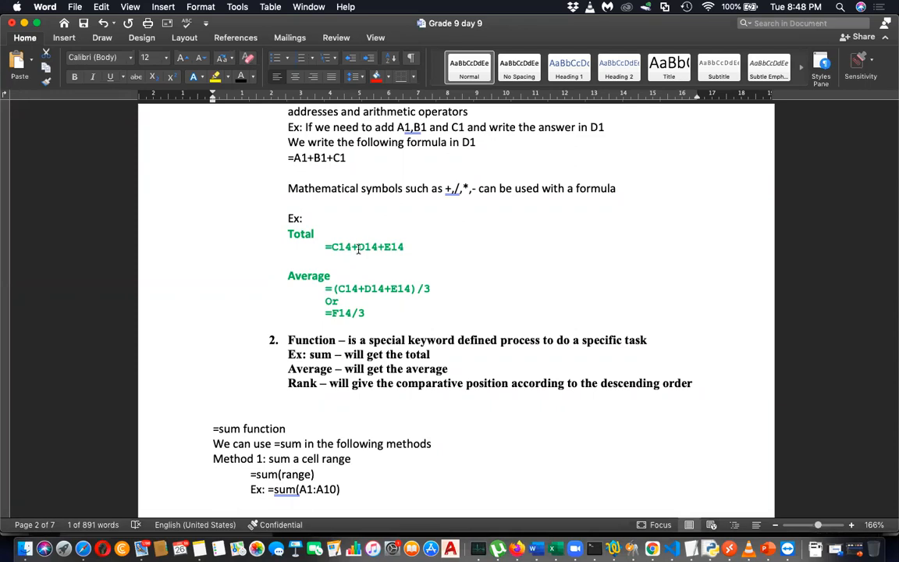
{"action": "left_click", "coordinate": [406, 246]}
{"action": "scroll", "coordinate": [407, 247], "scroll_direction": "down", "scroll_amount": 10}
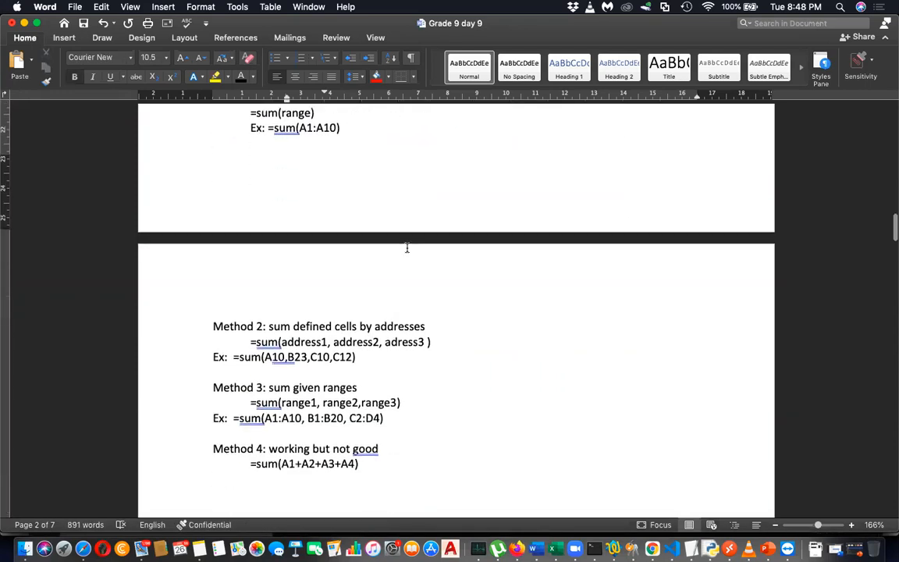
{"action": "scroll", "coordinate": [406, 247], "scroll_direction": "up", "scroll_amount": 4}
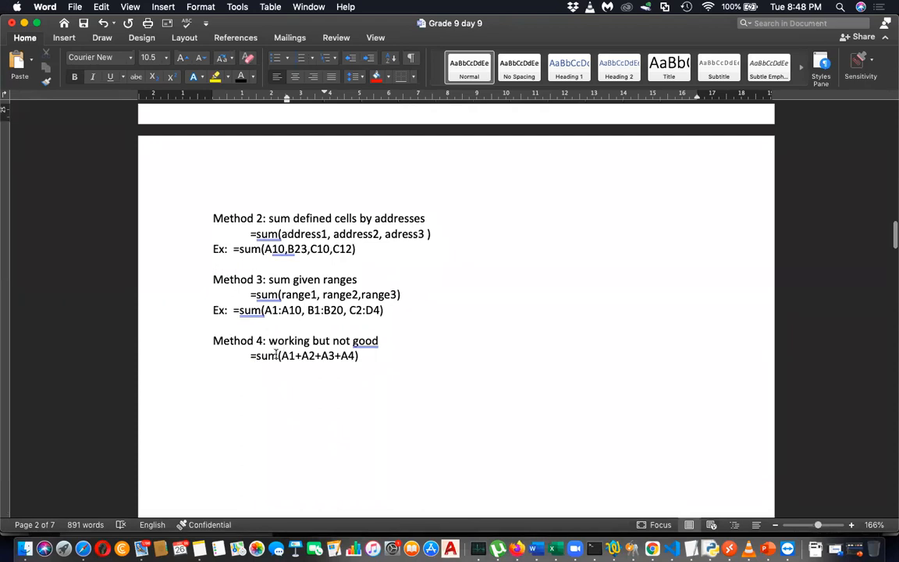
{"action": "left_click_drag", "start_coordinate": [284, 355], "coordinate": [351, 349]}
{"action": "left_click", "coordinate": [368, 360]}
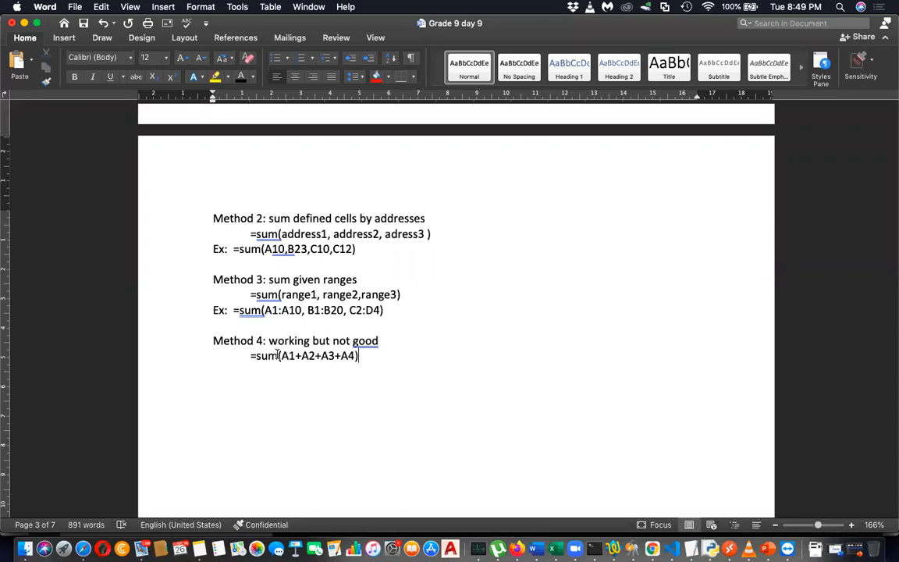
{"action": "left_click_drag", "start_coordinate": [278, 355], "coordinate": [249, 355]}
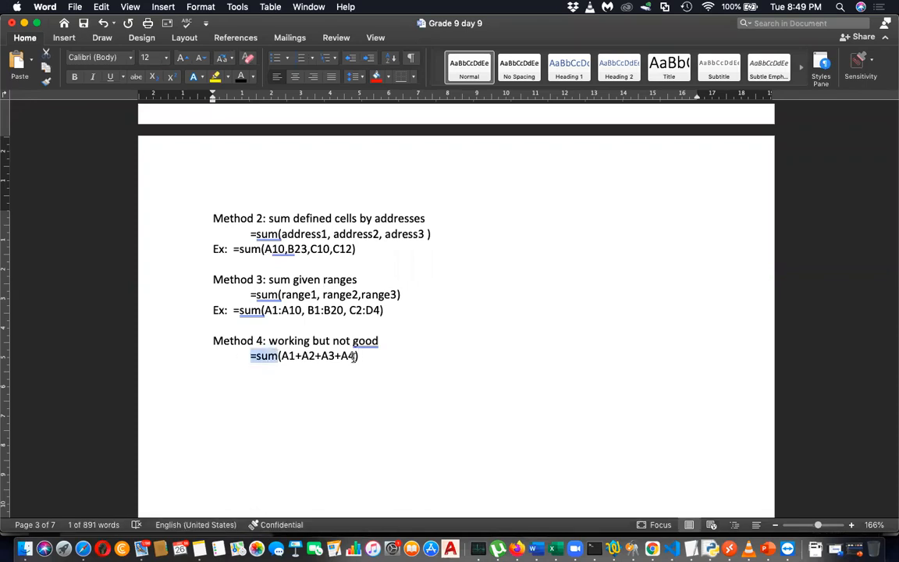
{"action": "left_click_drag", "start_coordinate": [358, 355], "coordinate": [288, 356]}
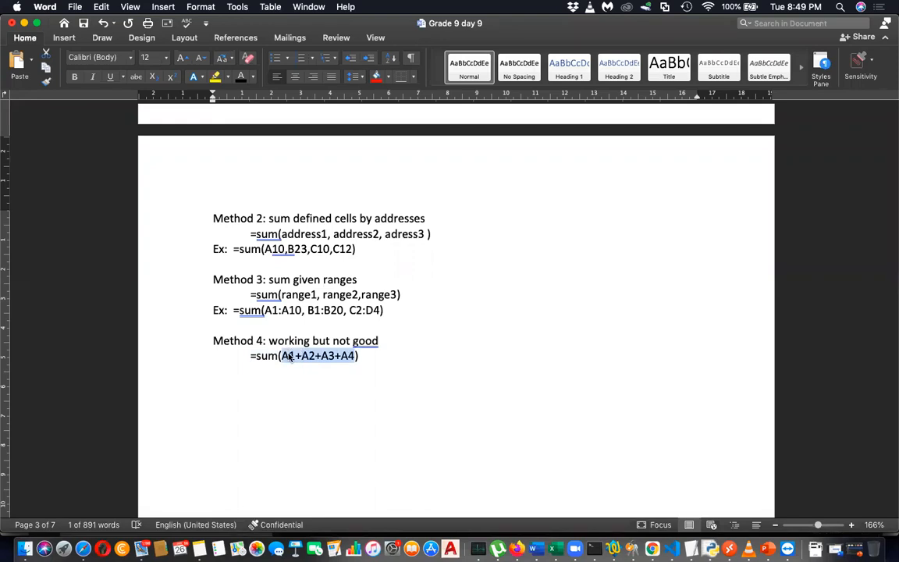
{"action": "left_click", "coordinate": [264, 355]}
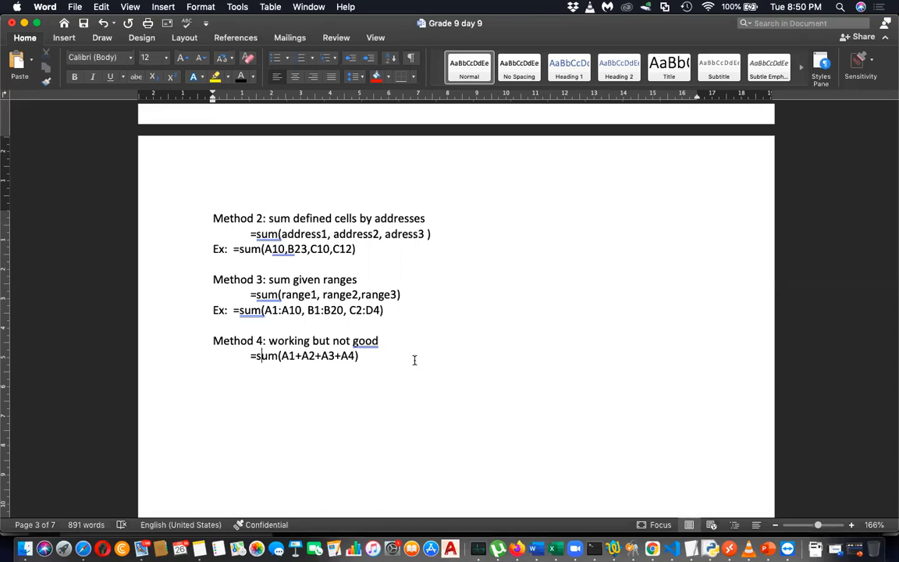
Step: Add the heading "=Average function" below the Method 4 formula, separated by a blank line
{"action": "left_click", "coordinate": [397, 361]}
{"action": "key", "text": "Return"}
{"action": "type", "text": "=Average\\"}
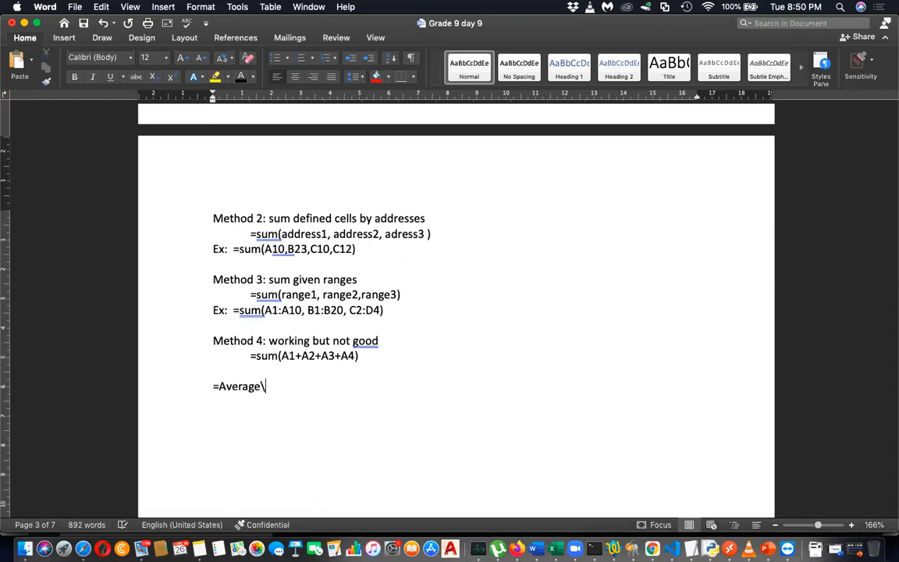
{"action": "key", "text": "BackSpace"}
{"action": "type", "text": "function"}
Step: Make the "=Average function" heading bold
{"action": "key", "text": "shift+Left"}
{"action": "key", "text": "shift+Left"}
{"action": "key", "text": "shift+Left"}
{"action": "key", "text": "shift+Left"}
{"action": "key", "text": "shift+Left"}
{"action": "key", "text": "shift+Left"}
{"action": "key", "text": "shift+Left"}
{"action": "key", "text": "shift+Left"}
{"action": "key", "text": "shift+Left"}
{"action": "key", "text": "shift+Left"}
{"action": "key", "text": "shift+Left"}
{"action": "key", "text": "shift+Left"}
{"action": "key", "text": "shift+Left"}
{"action": "key", "text": "shift+Left"}
{"action": "key", "text": "shift+Left"}
{"action": "key", "text": "shift+Left"}
{"action": "key", "text": "shift+Left"}
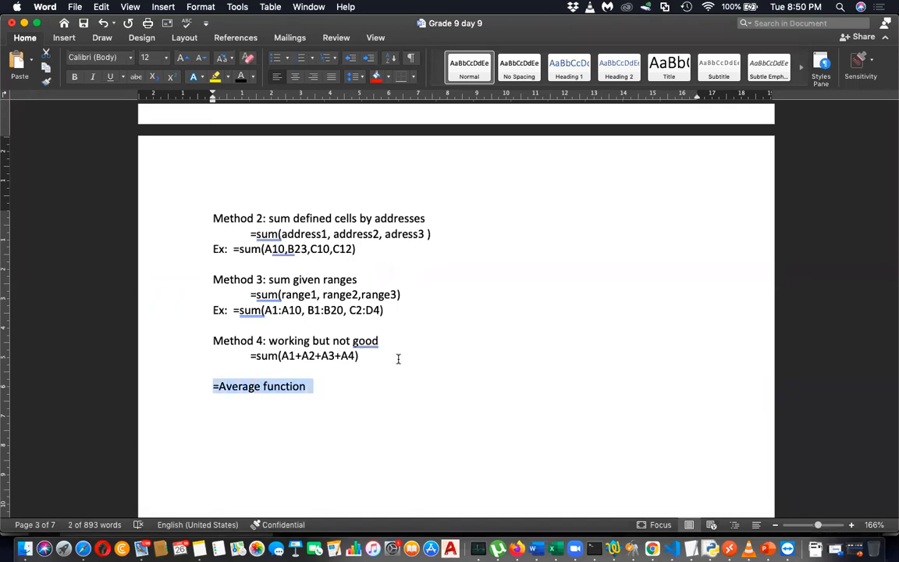
{"action": "key", "text": "super+b"}
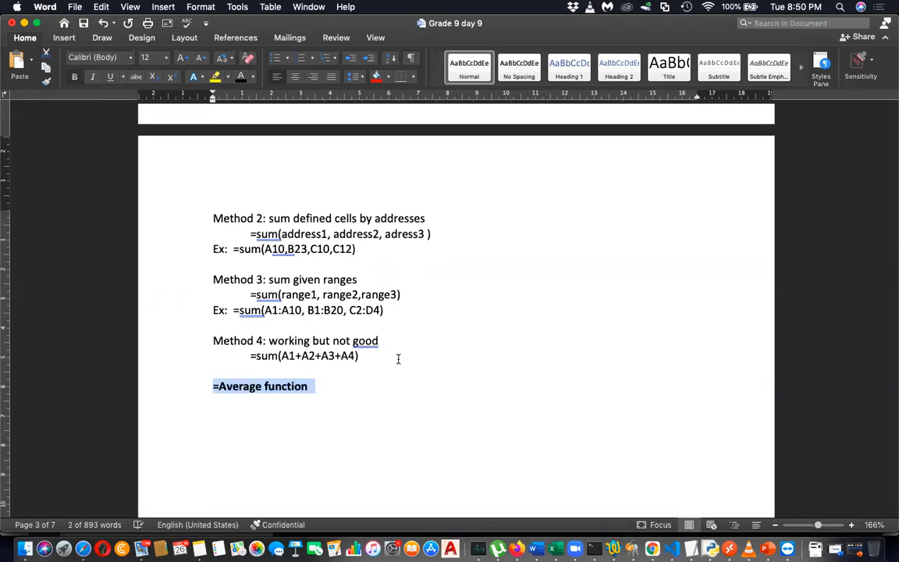
Step: Below the heading, add the non-bold line "It is used to find the average of a given range or specific rages or given addresses"
{"action": "key", "text": "Right"}
{"action": "key", "text": "Return"}
{"action": "key", "text": "super+b"}
{"action": "type", "text": "It is used"}
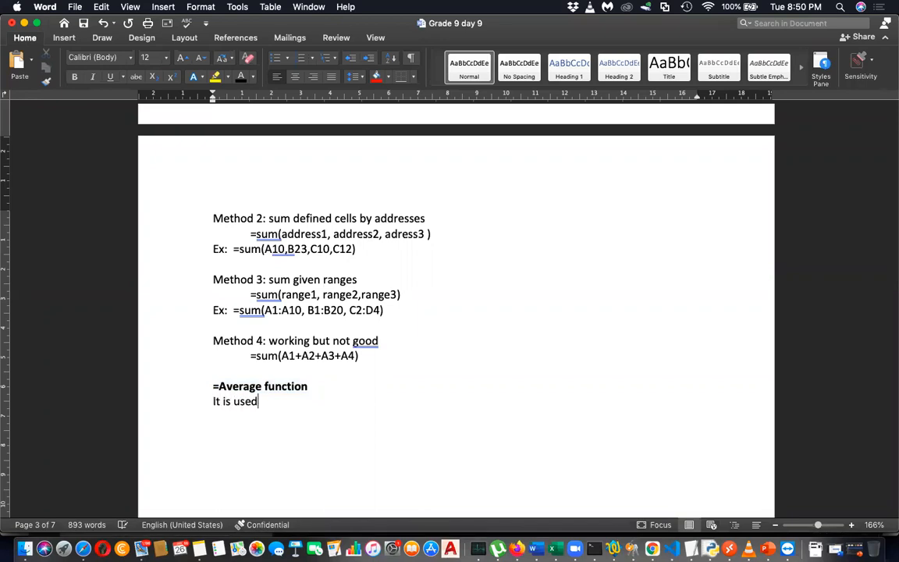
{"action": "type", "text": " to find "}
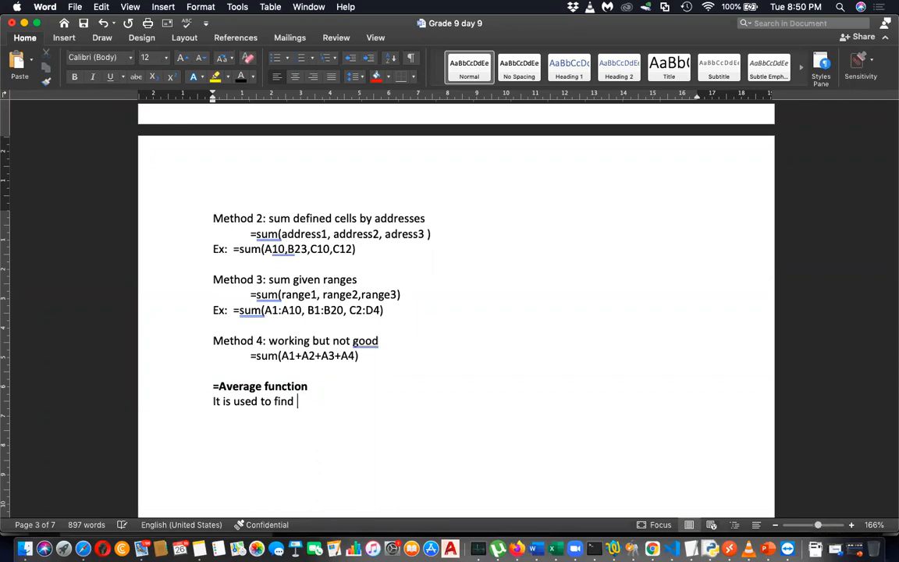
{"action": "type", "text": "the average of a giv"}
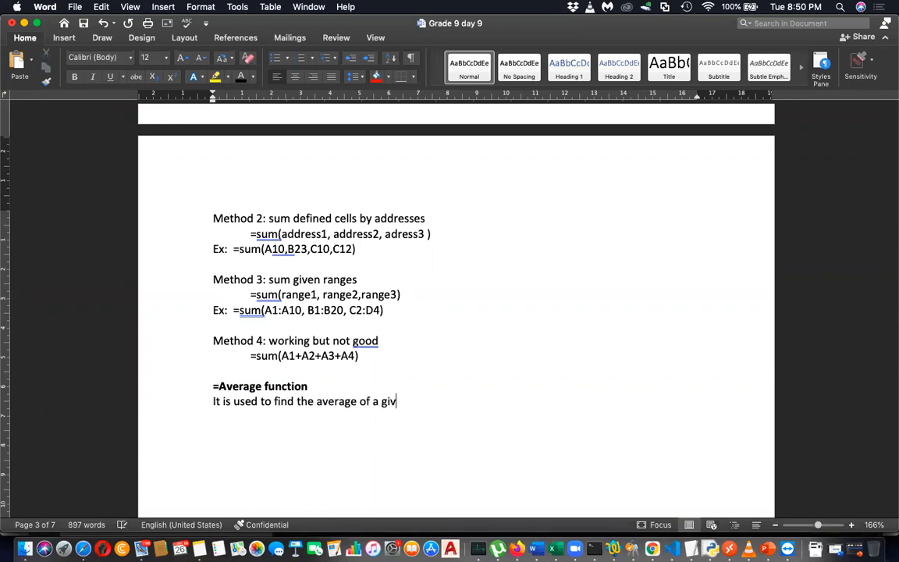
{"action": "type", "text": "en range or specif"}
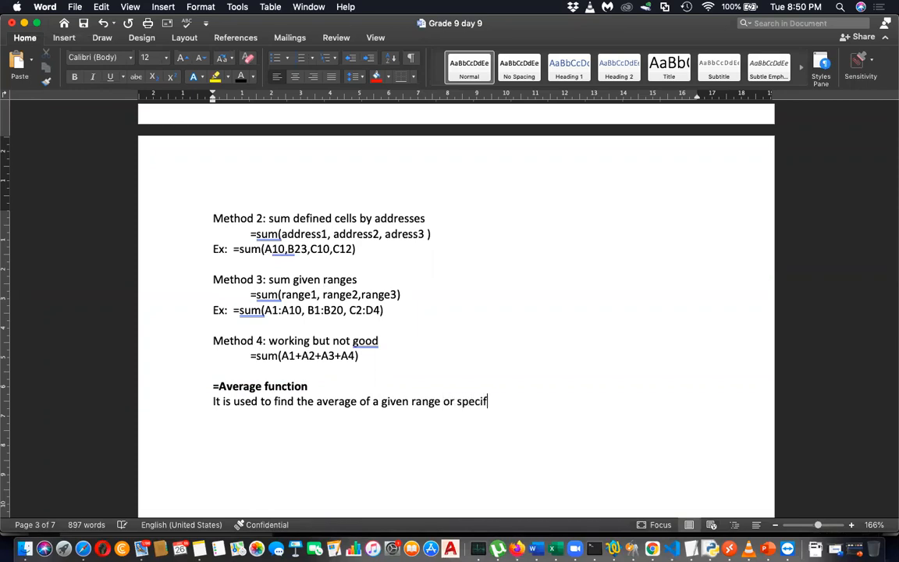
{"action": "type", "text": "ic rages or given a"}
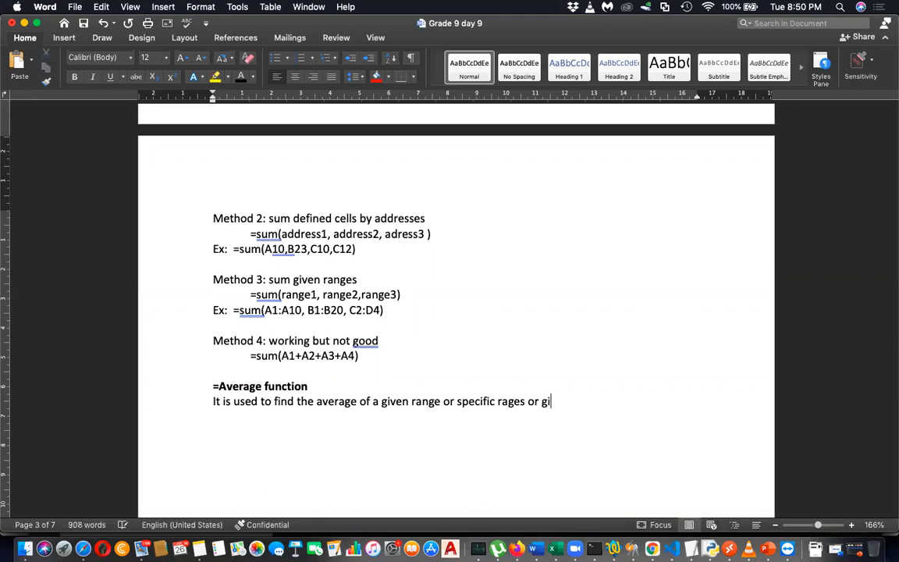
{"action": "type", "text": "ddresses"}
Step: Add the line "Can be used similar to the sum function" below the average description and start a new line
{"action": "key", "text": "Return"}
{"action": "type", "text": "Can "}
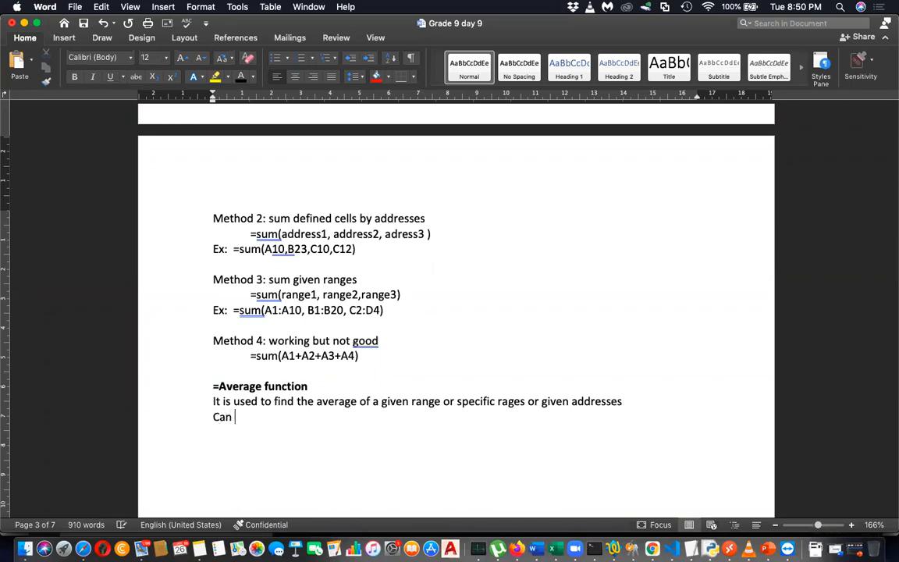
{"action": "type", "text": "be used similar to the"}
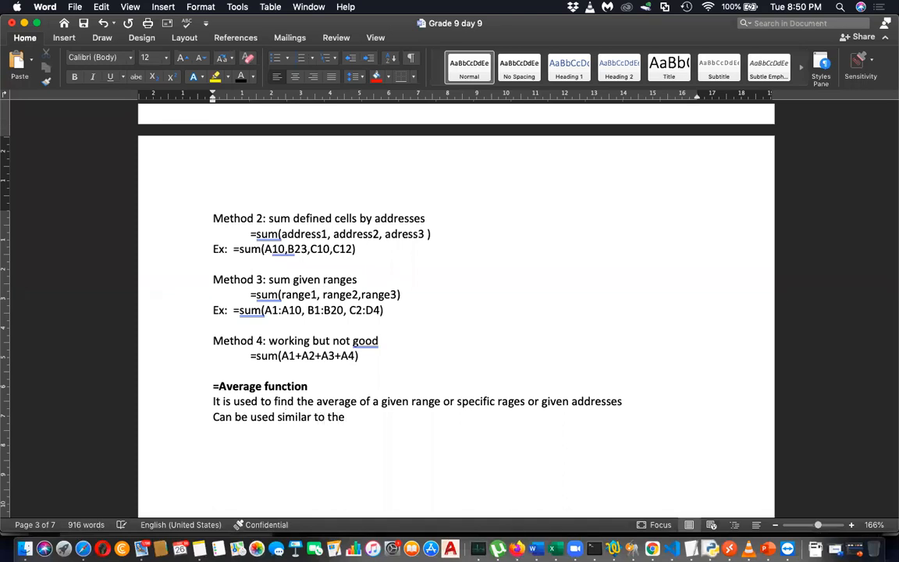
{"action": "type", "text": " sum function"}
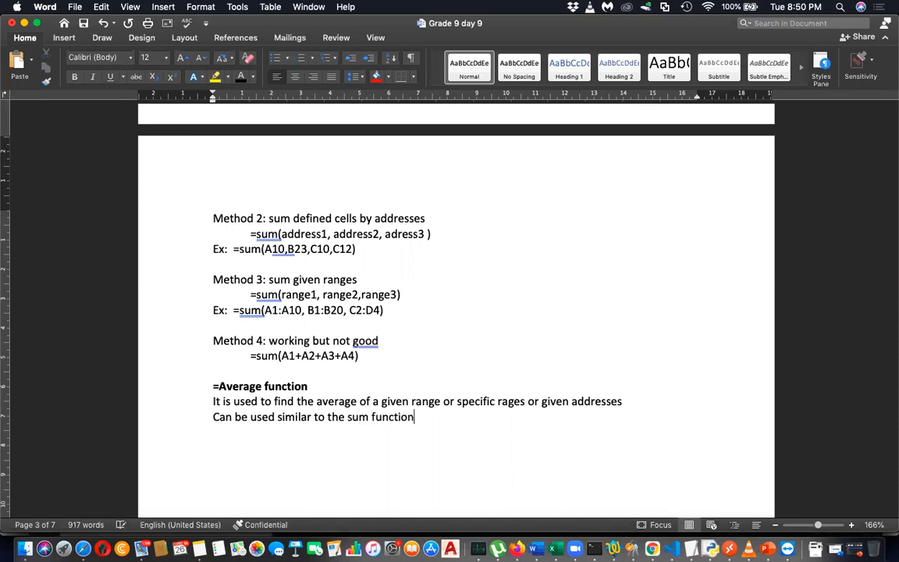
{"action": "key", "text": "Return"}
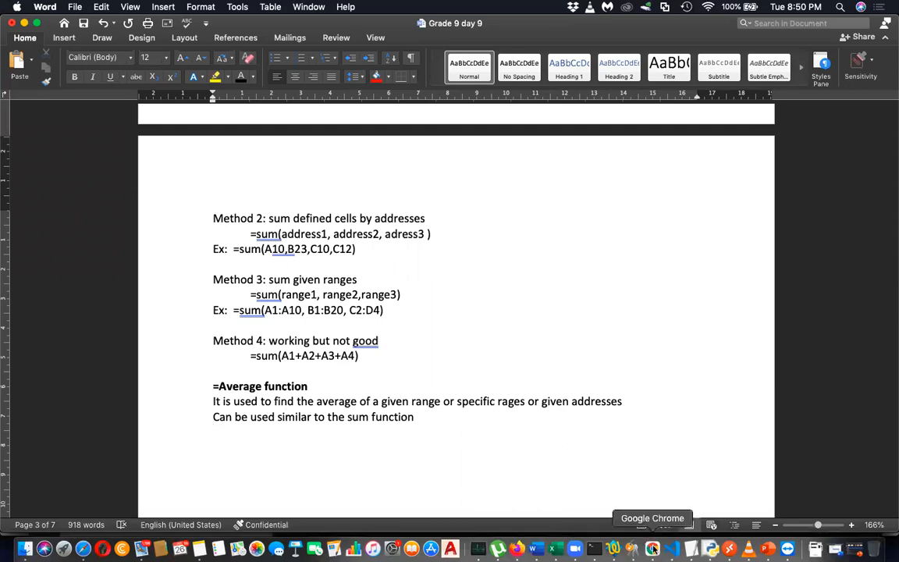
Step: Switch to the Grade 9 Day 10 - Spreadsheets file in Google Chrome and copy its editor sharing link
{"action": "left_click", "coordinate": [654, 550]}
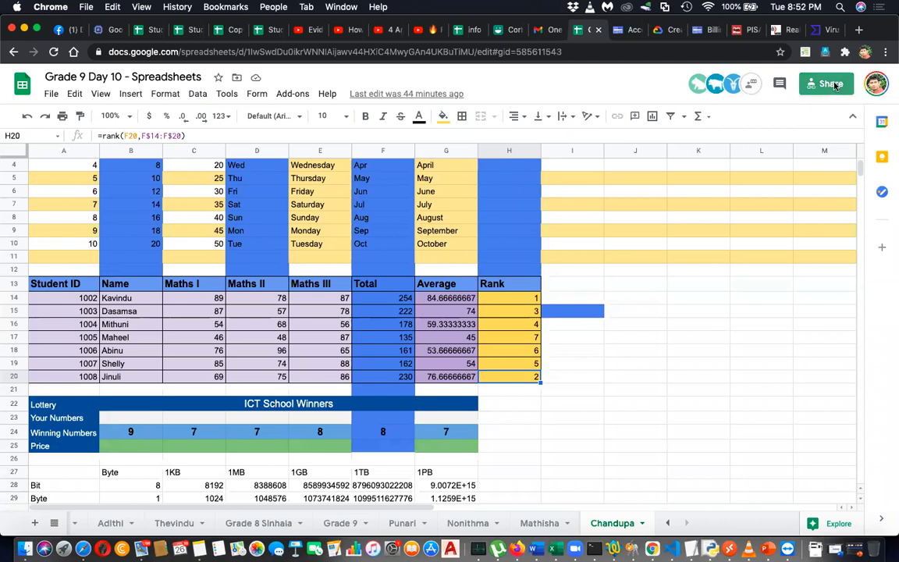
{"action": "left_click", "coordinate": [833, 84]}
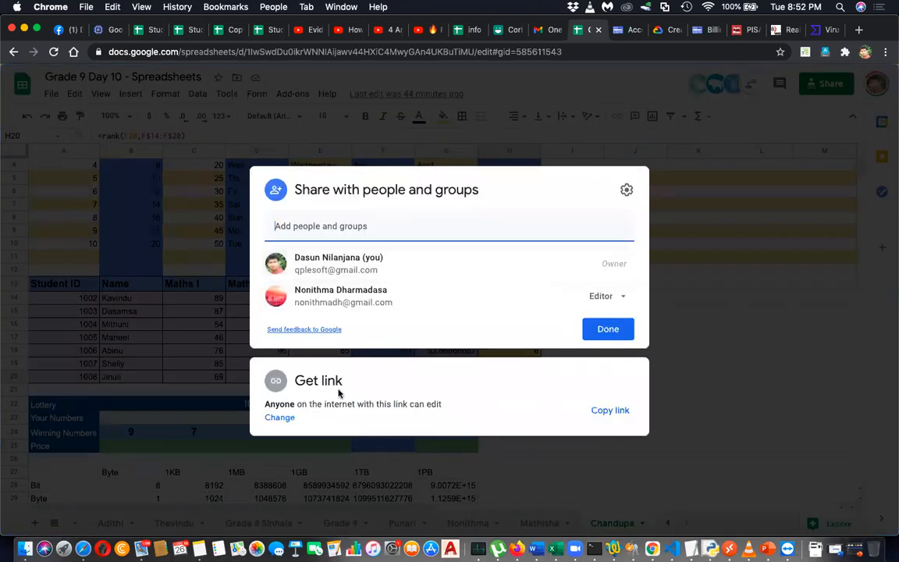
{"action": "left_click", "coordinate": [608, 411]}
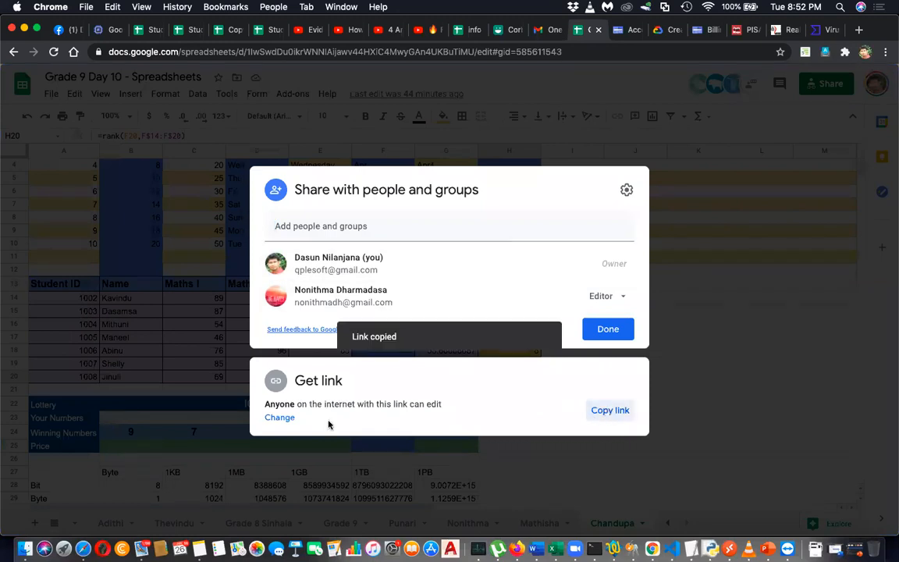
{"action": "left_click", "coordinate": [280, 417]}
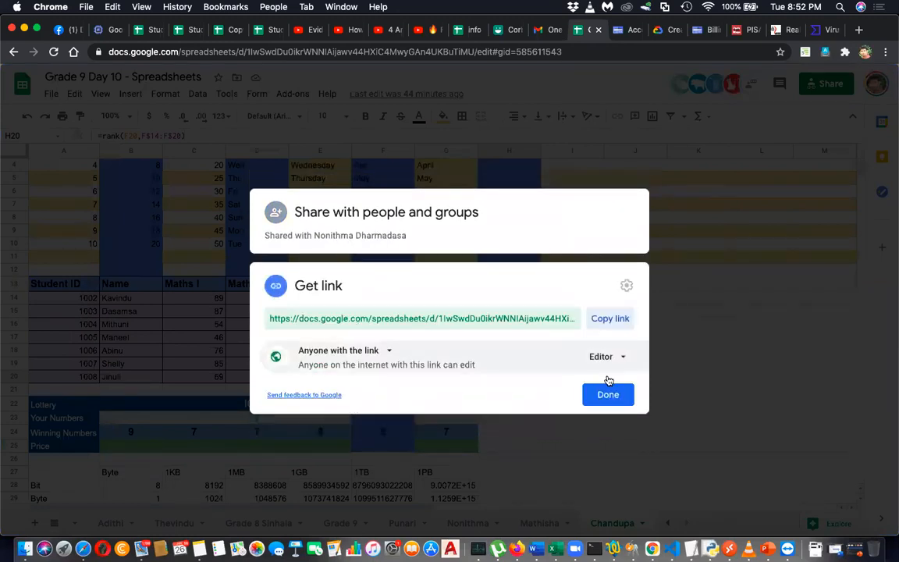
{"action": "left_click", "coordinate": [622, 322]}
{"action": "left_click", "coordinate": [593, 394]}
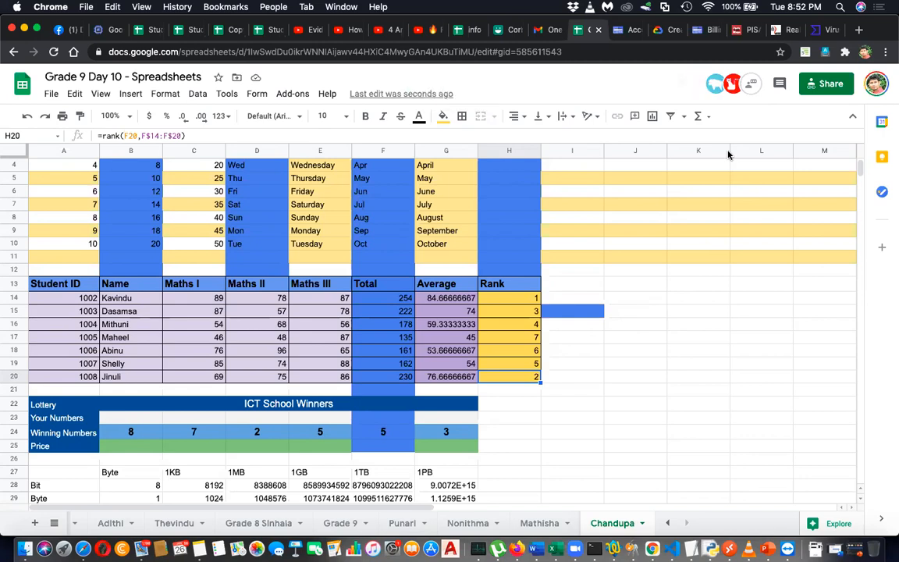
Step: Inspect the sum formulas in Total column cells F15 and F14
{"action": "left_click", "coordinate": [403, 306]}
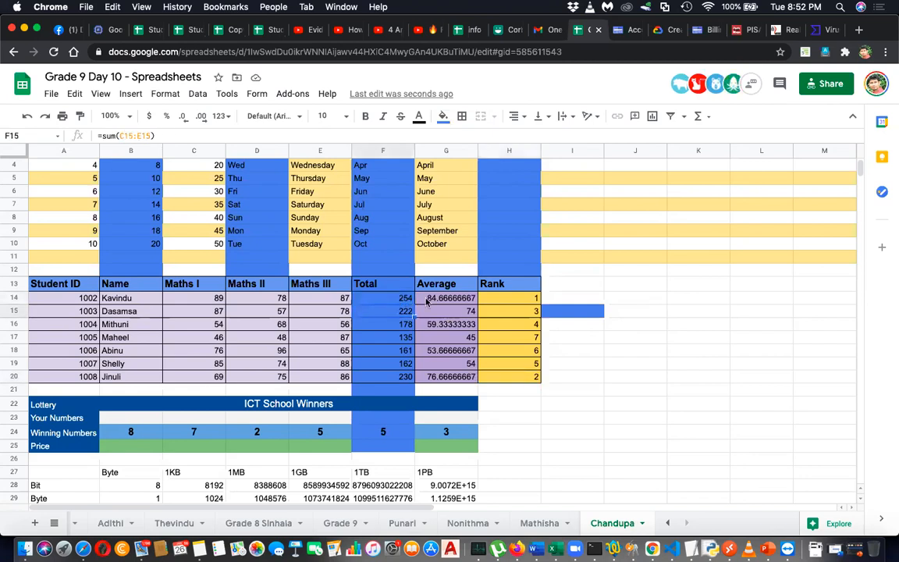
{"action": "left_click", "coordinate": [468, 256]}
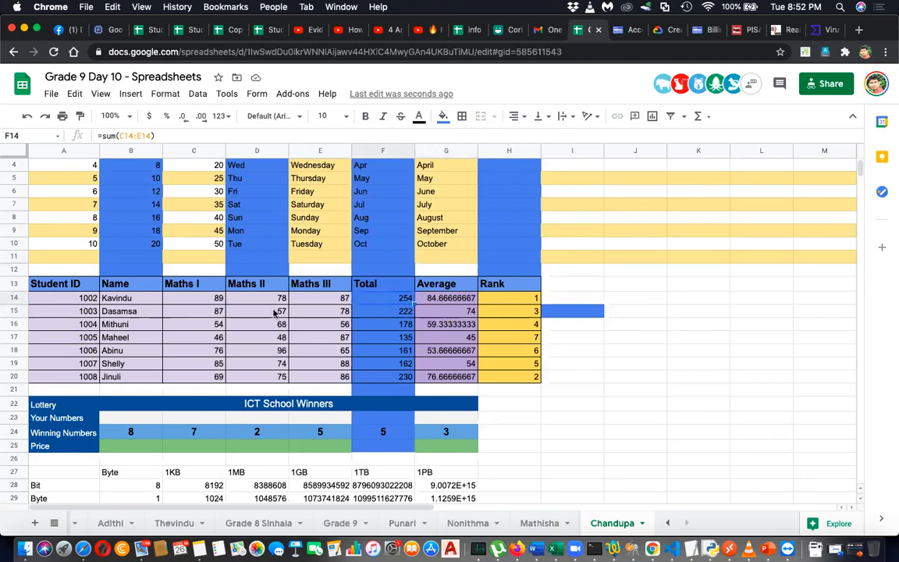
Step: Replace the formula in Total cell F14 with the plain addition =C14+D14+E14
{"action": "type", "text": "="}
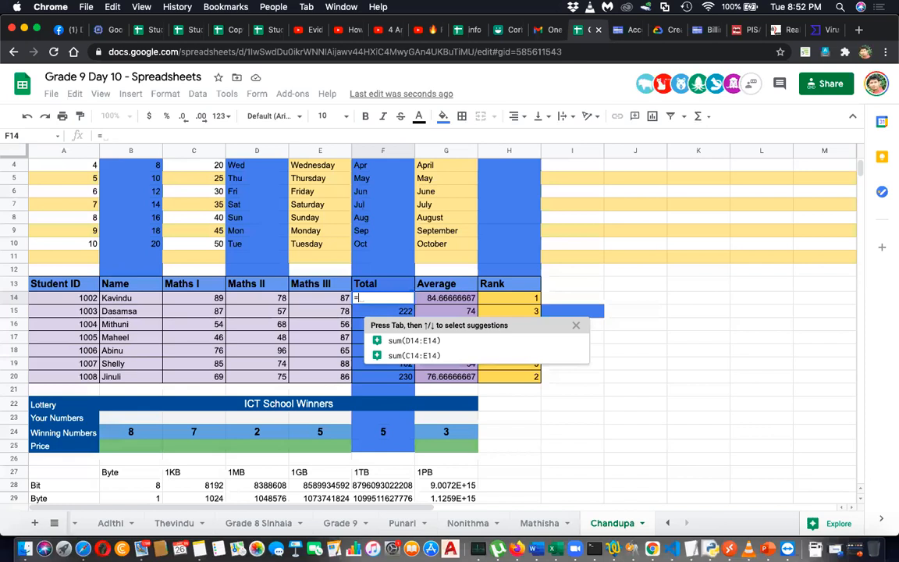
{"action": "type", "text": "E"}
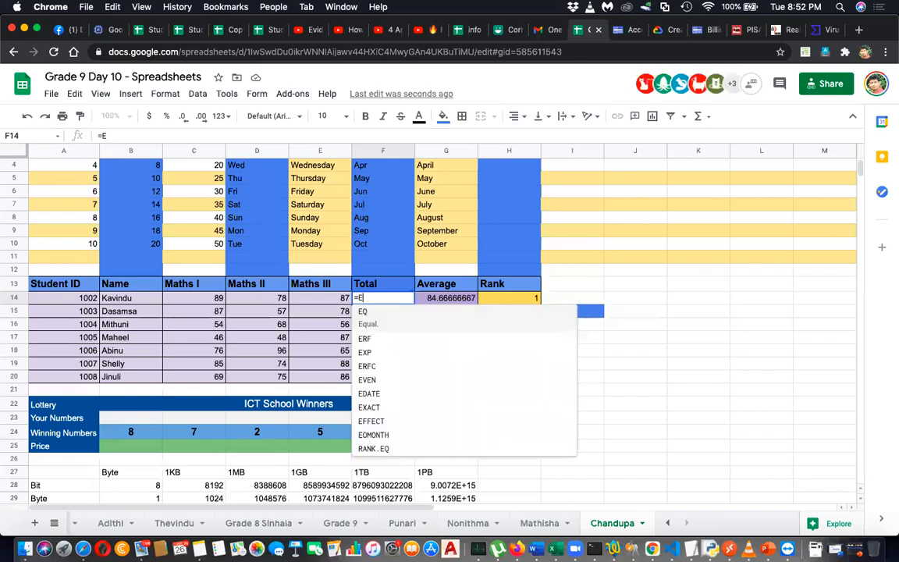
{"action": "key", "text": "BackSpace"}
{"action": "type", "text": "C14"}
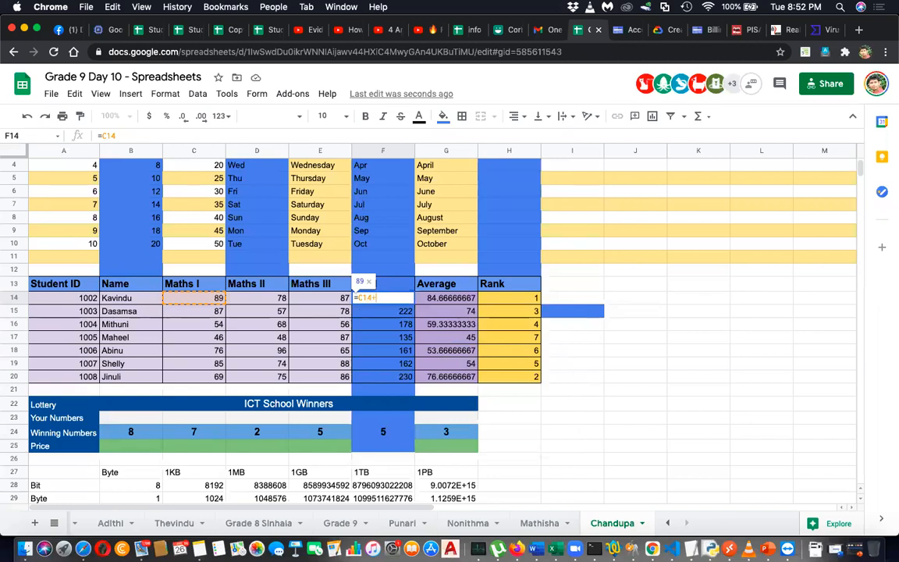
{"action": "type", "text": "+D1"}
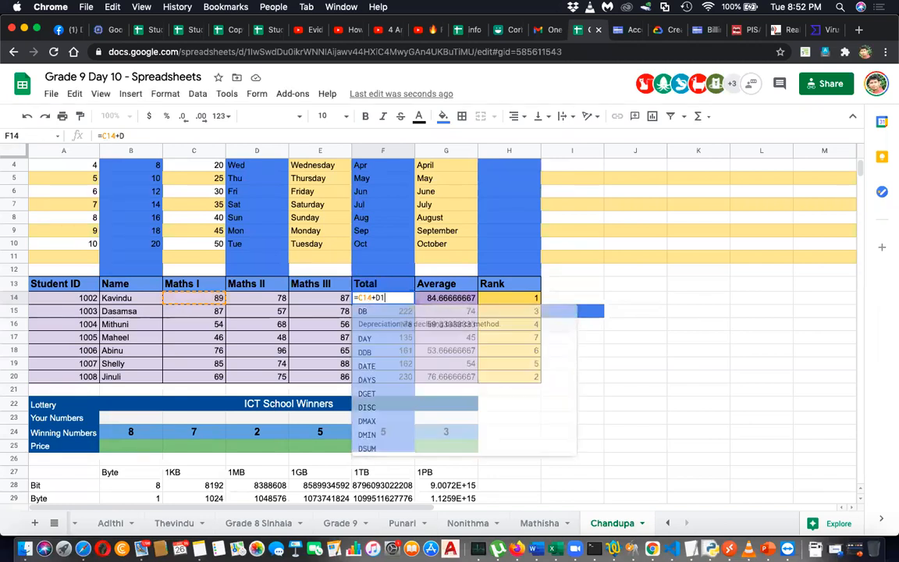
{"action": "type", "text": "4+E13"}
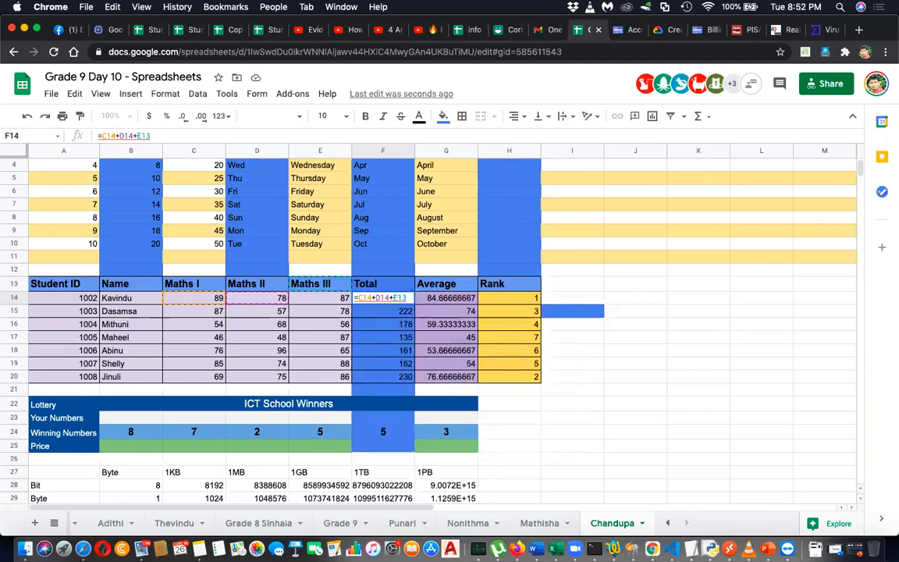
{"action": "key", "text": "BackSpace"}
{"action": "type", "text": "4"}
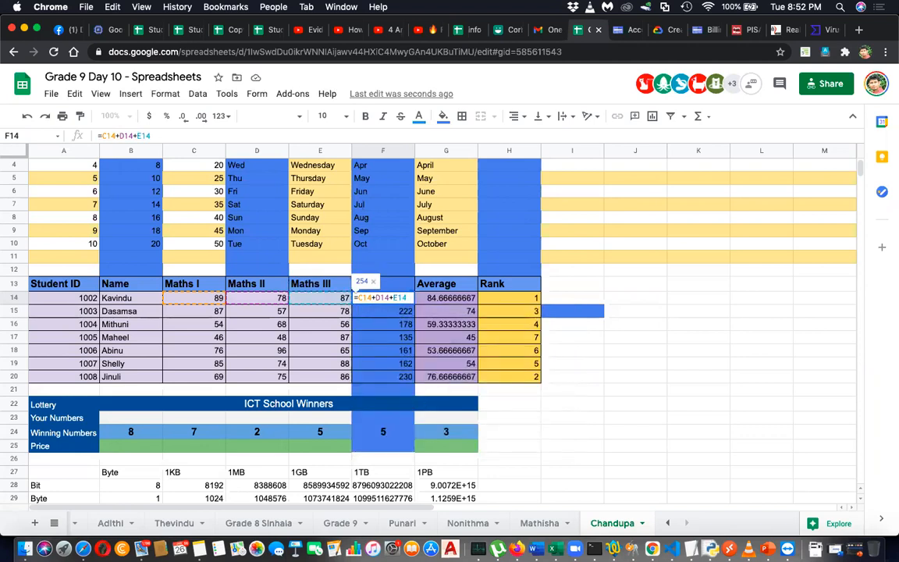
{"action": "key", "text": "Return"}
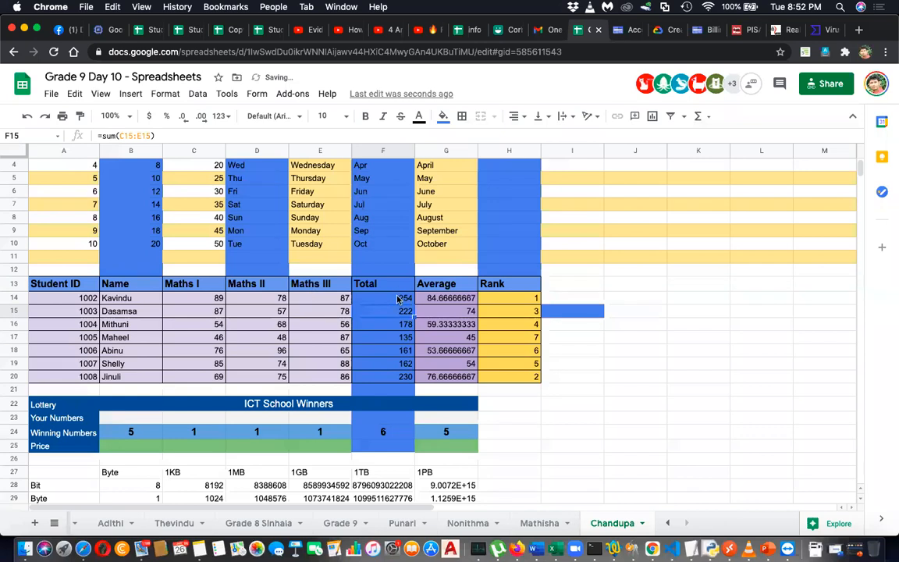
Step: Begin a new sum formula in F14 that takes the Maths marks range C14:E14
{"action": "left_click", "coordinate": [398, 298]}
{"action": "type", "text": "=s"}
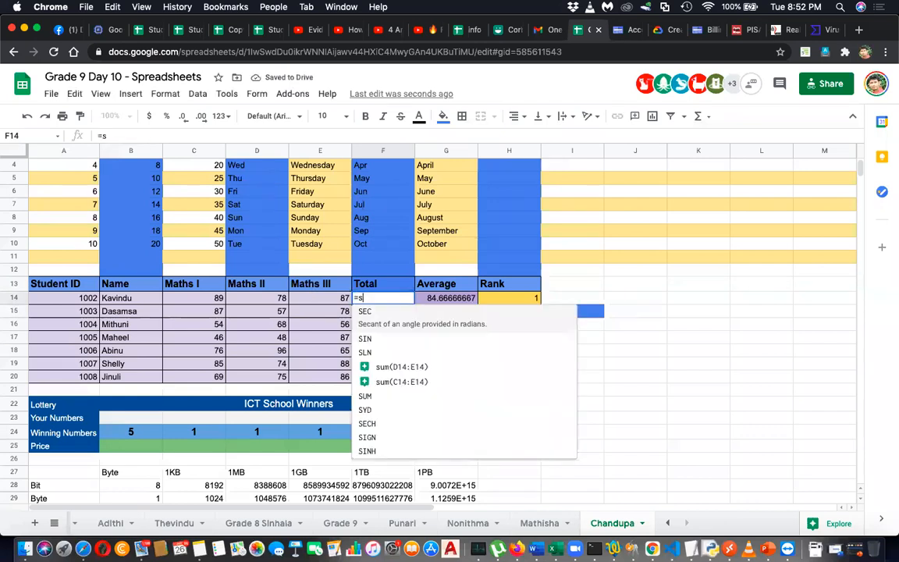
{"action": "type", "text": "um("}
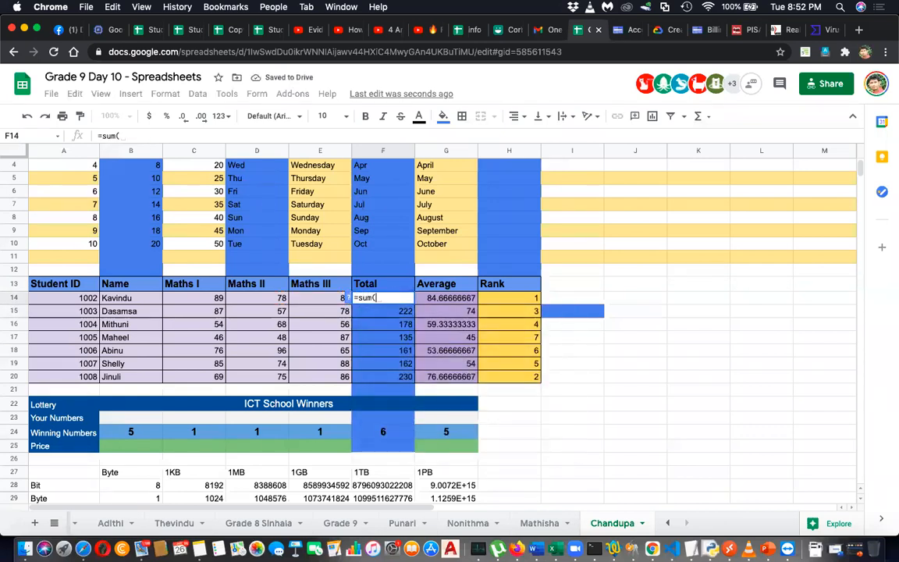
{"action": "left_click_drag", "start_coordinate": [207, 299], "coordinate": [324, 301]}
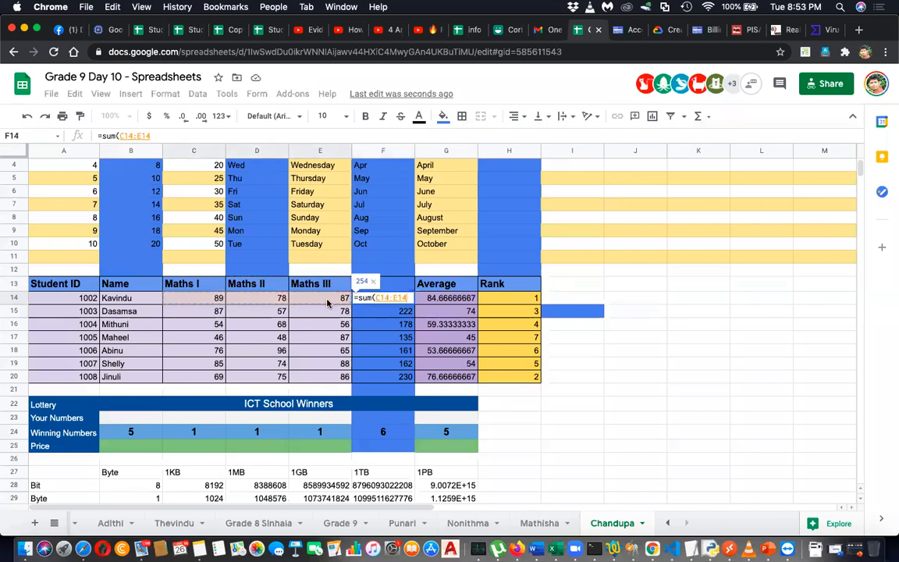
Step: Rewrite the F14 formula with separate comma-divided addresses as =sum(C14,D14,E14)
{"action": "key", "text": "BackSpace"}
{"action": "key", "text": "BackSpace"}
{"action": "key", "text": "BackSpace"}
{"action": "key", "text": "BackSpace"}
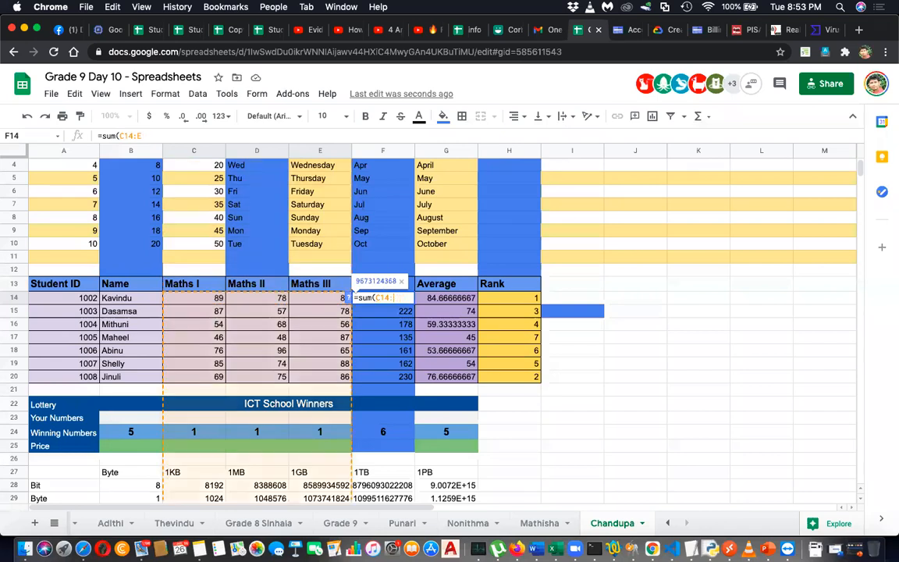
{"action": "type", "text": ",D"}
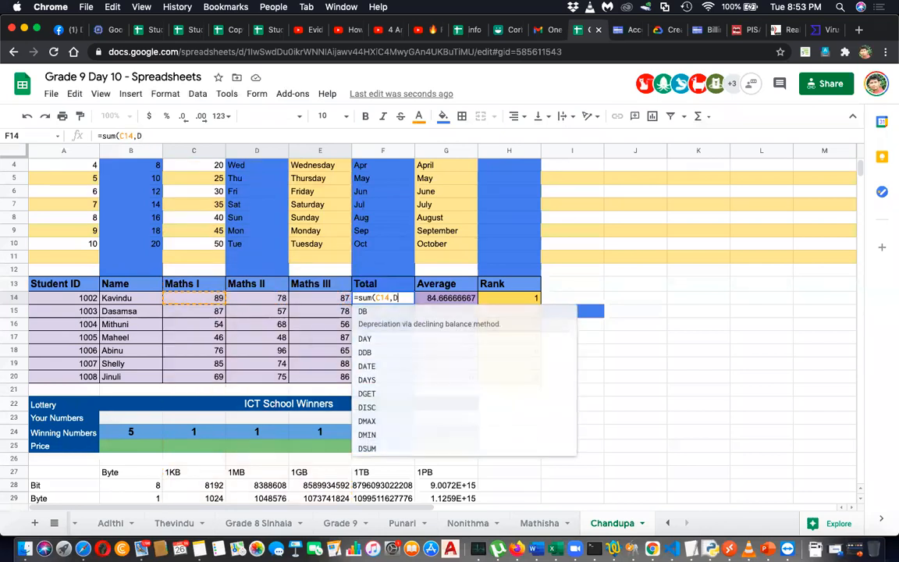
{"action": "type", "text": "14,E14"}
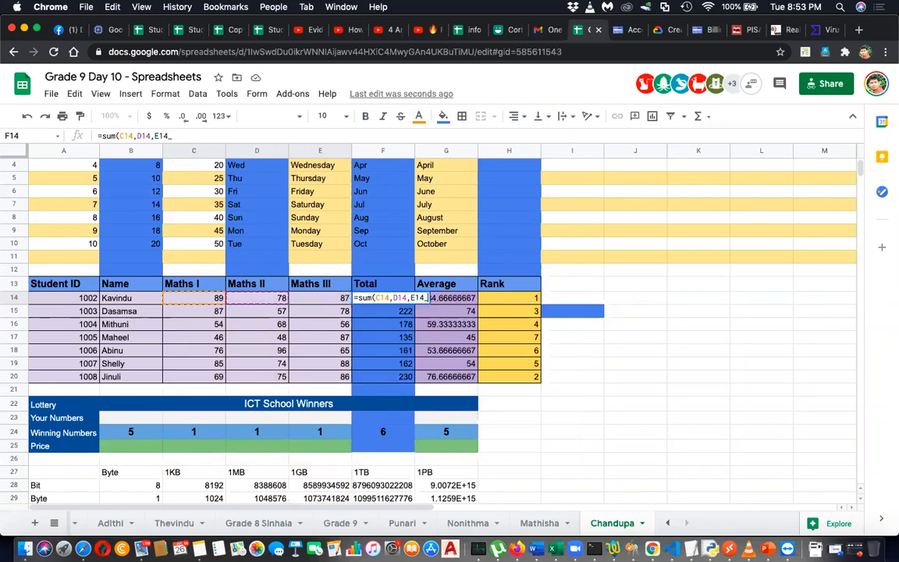
{"action": "type", "text": ")"}
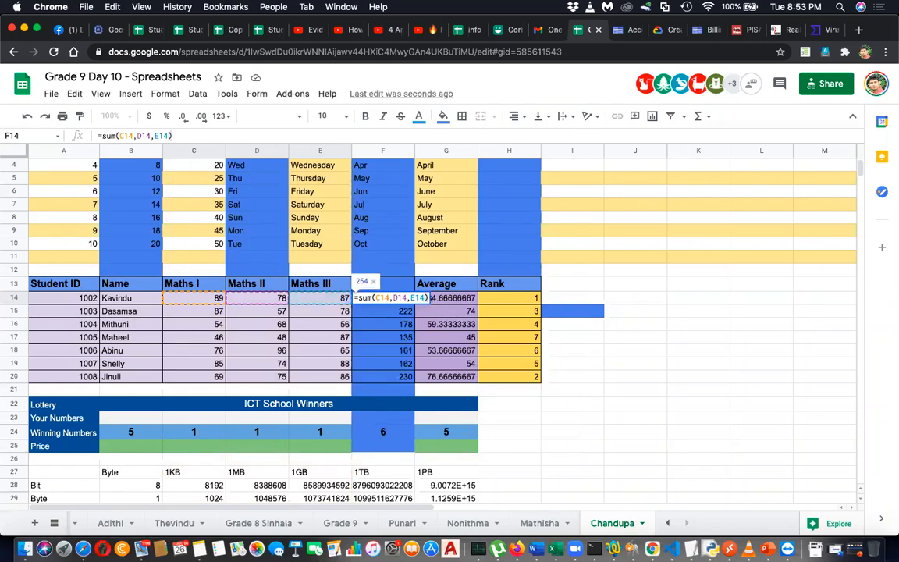
Step: Rewrite the F14 formula with plus signs between the addresses as =sum(C14+D14+E14)
{"action": "key", "text": "BackSpace"}
{"action": "key", "text": "BackSpace"}
{"action": "key", "text": "BackSpace"}
{"action": "key", "text": "BackSpace"}
{"action": "key", "text": "BackSpace"}
{"action": "key", "text": "BackSpace"}
{"action": "key", "text": "BackSpace"}
{"action": "key", "text": "BackSpace"}
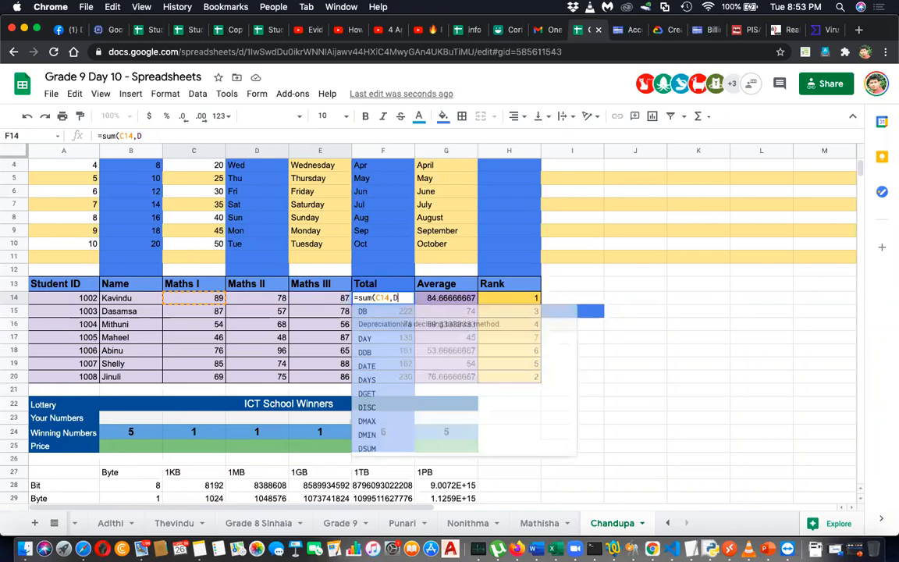
{"action": "key", "text": "BackSpace"}
{"action": "type", "text": "+"}
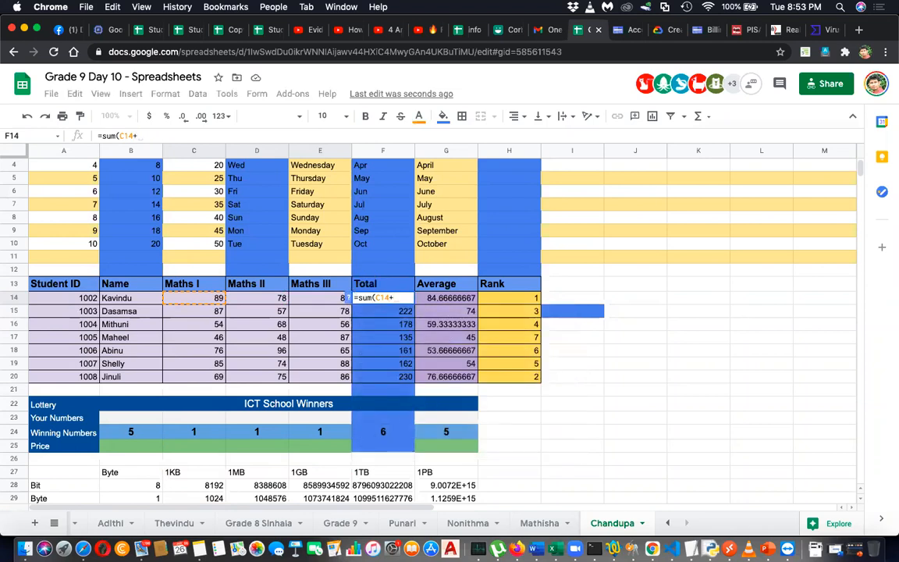
{"action": "type", "text": "D14+"}
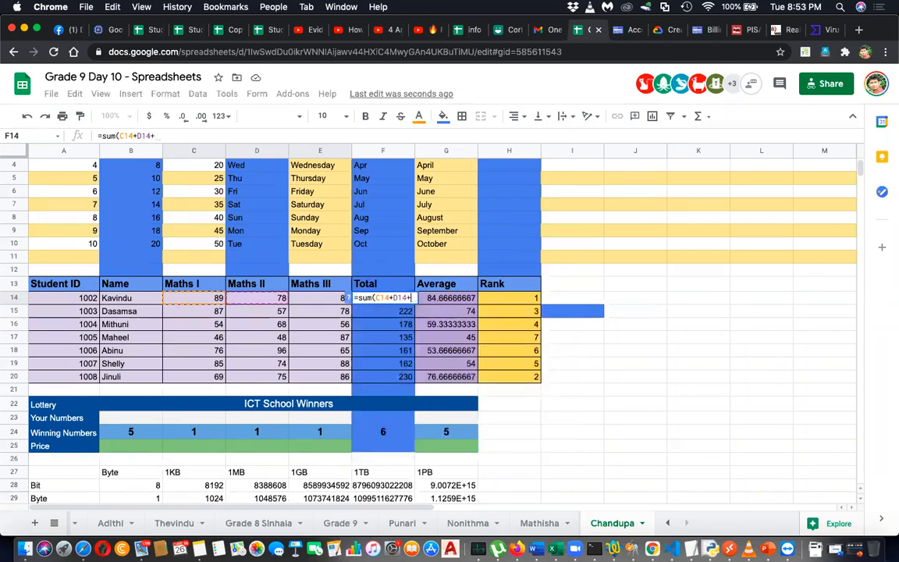
{"action": "type", "text": "E14)"}
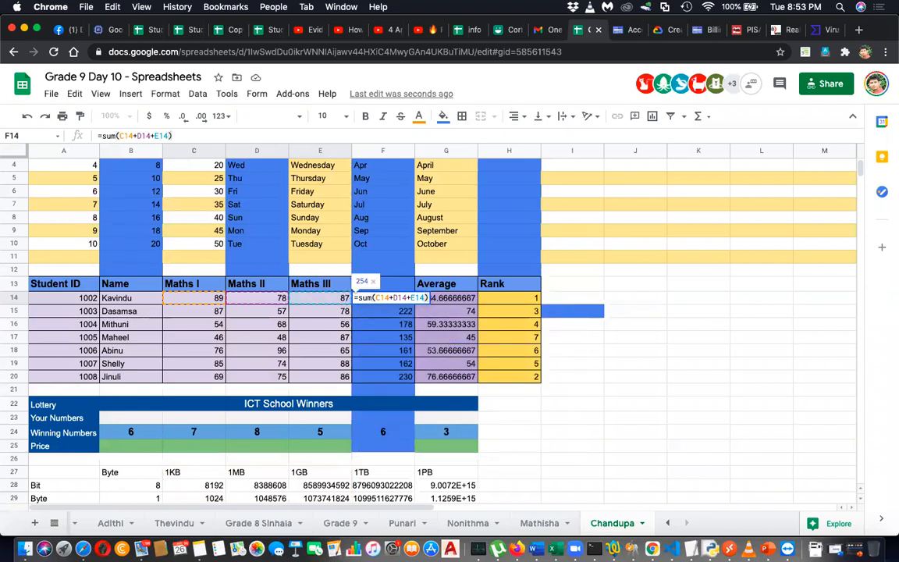
Step: Change the F14 formula to the range form =sum(C14:E14) and commit it
{"action": "key", "text": "BackSpace"}
{"action": "key", "text": "BackSpace"}
{"action": "key", "text": "BackSpace"}
{"action": "key", "text": "BackSpace"}
{"action": "key", "text": "BackSpace"}
{"action": "key", "text": "BackSpace"}
{"action": "key", "text": "BackSpace"}
{"action": "key", "text": "BackSpace"}
{"action": "key", "text": "BackSpace"}
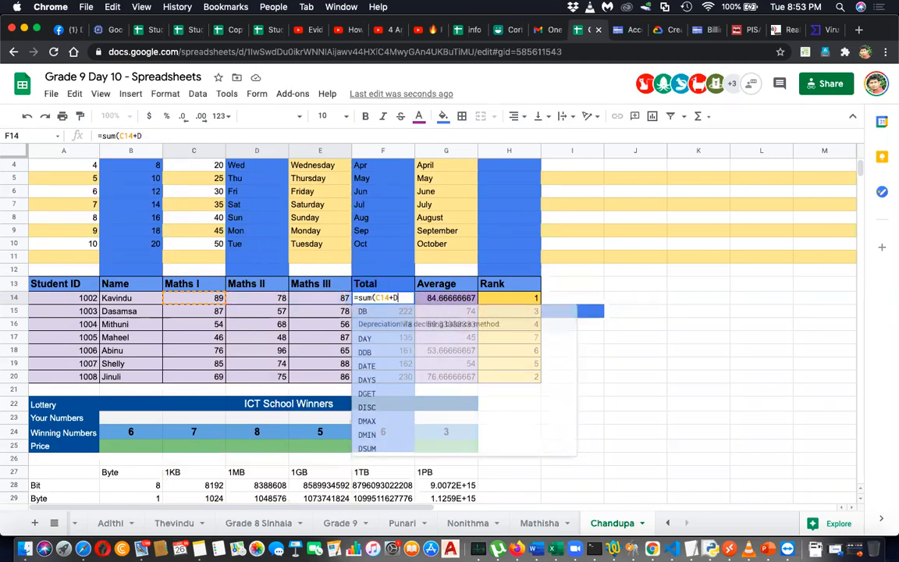
{"action": "type", "text": ":"}
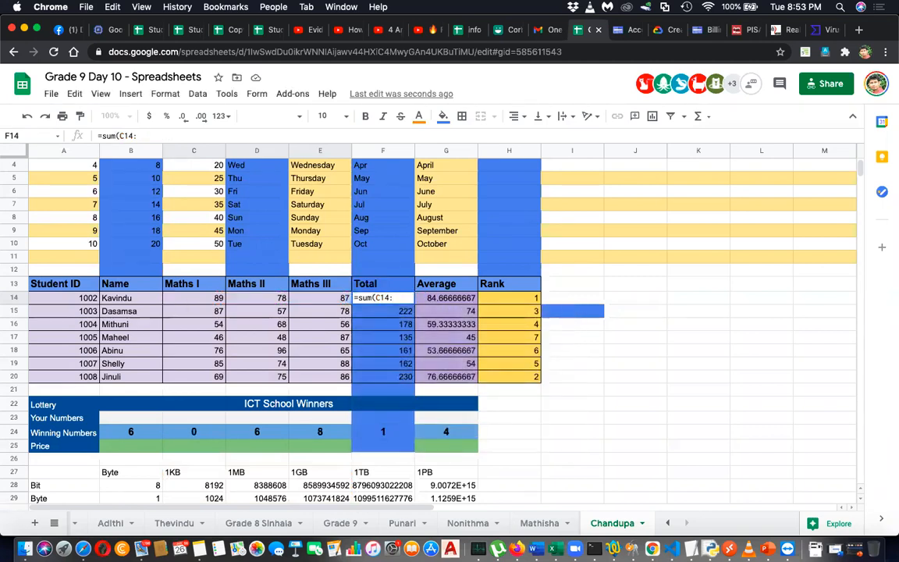
{"action": "type", "text": "E14)"}
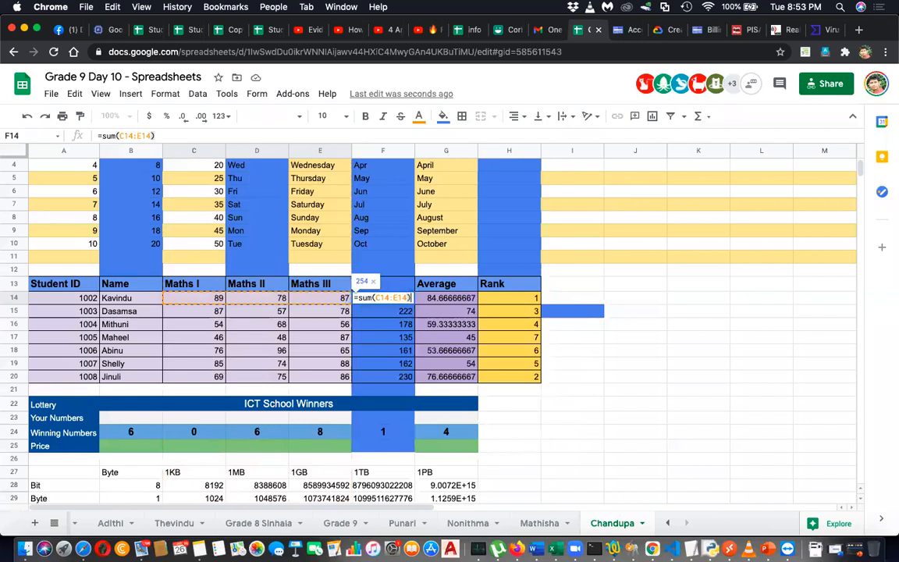
{"action": "key", "text": "Return"}
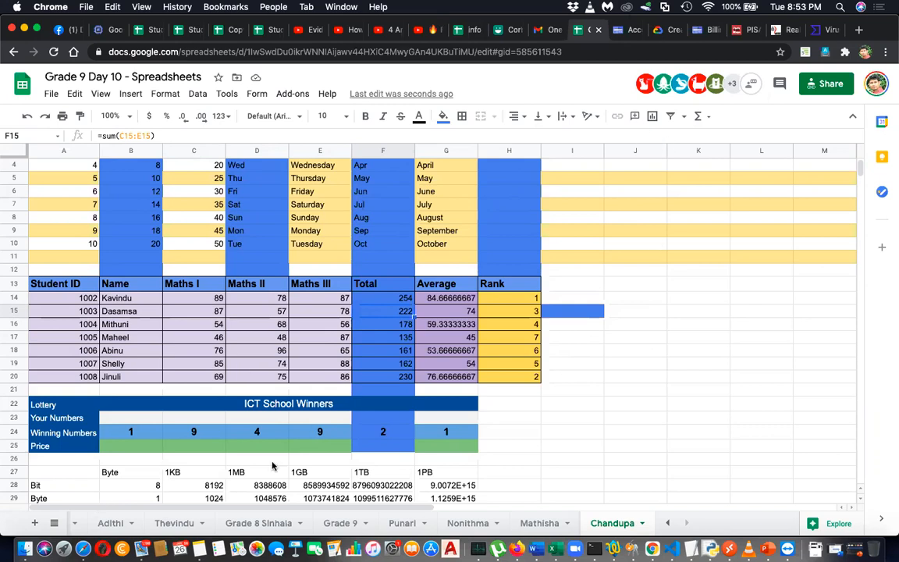
Step: Open the student sheet between the Teacher and Template sheets and inspect the Total formula in F14
{"action": "left_click", "coordinate": [668, 524]}
{"action": "left_click", "coordinate": [668, 524]}
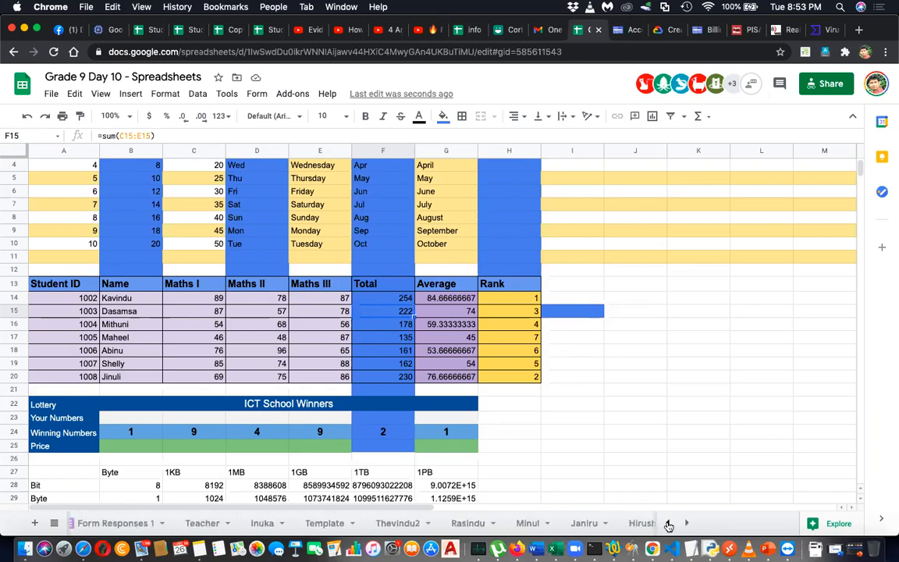
{"action": "left_click", "coordinate": [275, 523]}
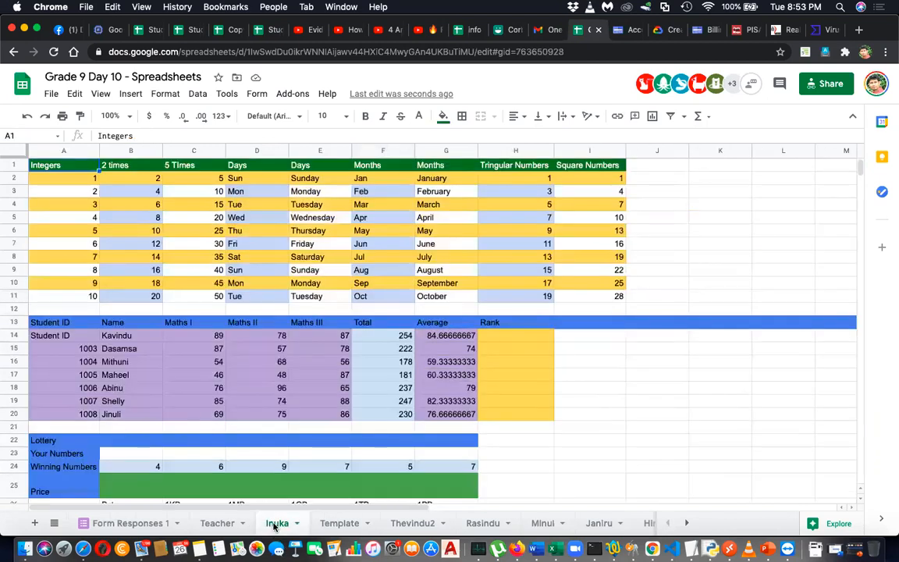
{"action": "left_click", "coordinate": [366, 337]}
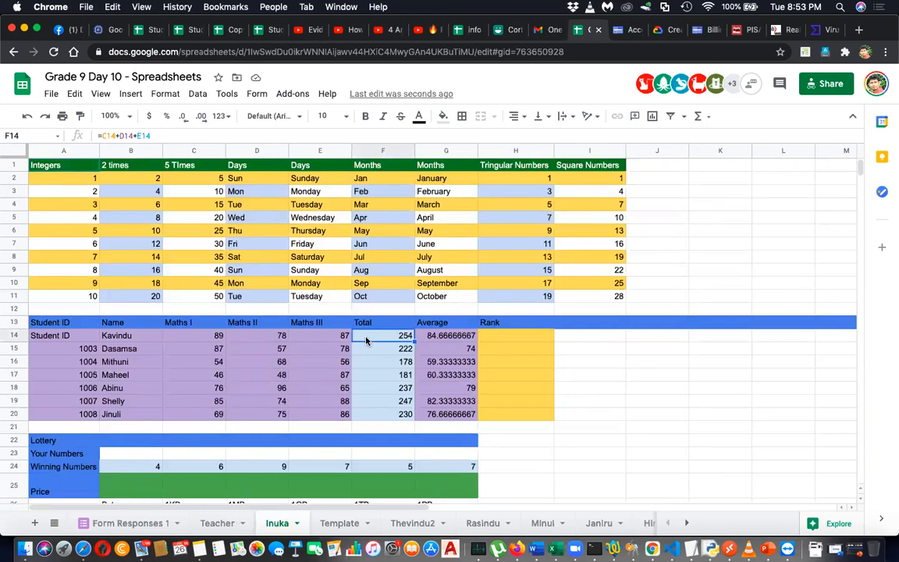
Step: Look through the two student sheets following Template, inspecting Total cells F14 and F15 in the second one
{"action": "left_click", "coordinate": [407, 524]}
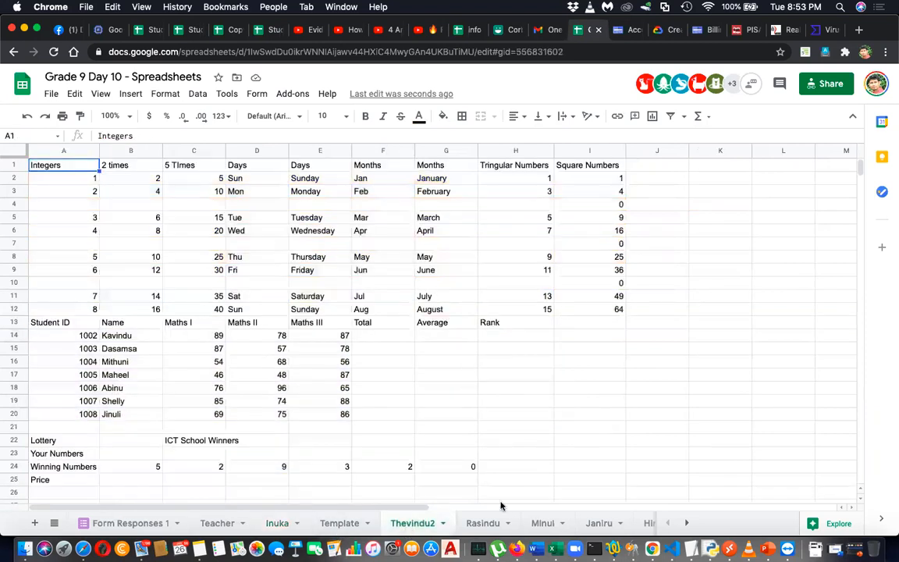
{"action": "left_click", "coordinate": [484, 524]}
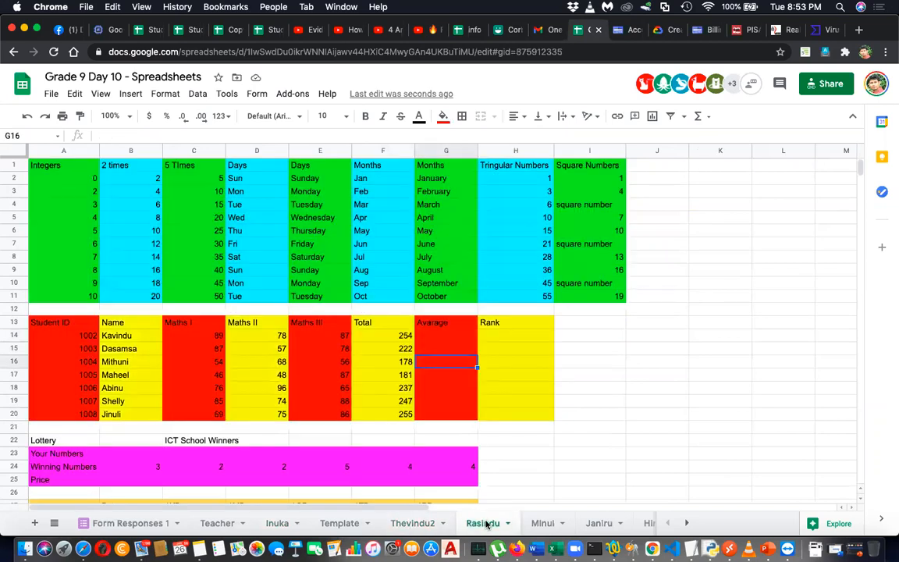
{"action": "left_click", "coordinate": [400, 336]}
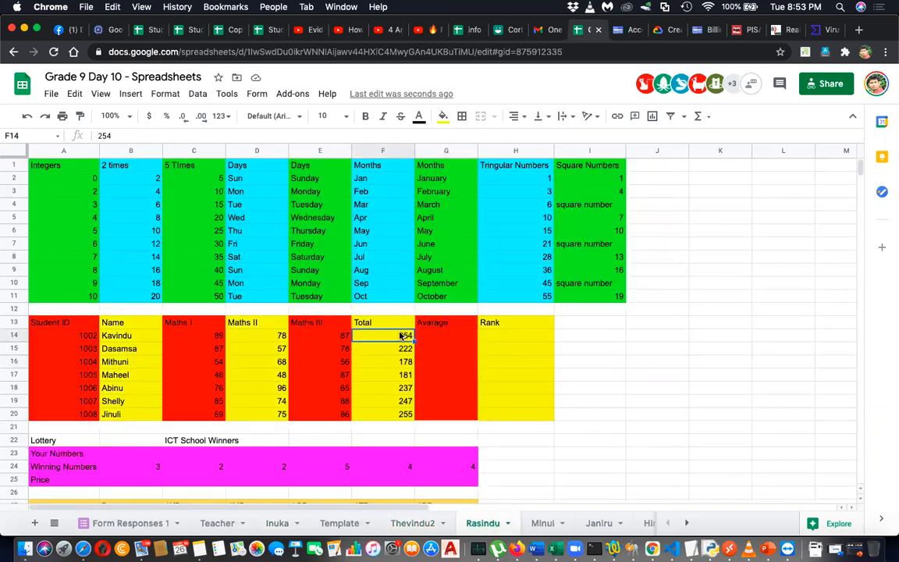
{"action": "key", "text": "Down"}
{"action": "left_click", "coordinate": [400, 338]}
Step: Open the third student sheet after Template and inspect the Total and Average formulas in F14 and G14
{"action": "left_click", "coordinate": [536, 528]}
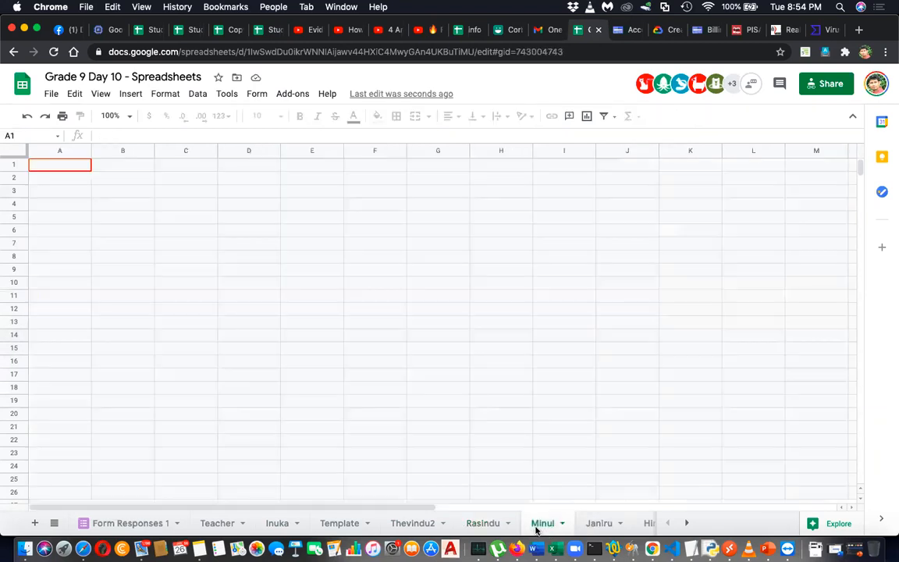
{"action": "left_click", "coordinate": [399, 337]}
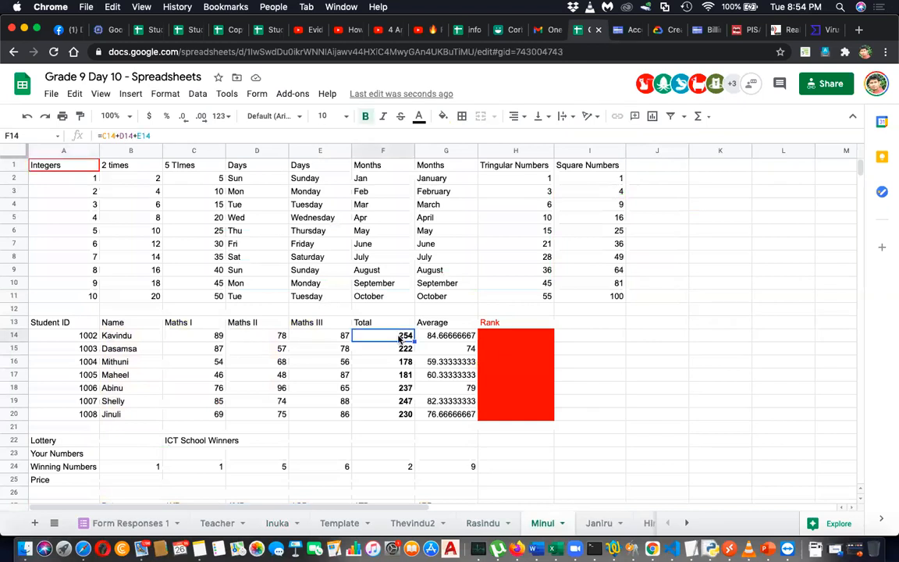
{"action": "left_click", "coordinate": [449, 339]}
Step: Look through the next two student sheets, inspecting the Total and Average cell entries in rows 14 to 17 of the second one
{"action": "left_click", "coordinate": [599, 524]}
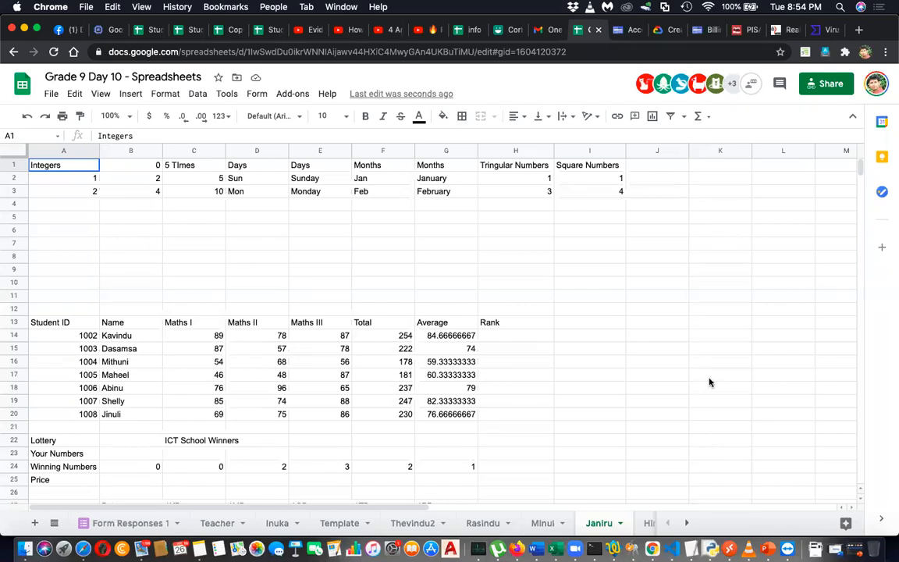
{"action": "left_click", "coordinate": [688, 523]}
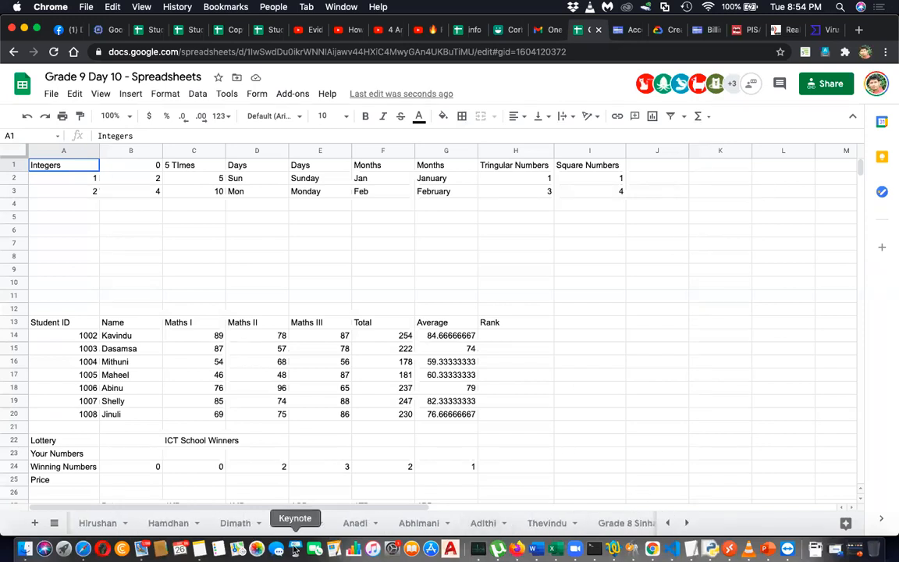
{"action": "left_click", "coordinate": [95, 522]}
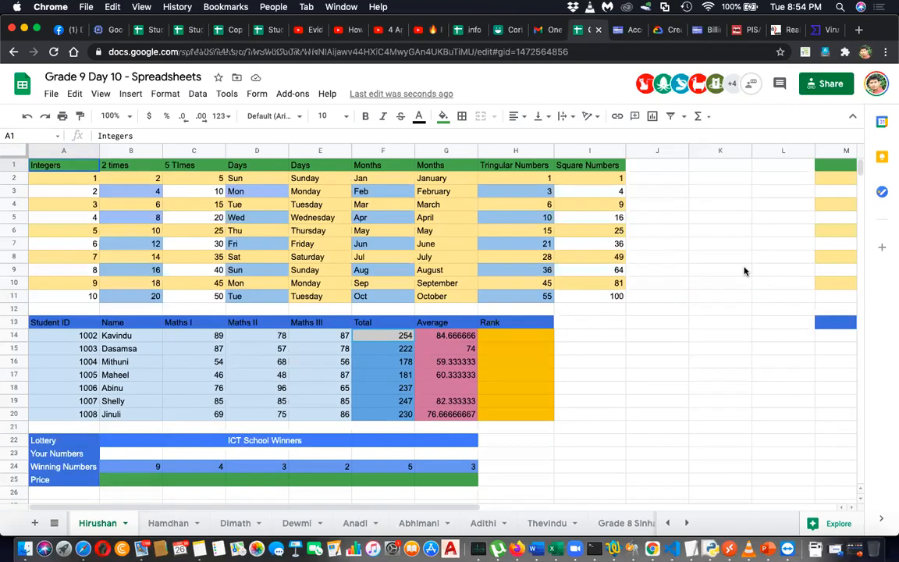
{"action": "left_click", "coordinate": [421, 380]}
{"action": "left_click", "coordinate": [394, 340]}
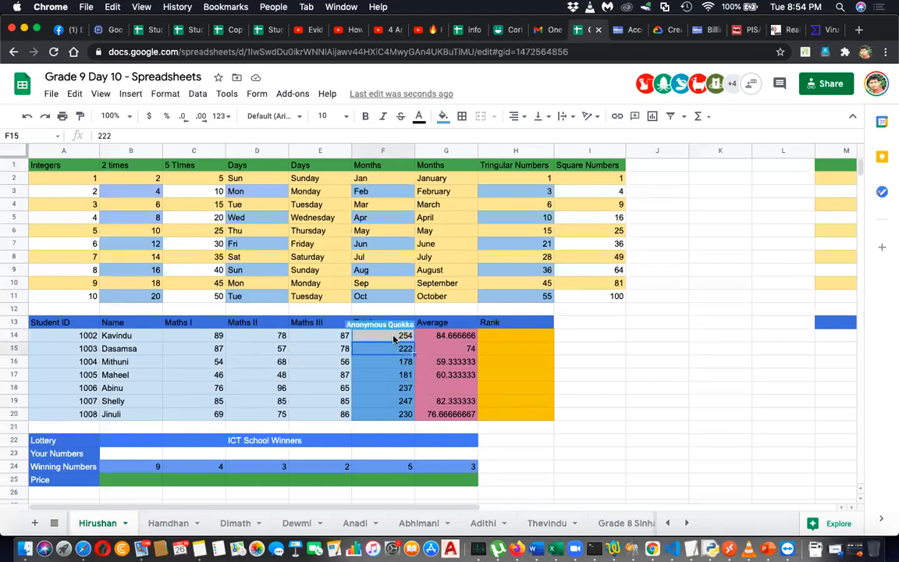
{"action": "left_click", "coordinate": [447, 338]}
{"action": "key", "text": "Down"}
{"action": "key", "text": "Down"}
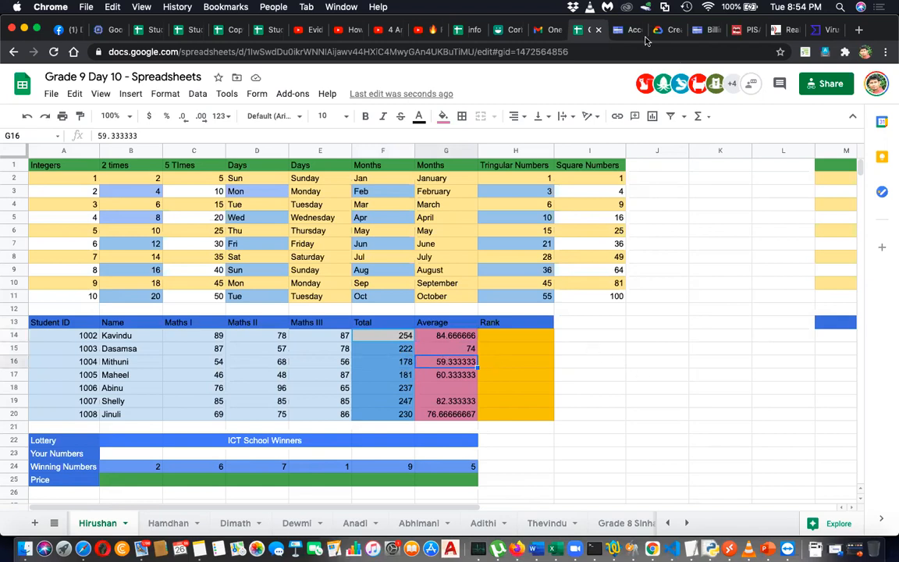
Step: Inspect the Average entry in G14 and the Total entries in F15 and F17 on the open student sheet
{"action": "left_click", "coordinate": [453, 335]}
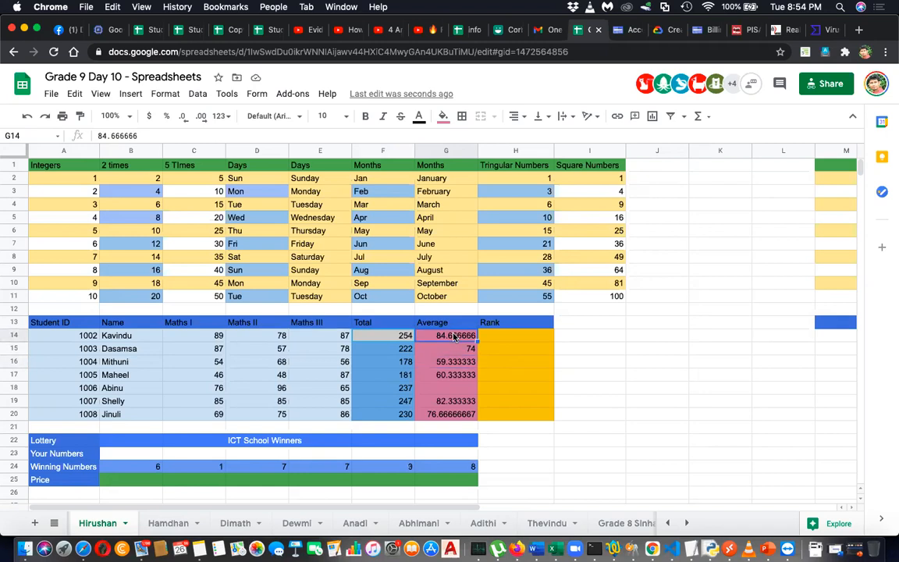
{"action": "left_click", "coordinate": [399, 344]}
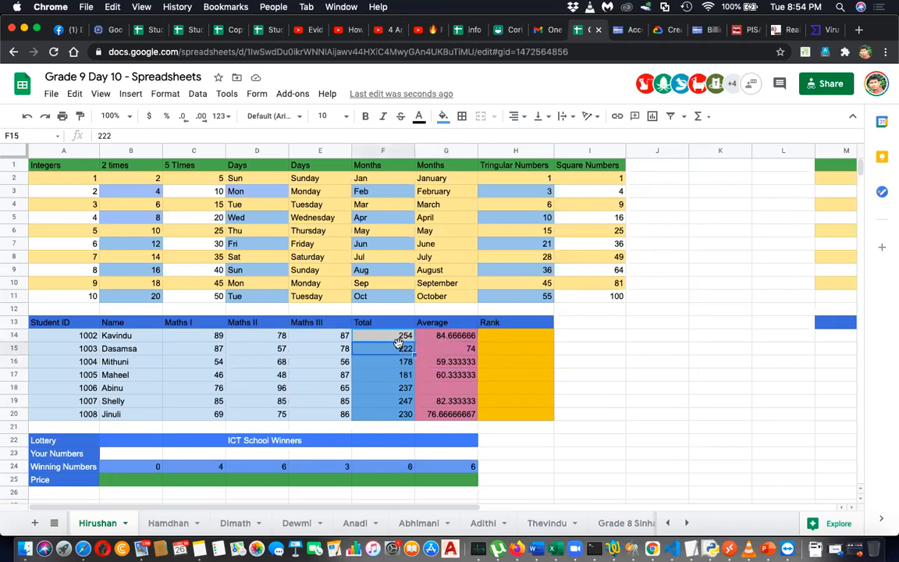
{"action": "left_click", "coordinate": [399, 375]}
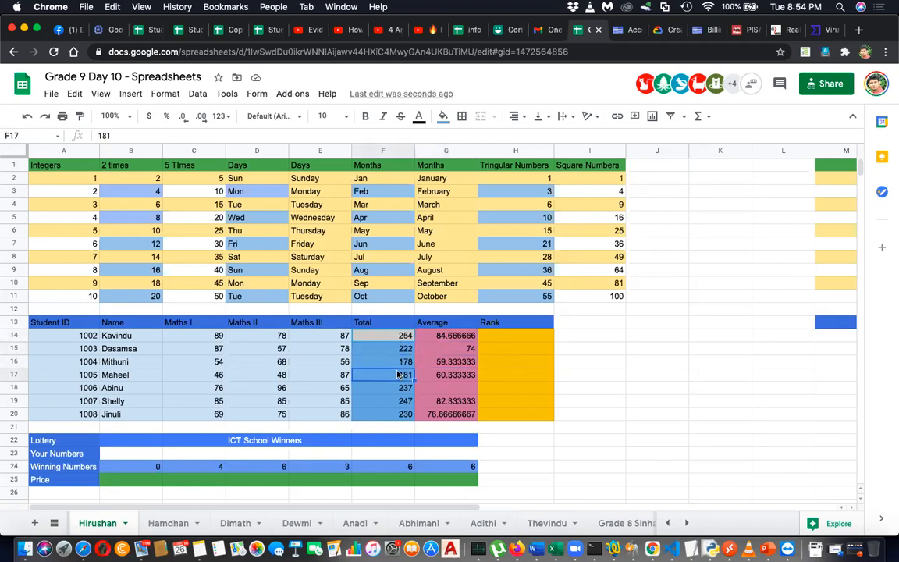
Step: View the student sheet two places further on, and inspect the Total formula in F14 on the one after it
{"action": "left_click", "coordinate": [229, 534]}
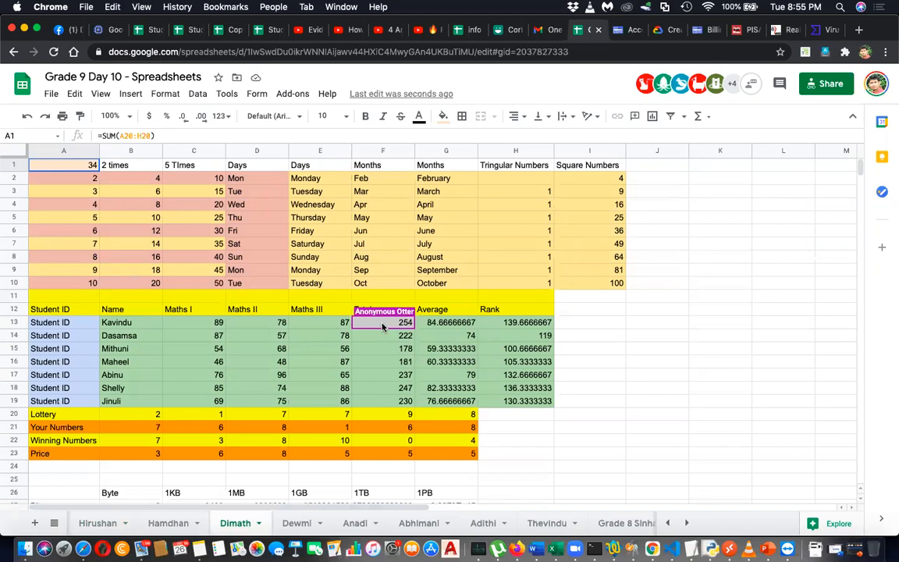
{"action": "left_click", "coordinate": [297, 523]}
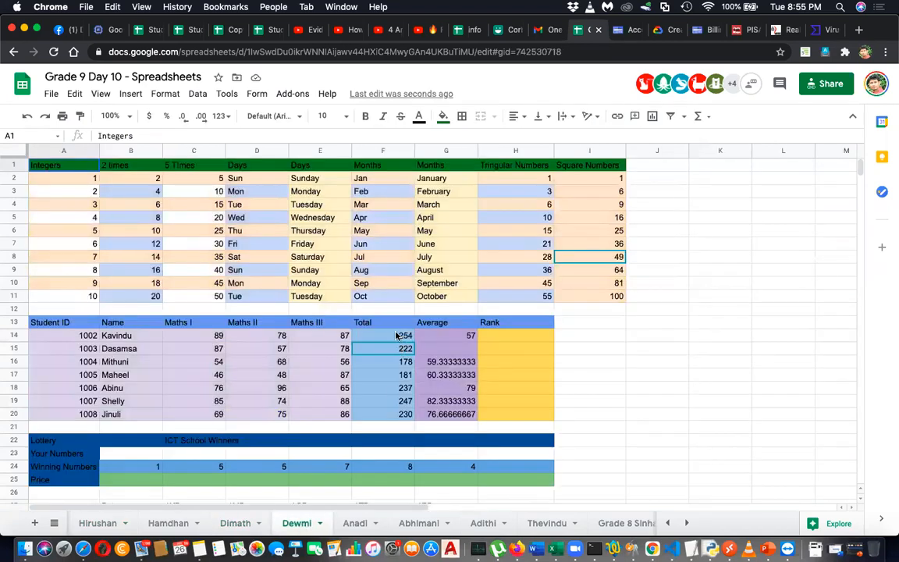
{"action": "left_click", "coordinate": [397, 335]}
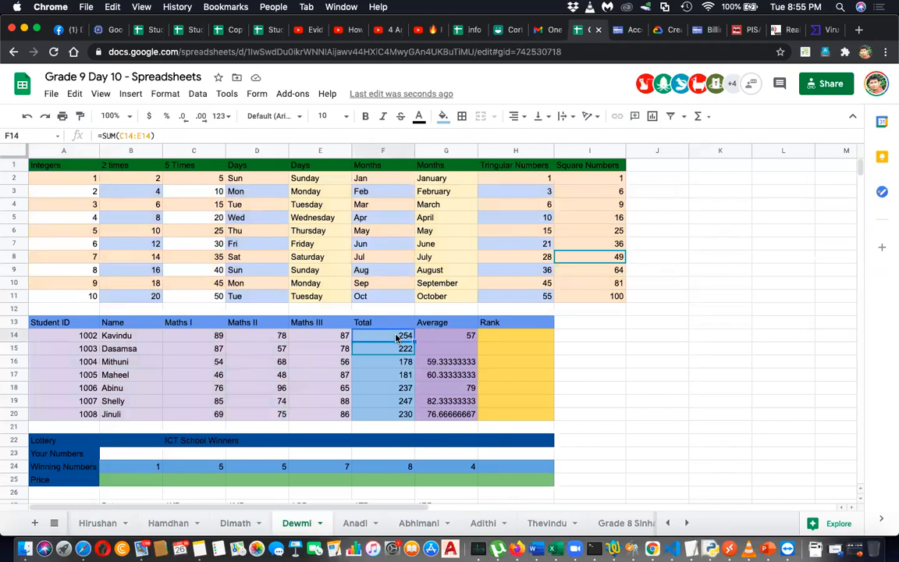
Step: Inspect the Total formula in F14 on the next student sheet, and view the sheet two places after it
{"action": "left_click", "coordinate": [353, 524]}
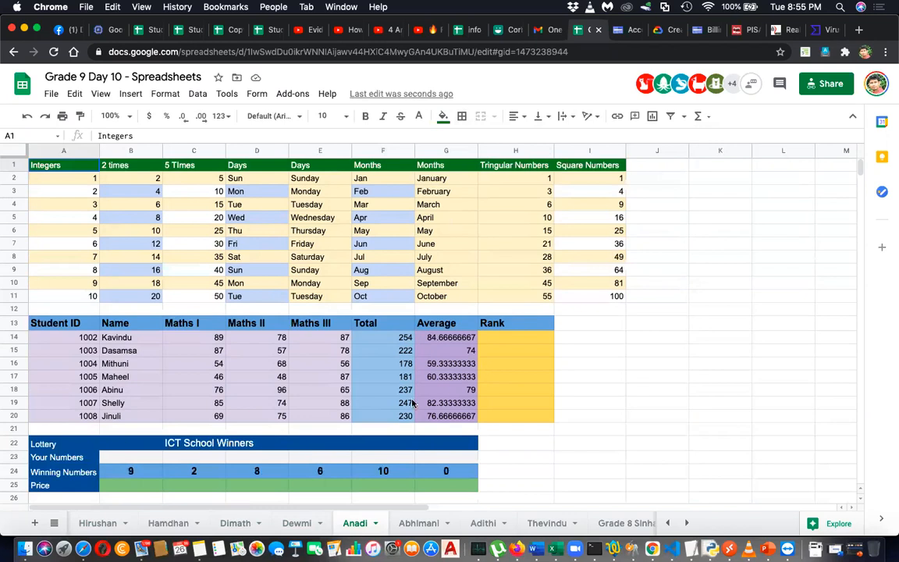
{"action": "left_click", "coordinate": [401, 340]}
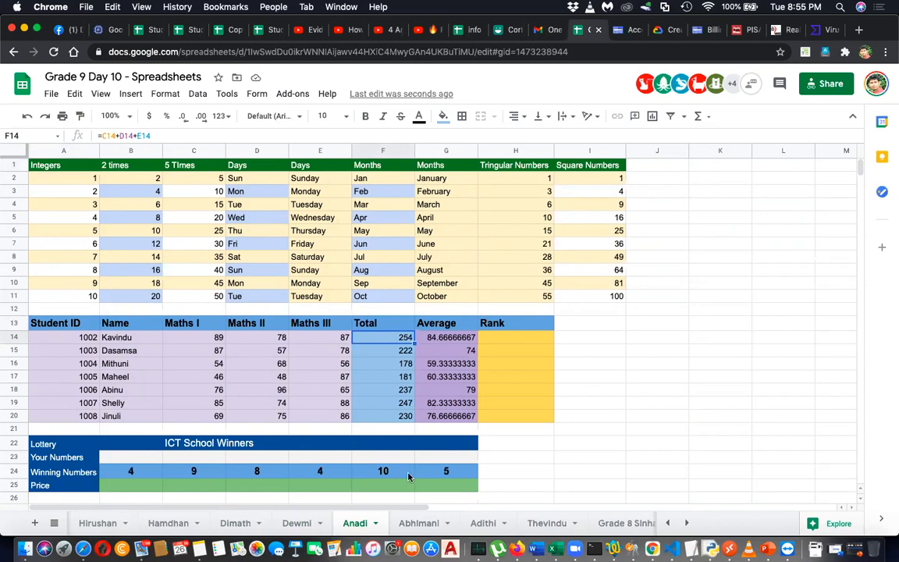
{"action": "left_click", "coordinate": [483, 527]}
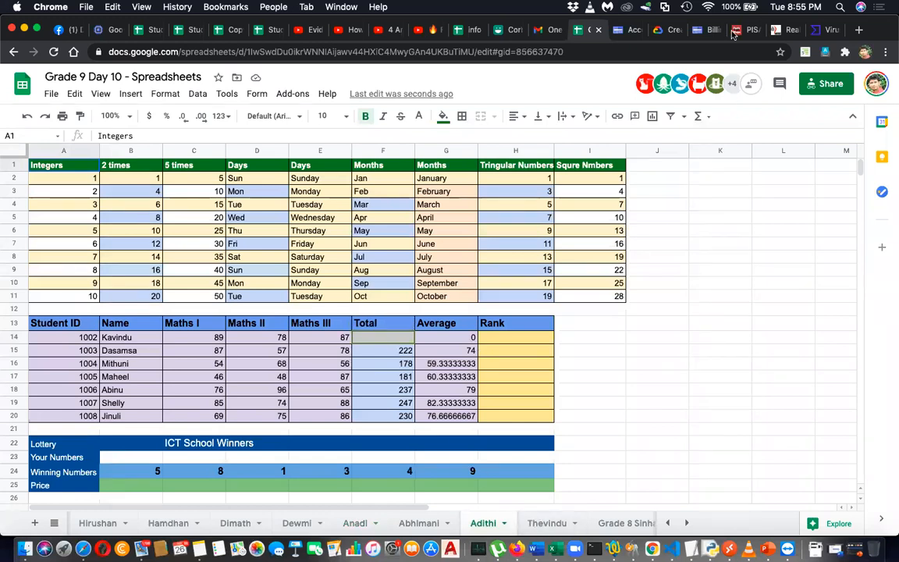
{"action": "left_click", "coordinate": [709, 30]}
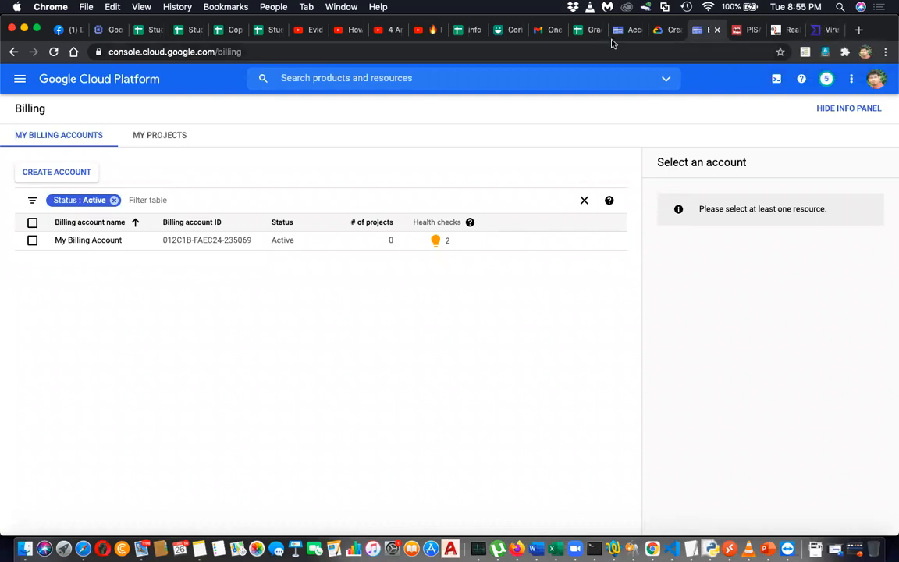
{"action": "left_click", "coordinate": [590, 30]}
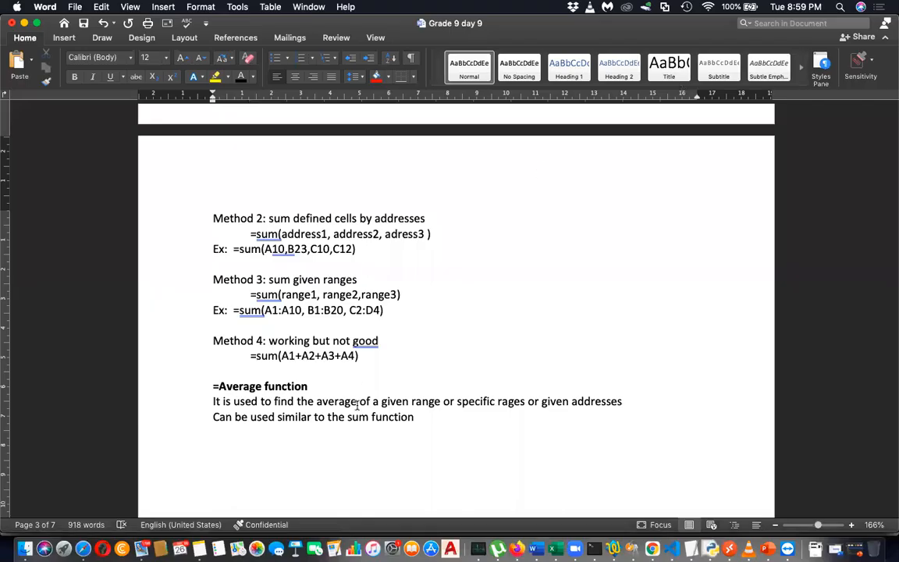
Step: Add the heading "=rank function" below the Average function notes in the Word document
{"action": "left_click", "coordinate": [325, 461]}
{"action": "type", "text": "=ran"}
{"action": "type", "text": "k function"}
{"action": "key", "text": "Return"}
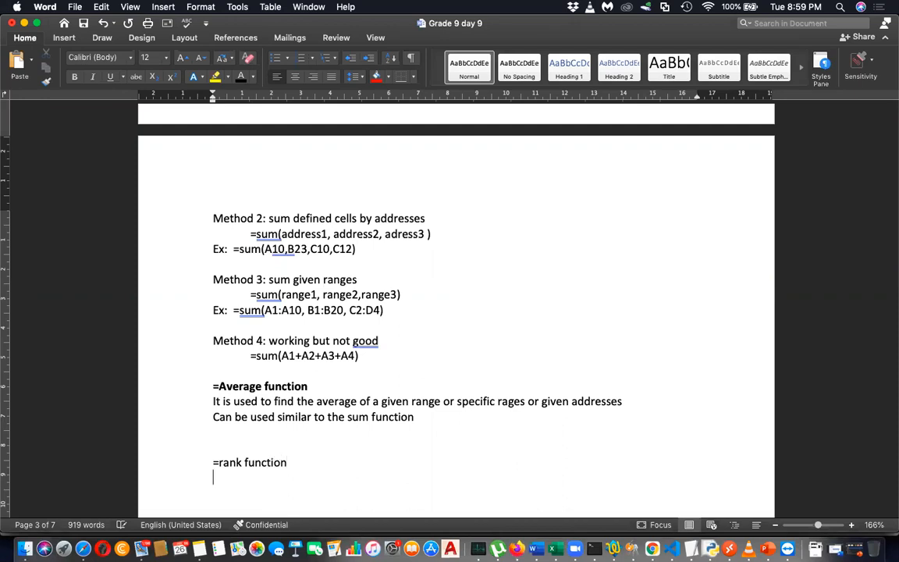
Step: Write the syntax line "=rank(the cell address of the ranked one, cell range to compare)" under the rank function heading
{"action": "type", "text": "=rang"}
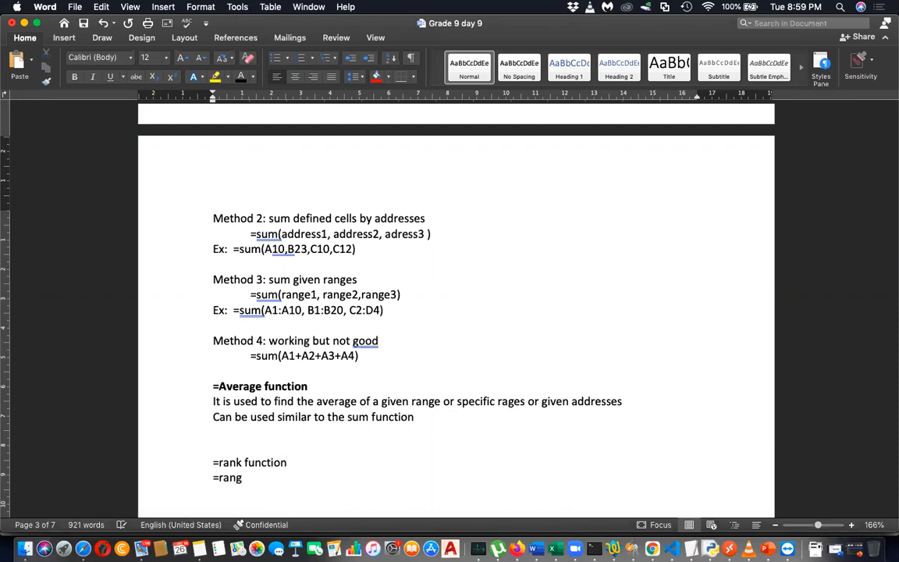
{"action": "key", "text": "BackSpace"}
{"action": "type", "text": "k(the ce"}
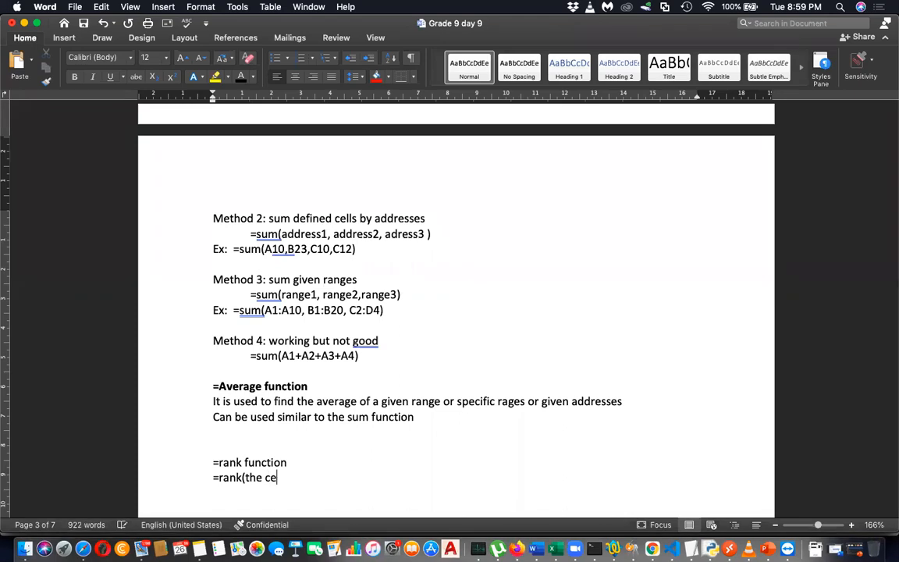
{"action": "type", "text": "ll address of "}
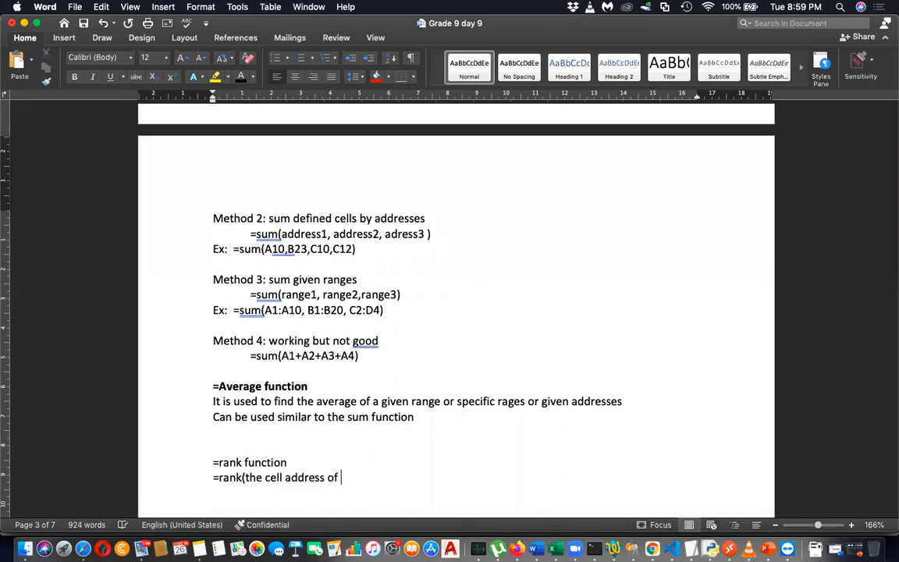
{"action": "type", "text": "the ranker"}
{"action": "key", "text": "BackSpace"}
{"action": "type", "text": "d one, "}
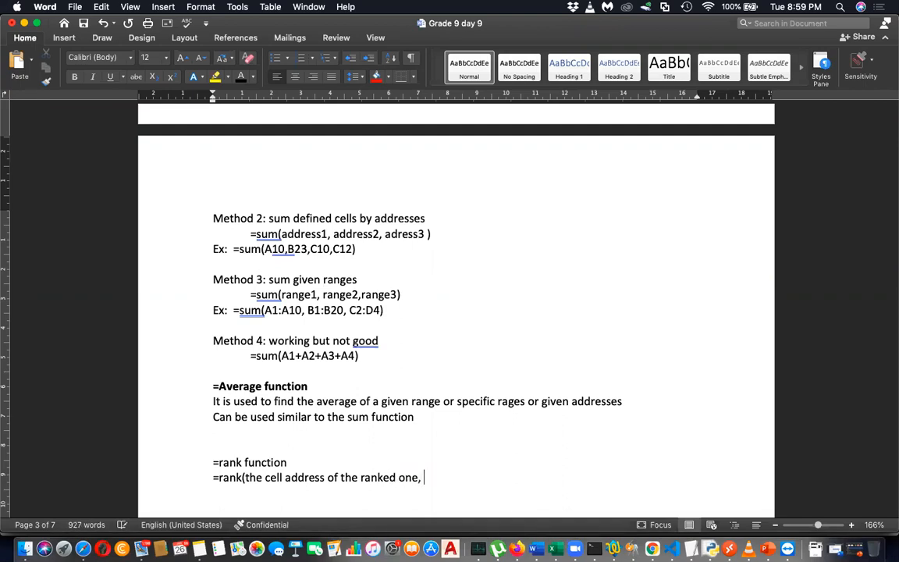
{"action": "type", "text": "cell range to compare)"}
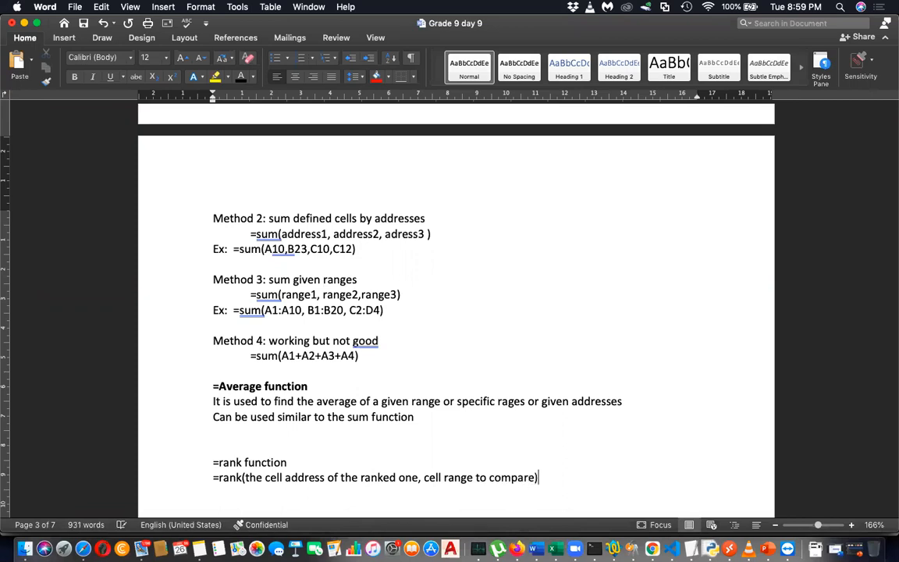
{"action": "key", "text": "Return"}
{"action": "scroll", "coordinate": [456, 312], "scroll_direction": "down", "scroll_amount": 3}
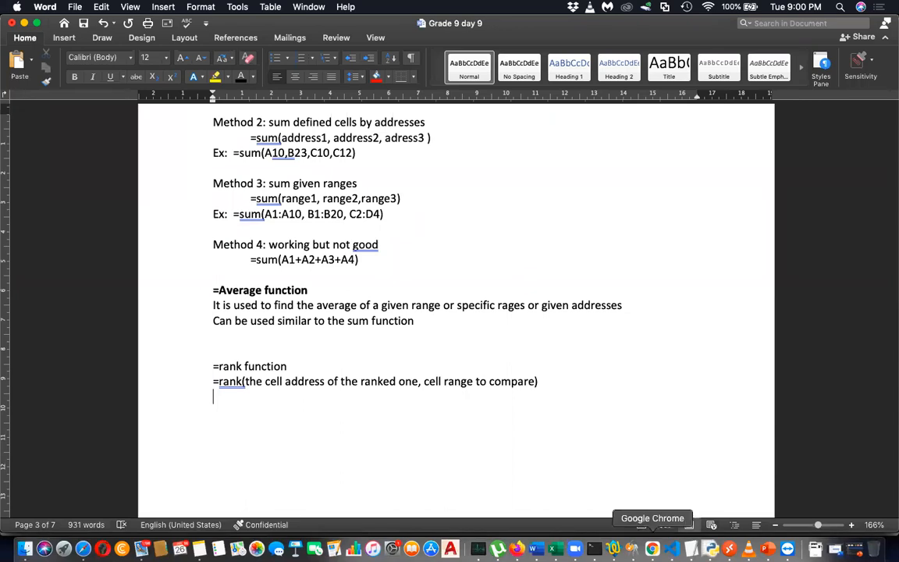
Step: Switch to the spreadsheet in Chrome and inspect the Total, Average and Rank formulas in F14, G14 and H14
{"action": "left_click", "coordinate": [652, 548]}
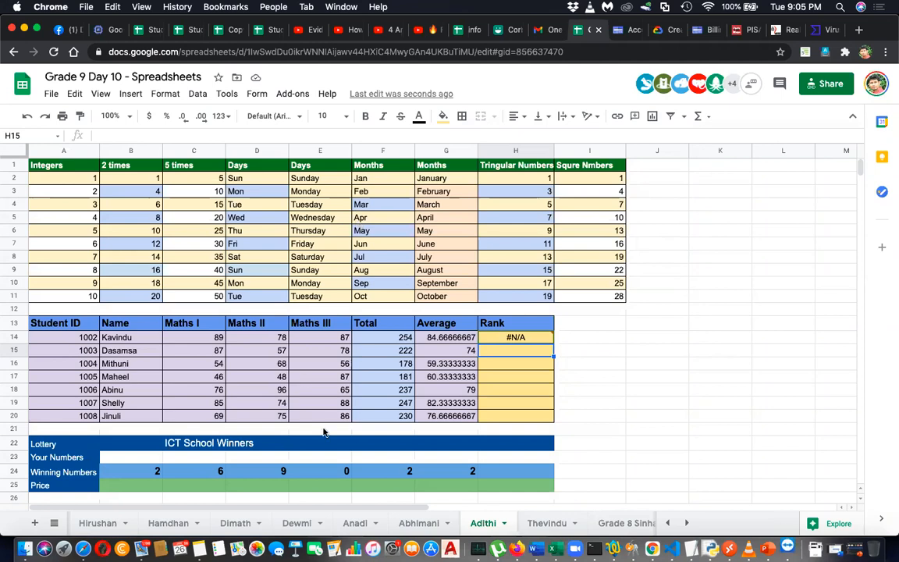
{"action": "left_click", "coordinate": [401, 337]}
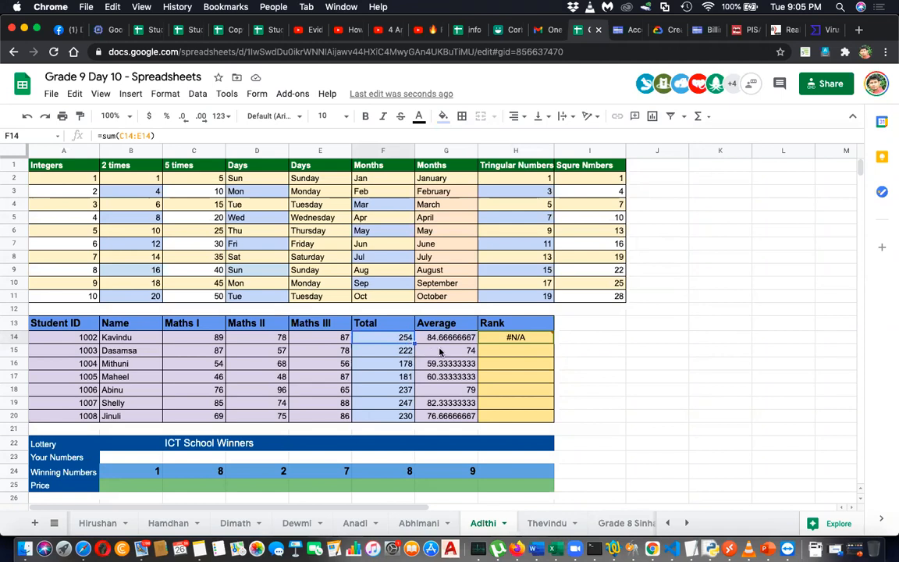
{"action": "left_click", "coordinate": [443, 341]}
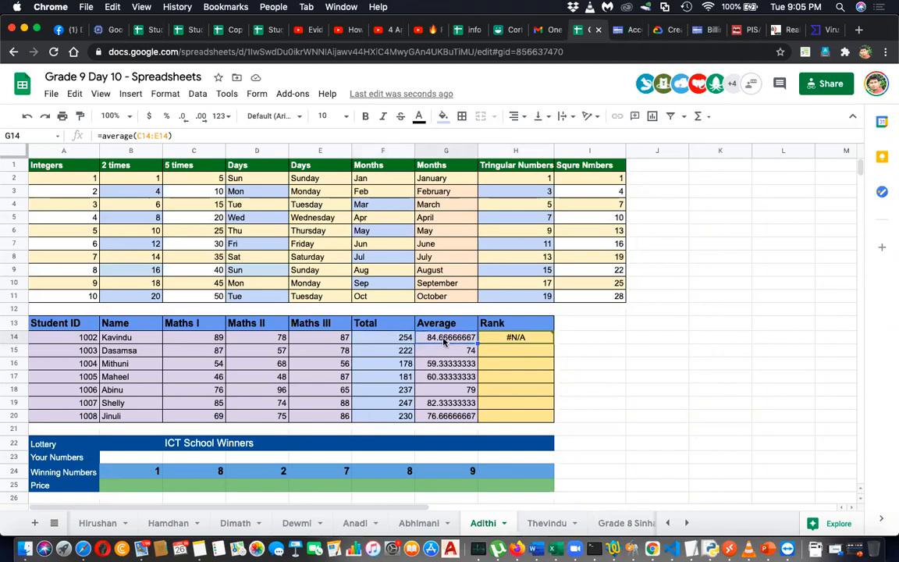
{"action": "left_click", "coordinate": [494, 340]}
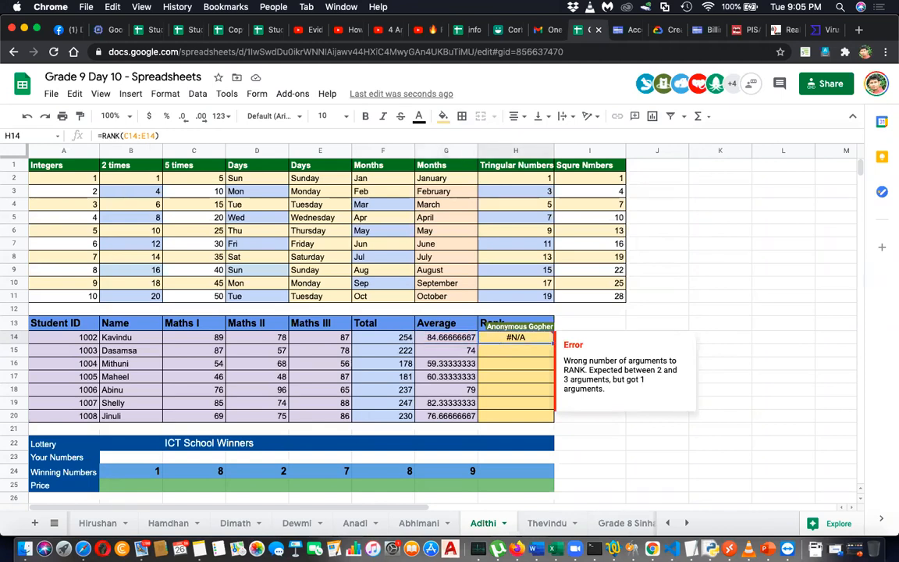
Step: Replace the Rank entry in H14 with the formula =rank(F14,F14:F20)
{"action": "type", "text": "="}
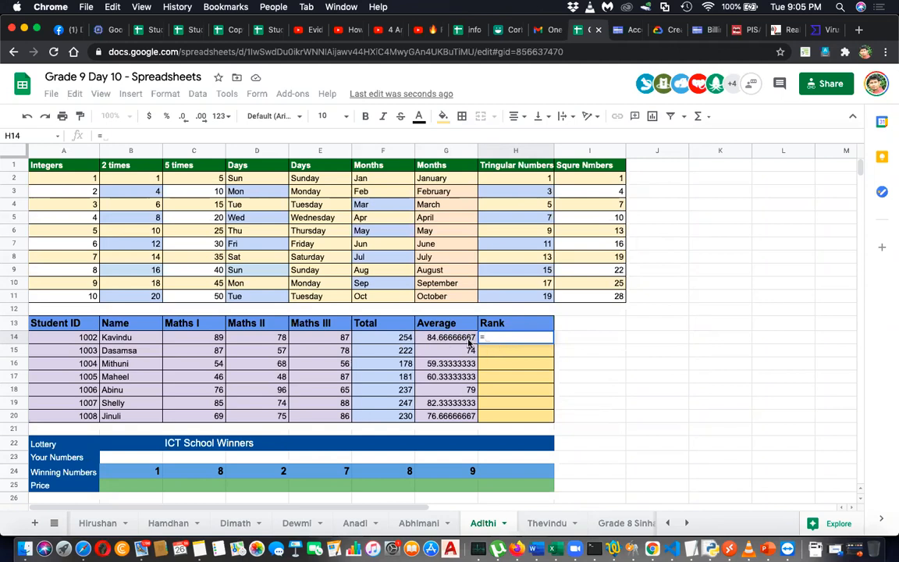
{"action": "left_click", "coordinate": [392, 340]}
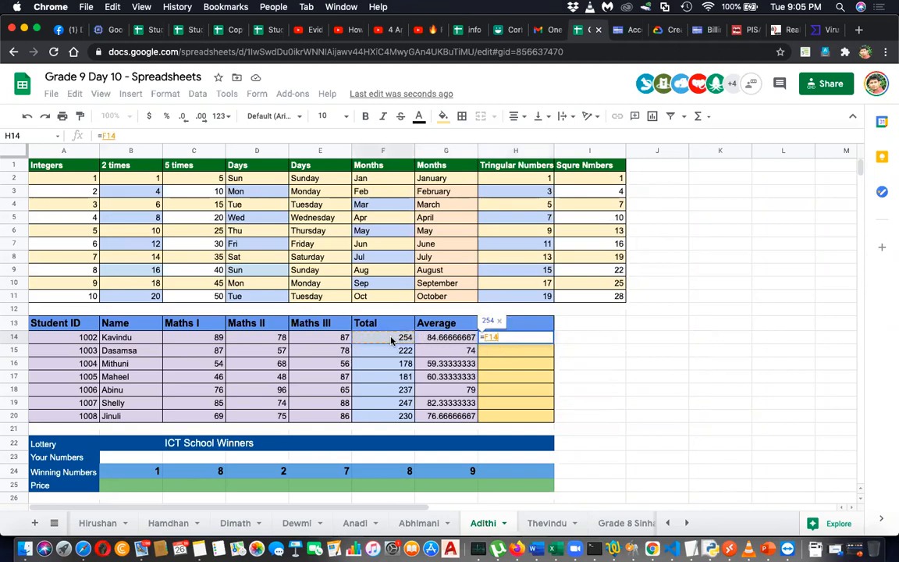
{"action": "key", "text": "BackSpace"}
{"action": "key", "text": "BackSpace"}
{"action": "key", "text": "BackSpace"}
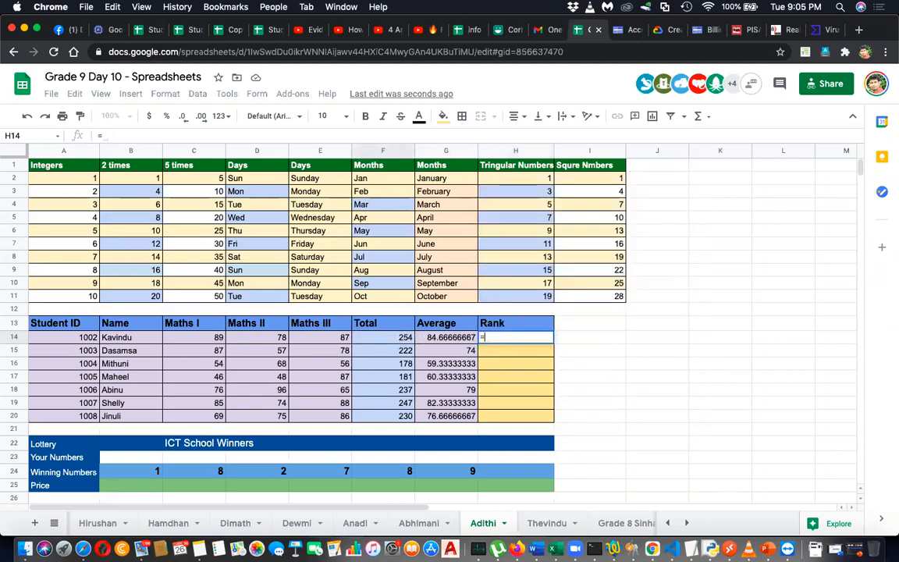
{"action": "type", "text": "rank("}
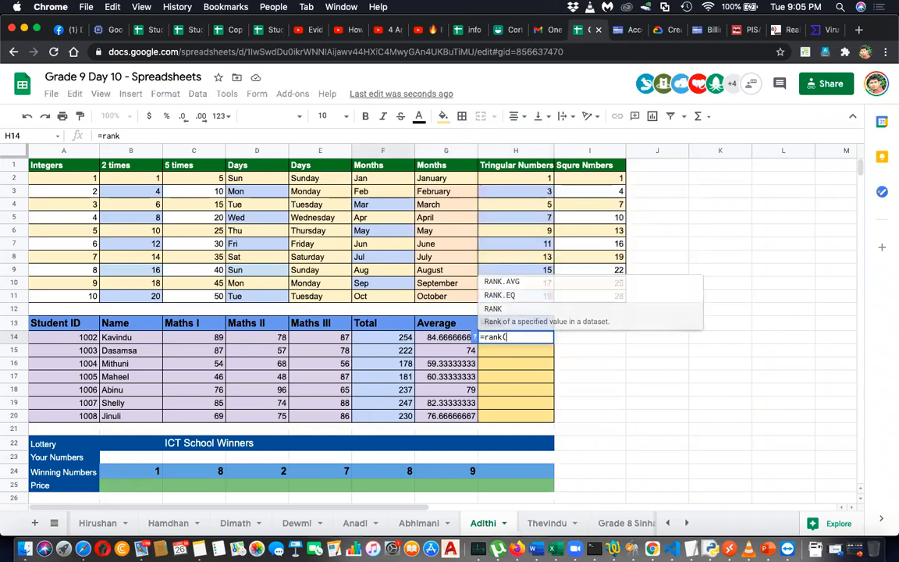
{"action": "left_click", "coordinate": [401, 339]}
{"action": "type", "text": ","}
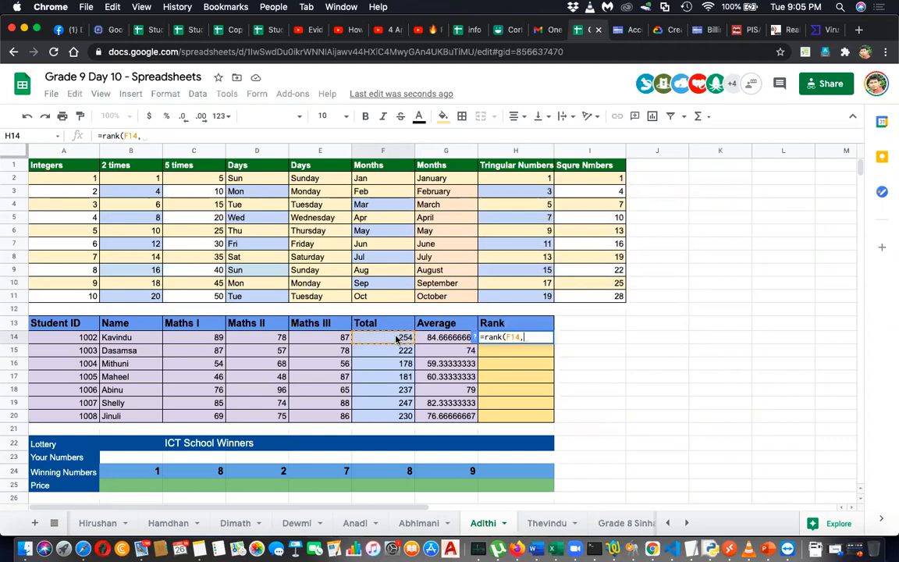
{"action": "left_click_drag", "start_coordinate": [396, 338], "coordinate": [401, 415]}
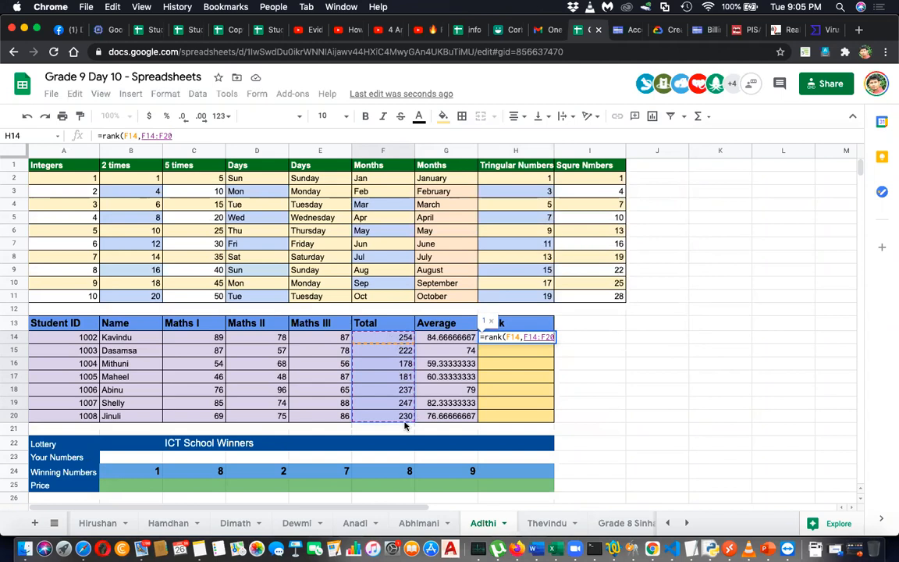
{"action": "type", "text": ")"}
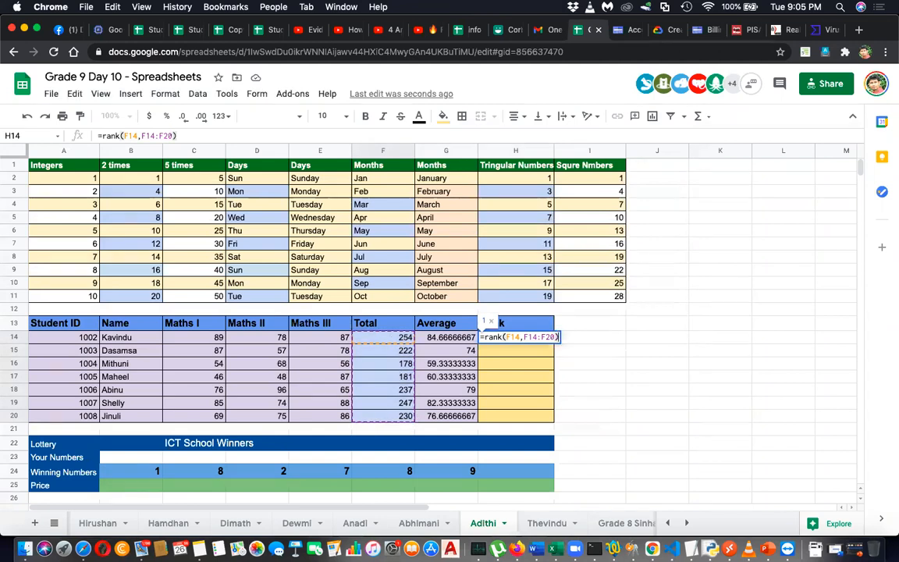
{"action": "key", "text": "Return"}
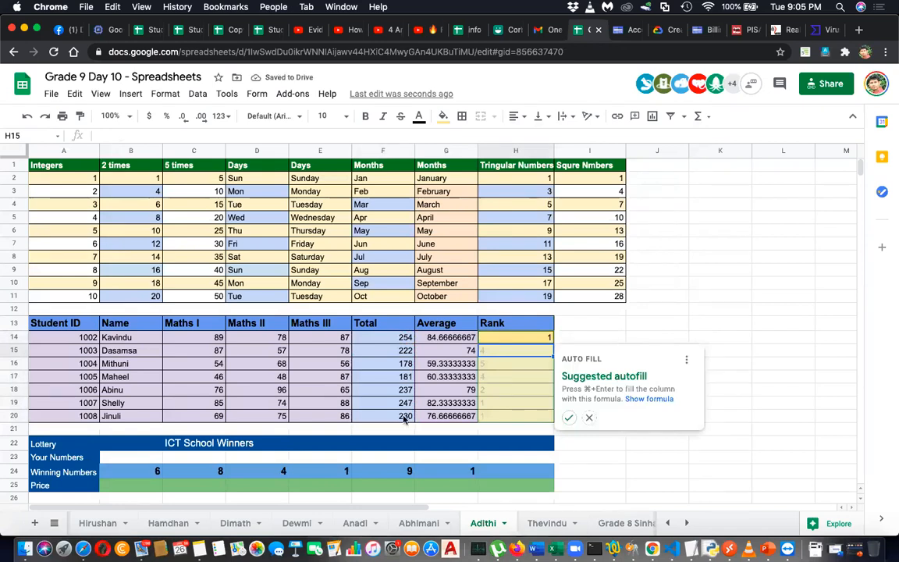
Step: Reopen the rank formula in H14 to show it, closing the TeamViewer session notice and its main window
{"action": "left_click", "coordinate": [528, 344]}
{"action": "double_click", "coordinate": [528, 344]}
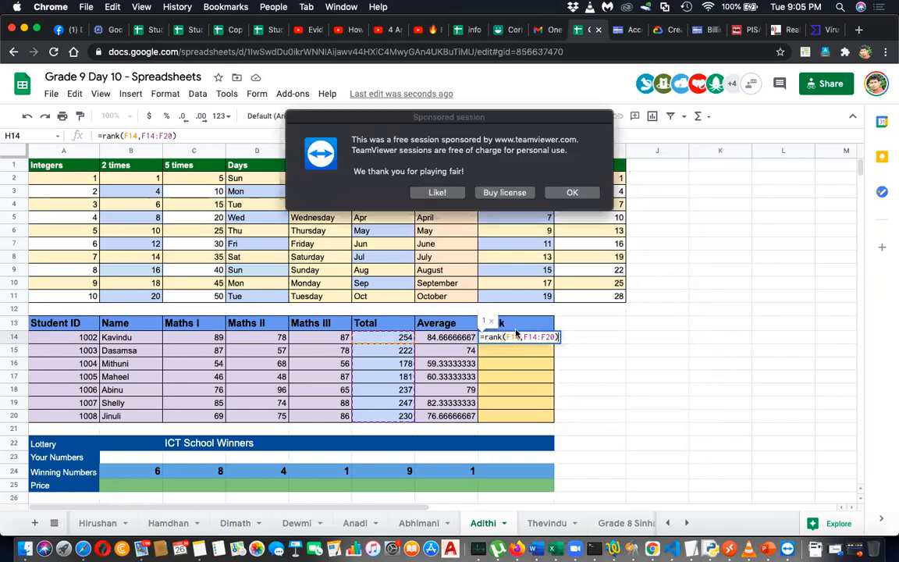
{"action": "left_click", "coordinate": [571, 192]}
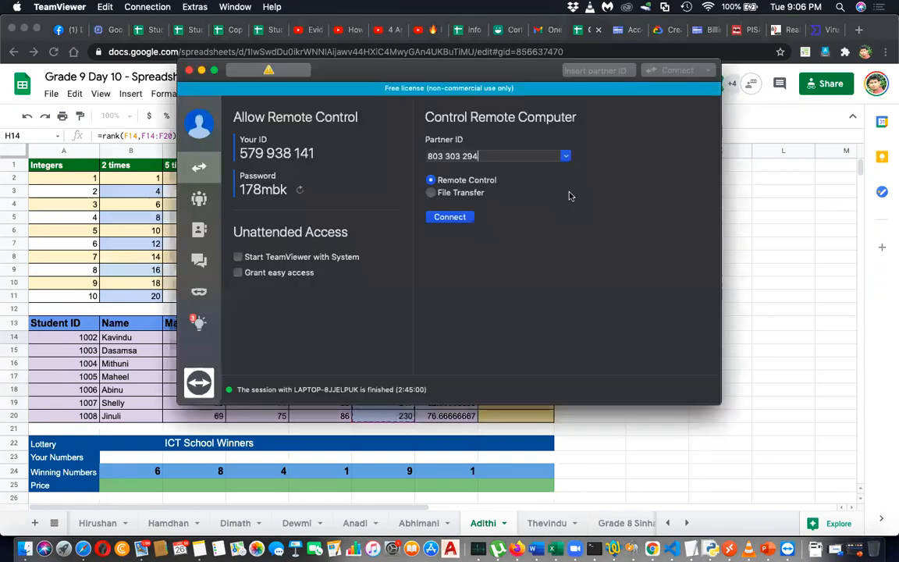
{"action": "left_click", "coordinate": [188, 70]}
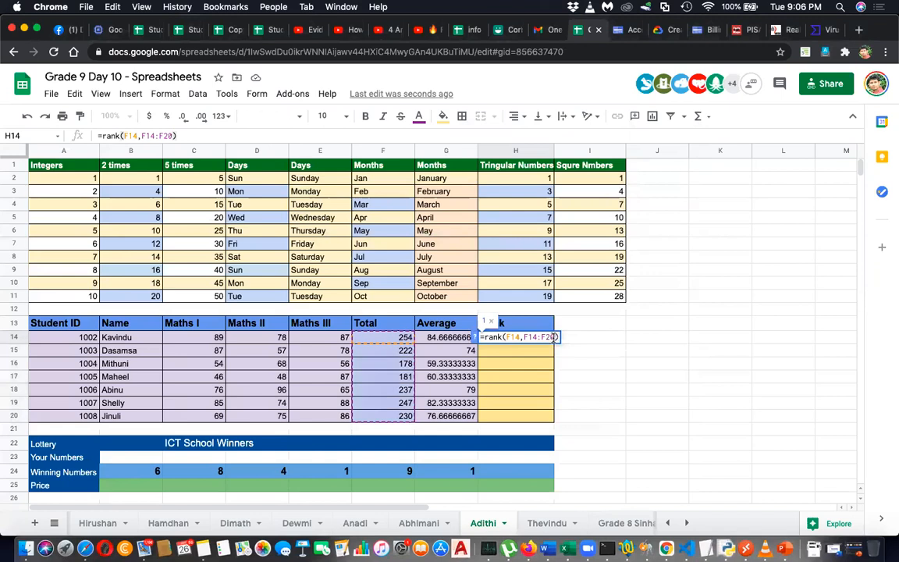
{"action": "key", "text": "Return"}
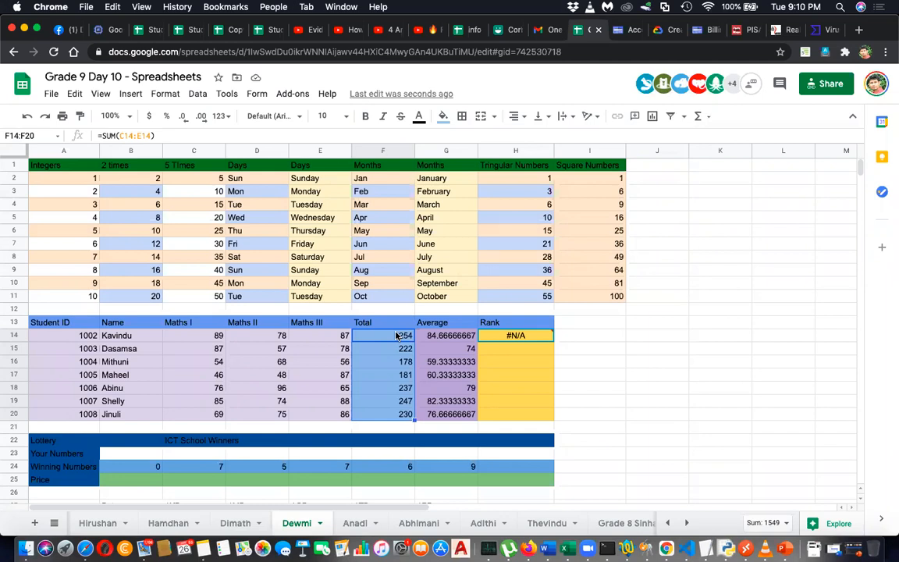
Step: Enter the formula =rank(F14,F14:F20) in H14 to rank the first student's total against all totals
{"action": "left_click", "coordinate": [394, 417]}
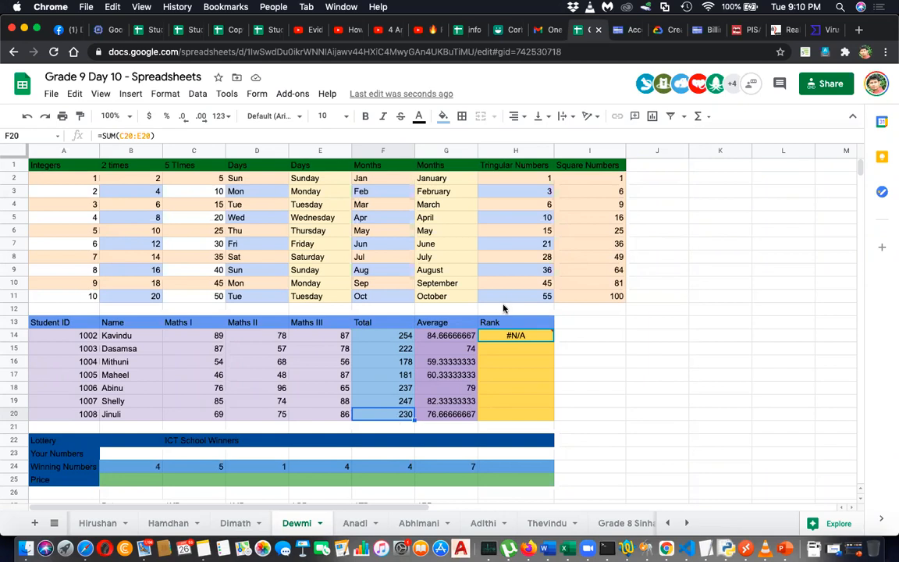
{"action": "left_click", "coordinate": [525, 337]}
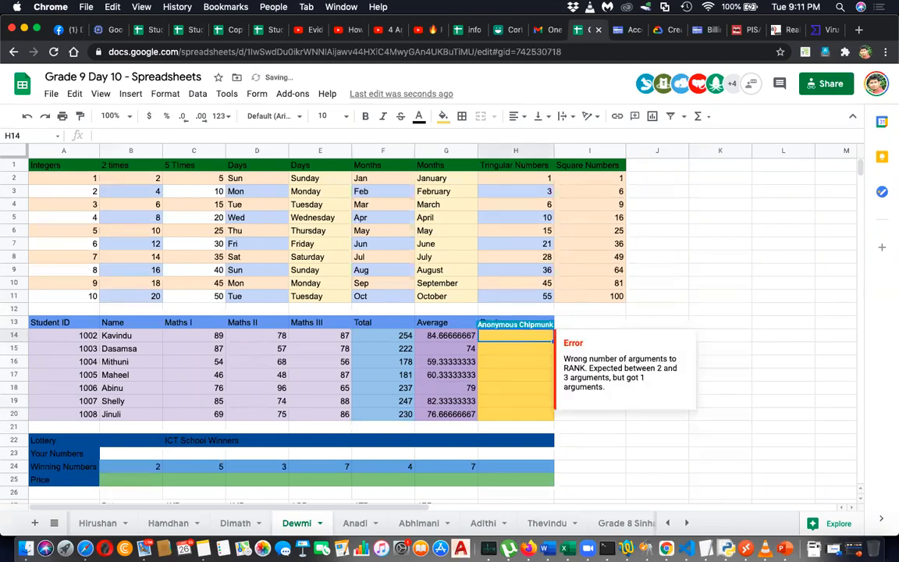
{"action": "type", "text": "="}
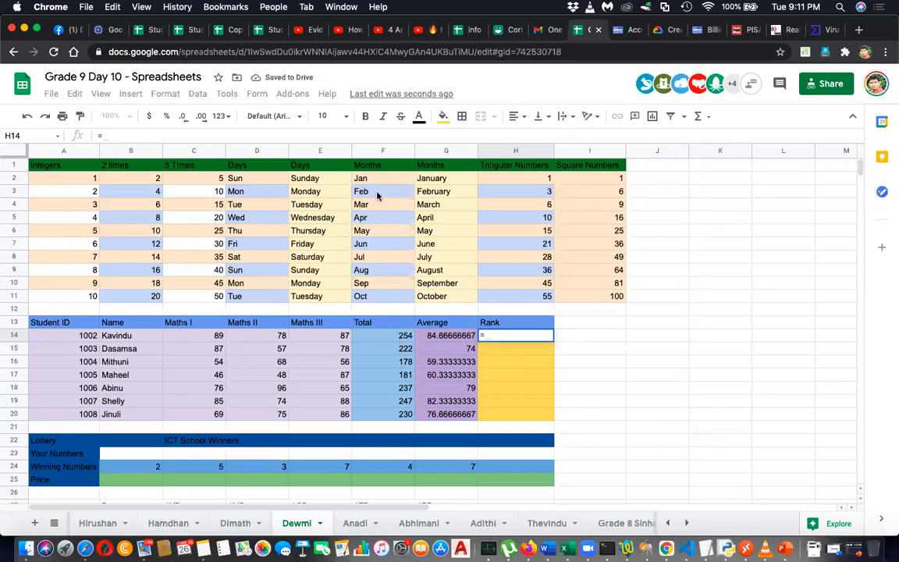
{"action": "left_click", "coordinate": [388, 342]}
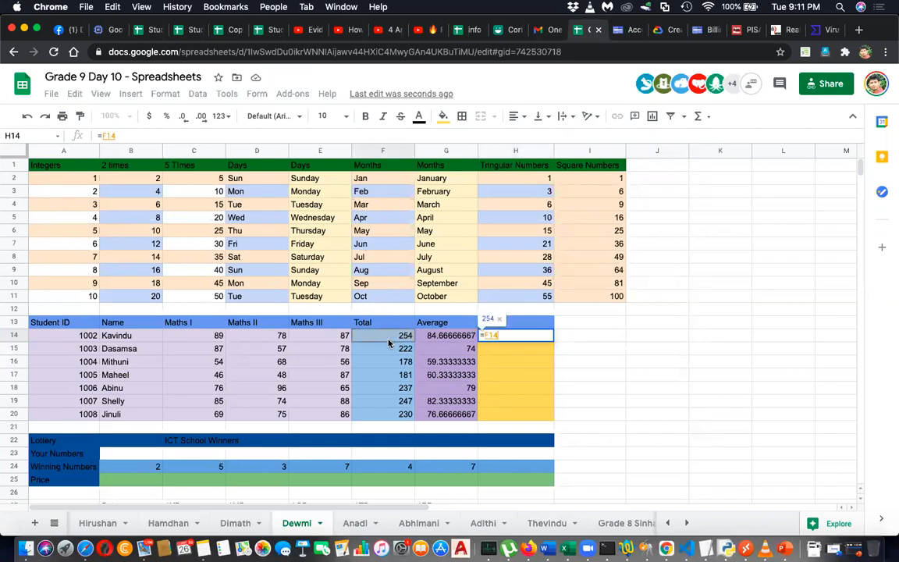
{"action": "key", "text": "BackSpace"}
{"action": "key", "text": "BackSpace"}
{"action": "key", "text": "BackSpace"}
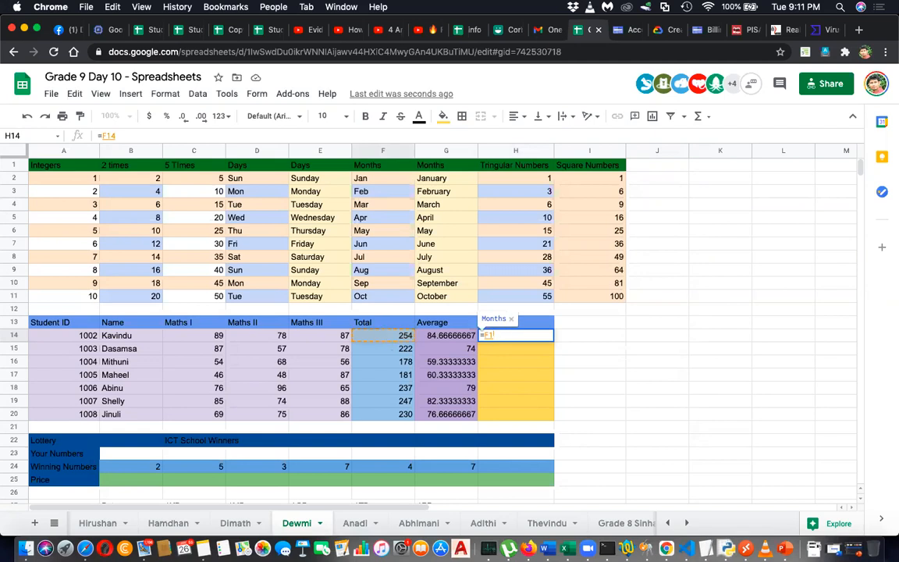
{"action": "type", "text": "rank("}
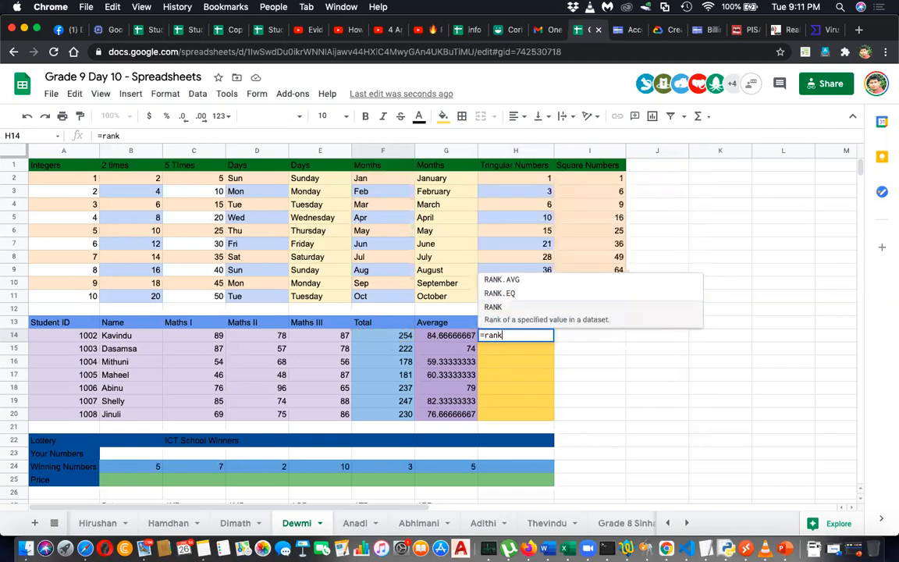
{"action": "left_click", "coordinate": [389, 336]}
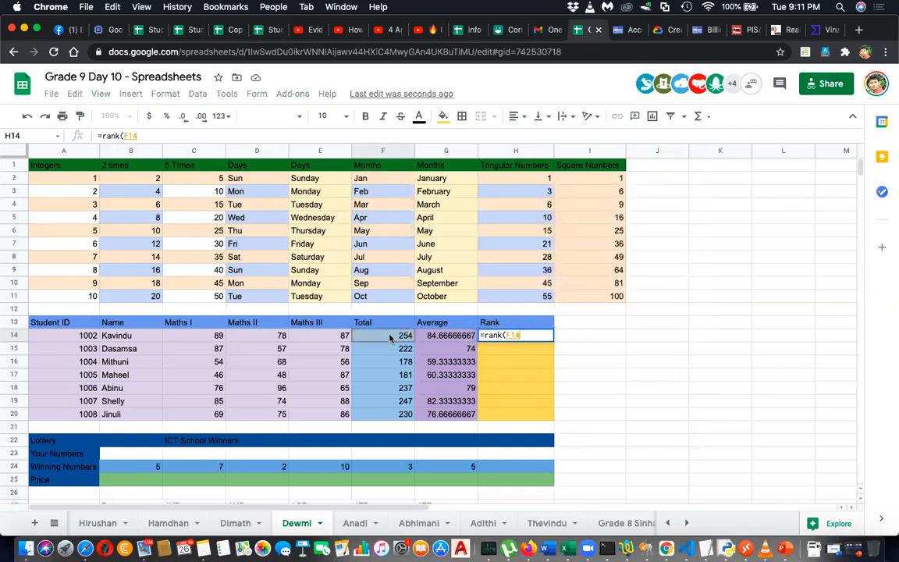
{"action": "type", "text": ","}
{"action": "left_click_drag", "start_coordinate": [395, 337], "coordinate": [402, 415]}
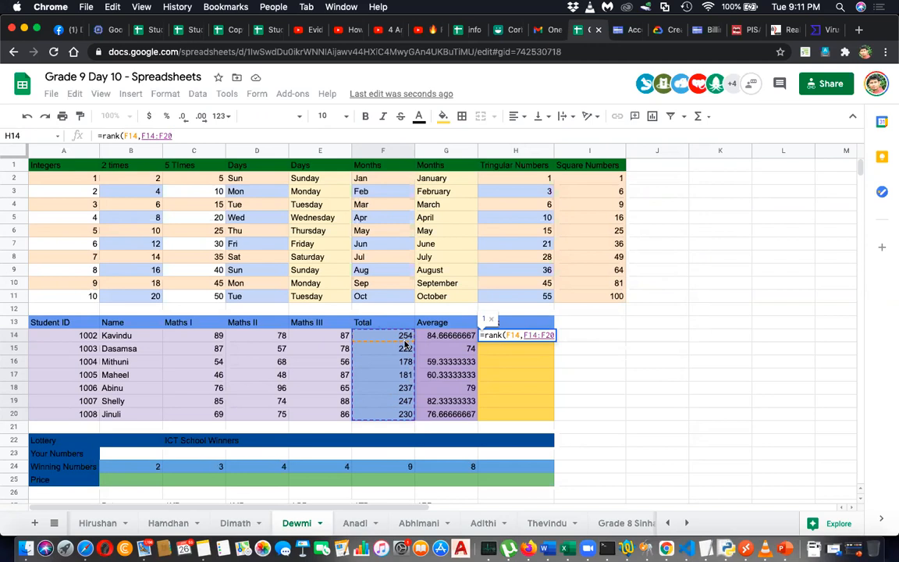
{"action": "type", "text": ")"}
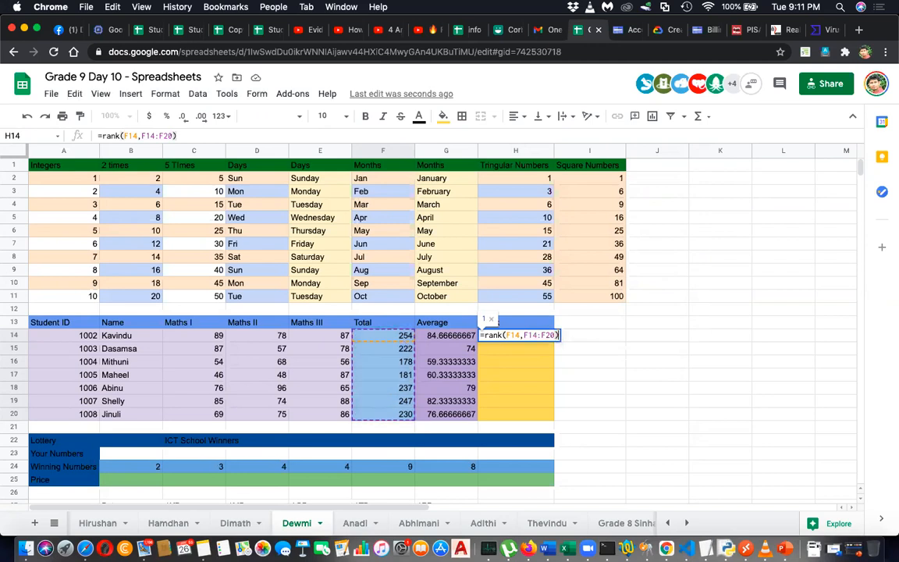
{"action": "key", "text": "Return"}
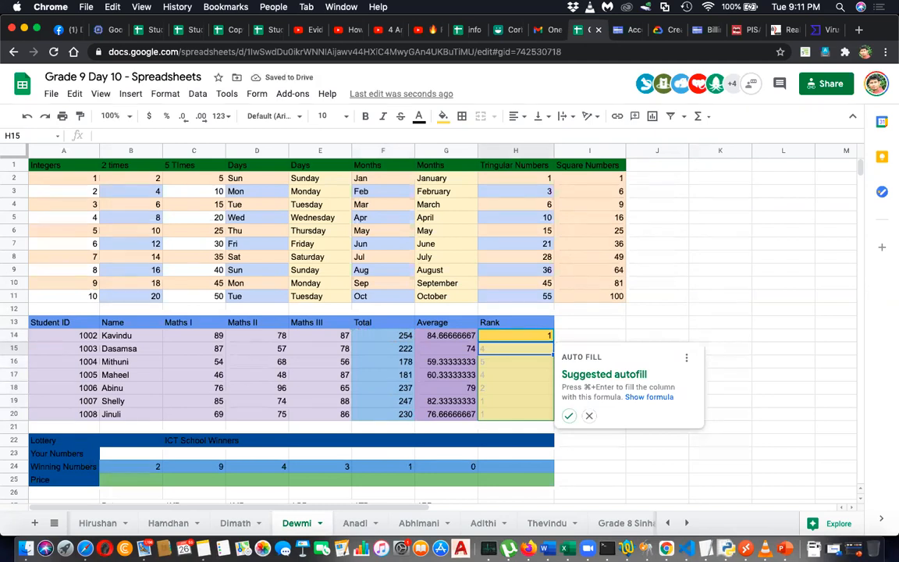
Step: Enter the formula =rank(F15,F14:F20) in H15 to rank the second student's total
{"action": "type", "text": "="}
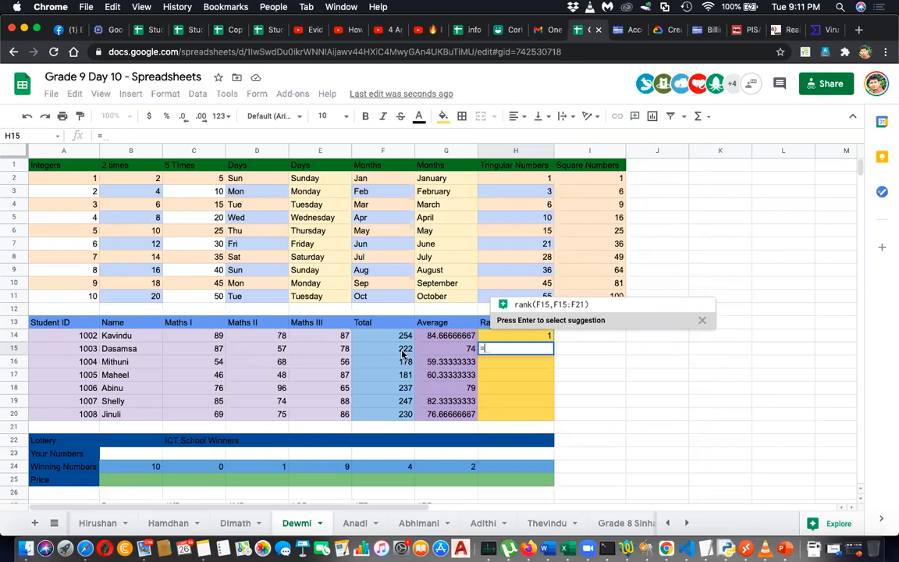
{"action": "type", "text": "rank"}
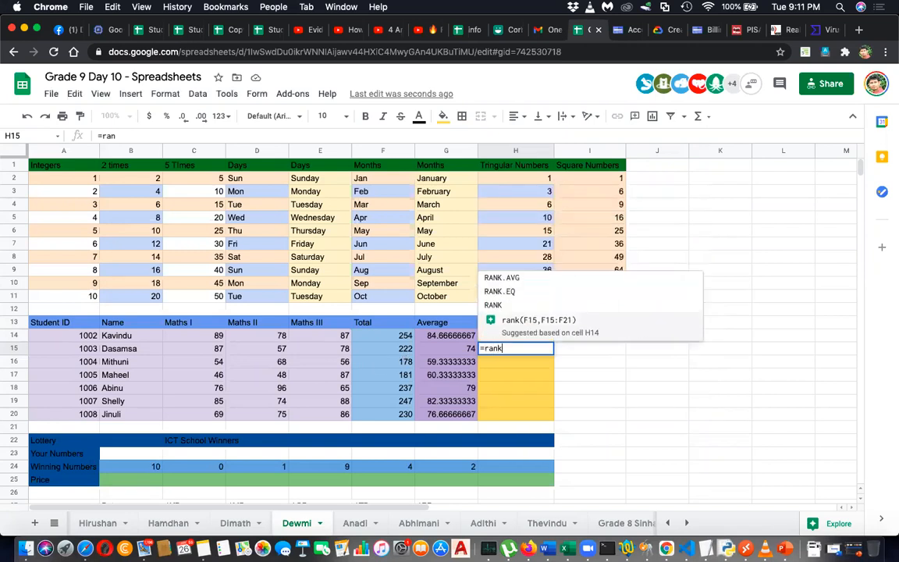
{"action": "type", "text": "("}
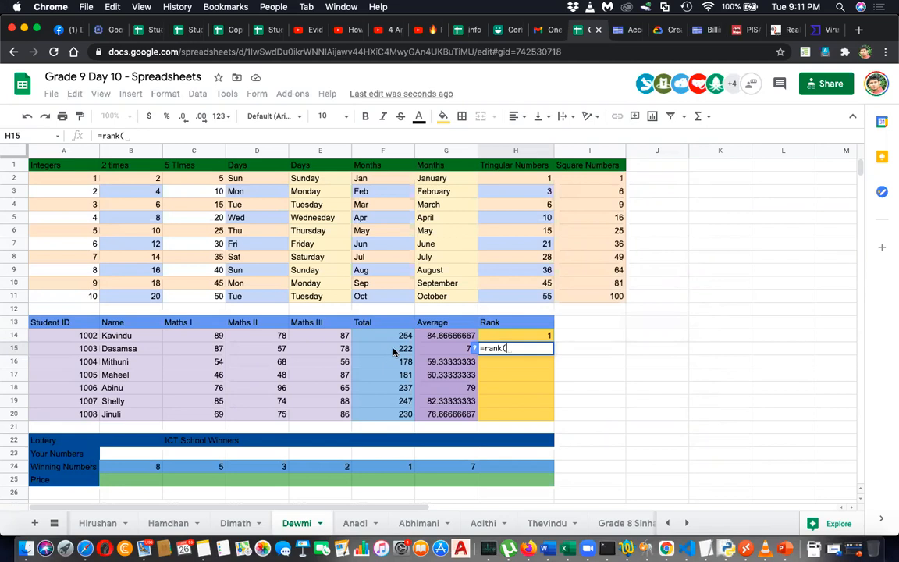
{"action": "left_click", "coordinate": [394, 351]}
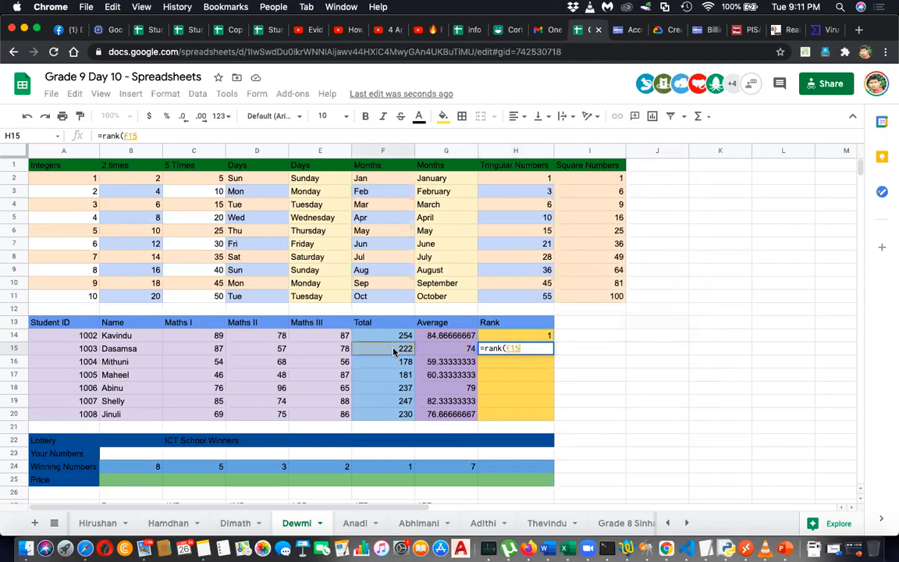
{"action": "type", "text": ","}
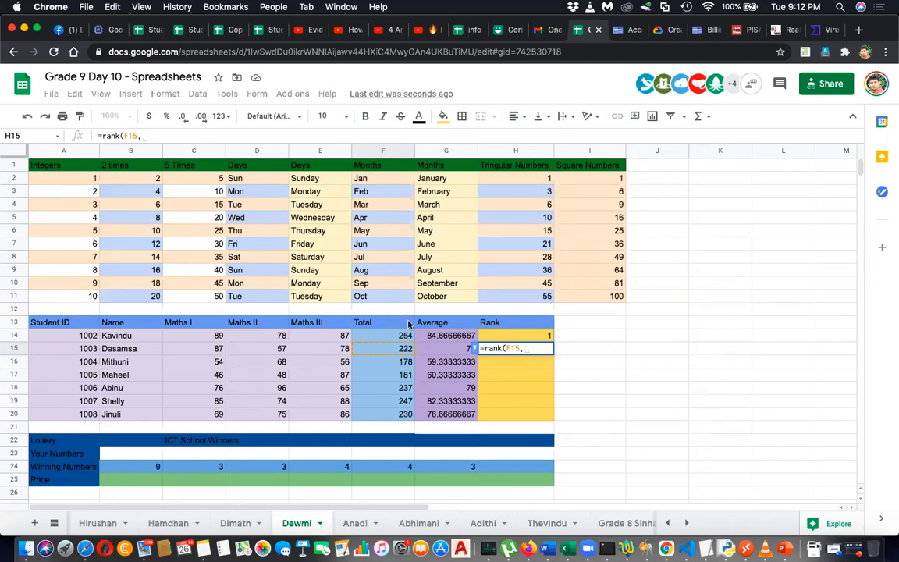
{"action": "left_click_drag", "start_coordinate": [365, 335], "coordinate": [394, 413]}
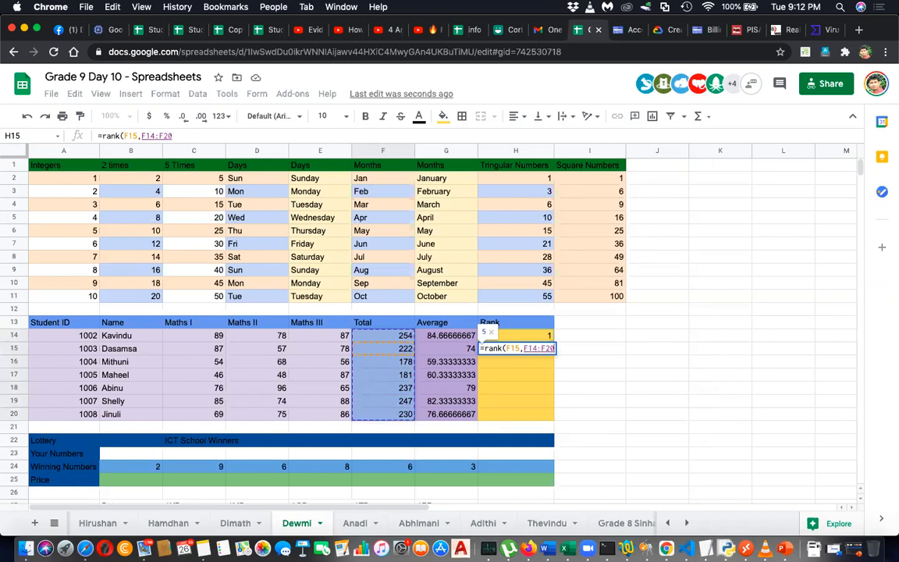
{"action": "type", "text": ","}
{"action": "key", "text": "BackSpace"}
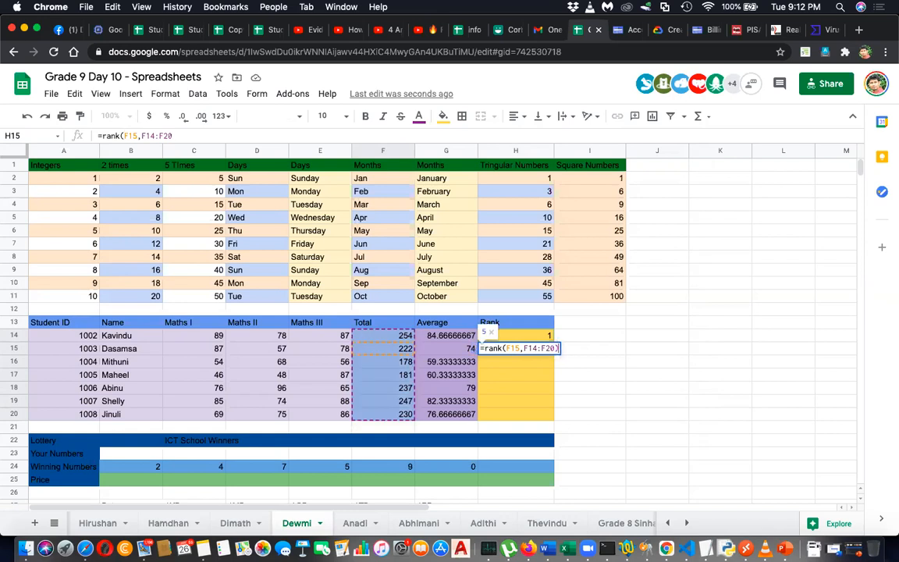
{"action": "key", "text": "Return"}
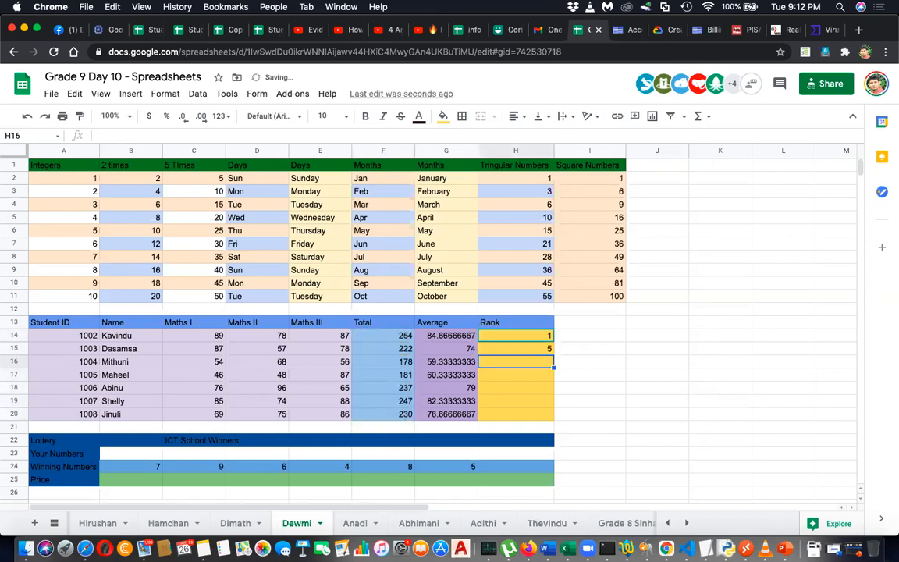
Step: Enter the formula =rank(F16,F14:F20) in H16 to rank the third student's total
{"action": "type", "text": "="}
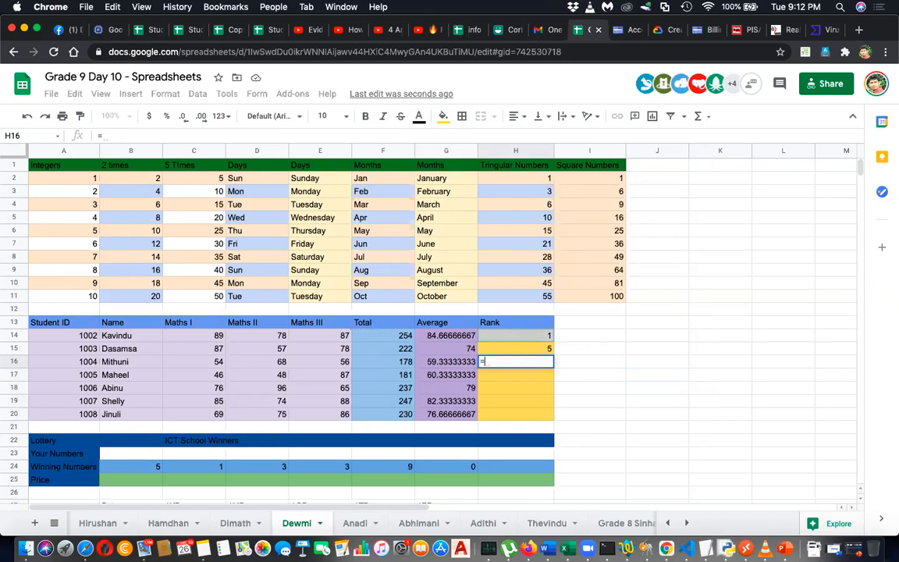
{"action": "type", "text": "ran"}
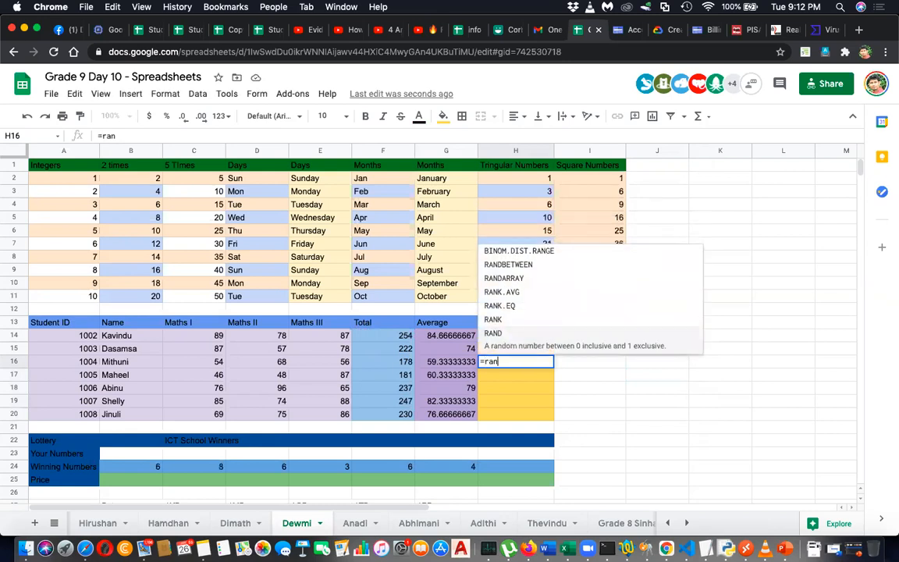
{"action": "type", "text": "k("}
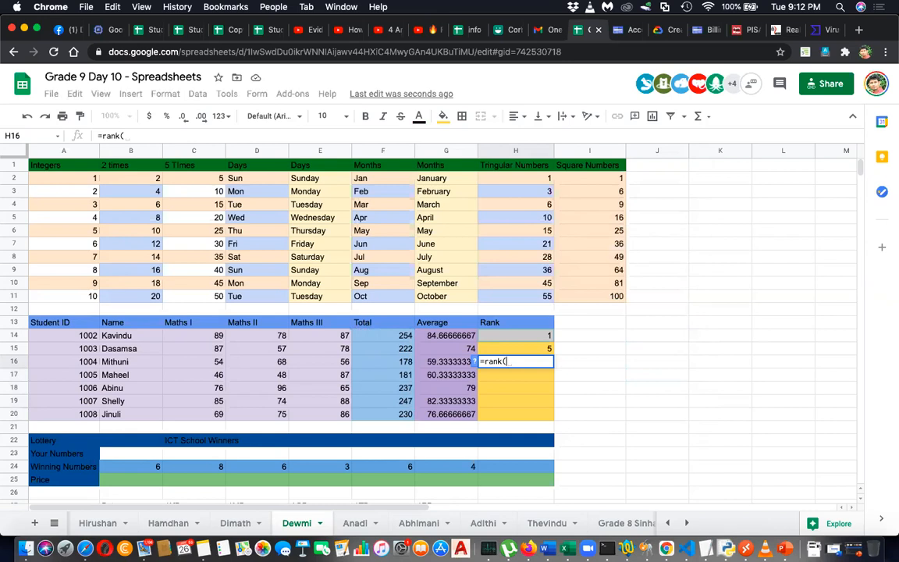
{"action": "left_click", "coordinate": [401, 364]}
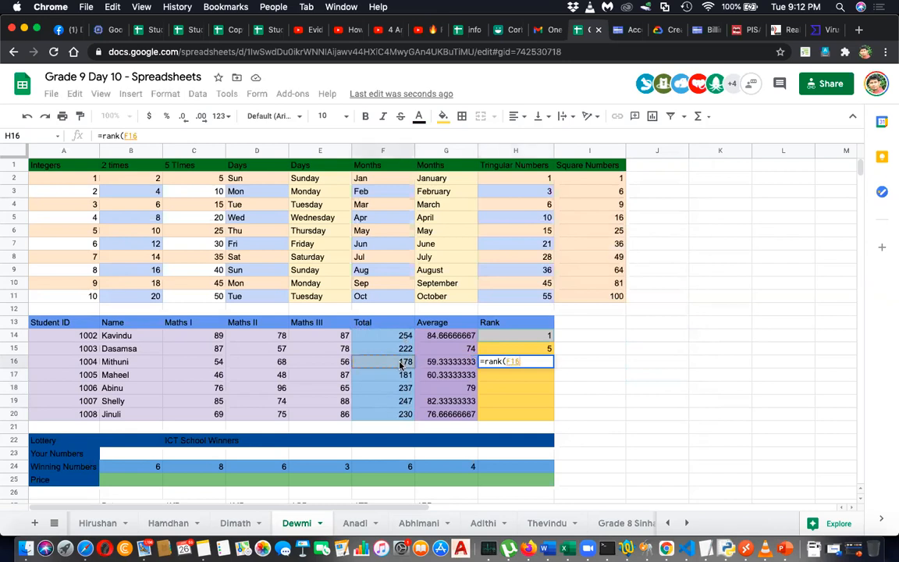
{"action": "type", "text": ","}
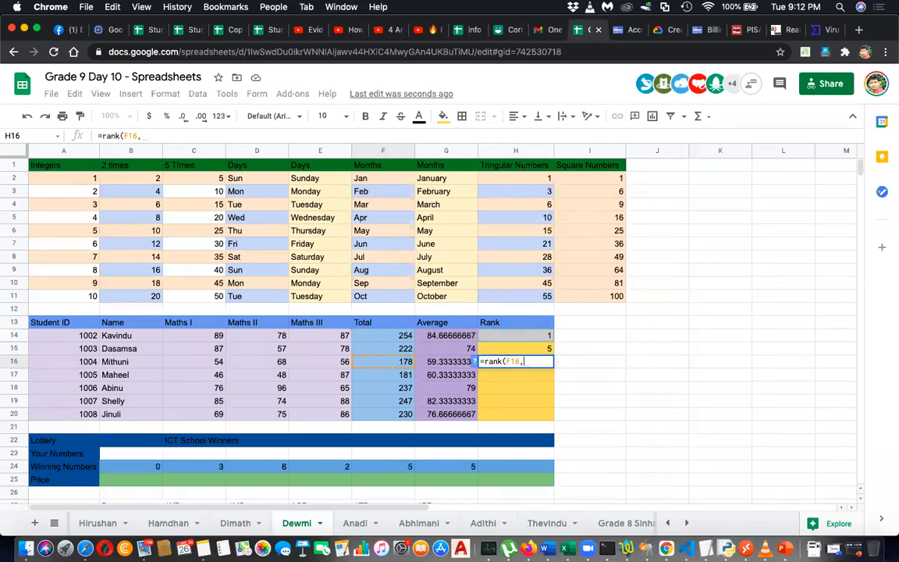
{"action": "type", "text": "F"}
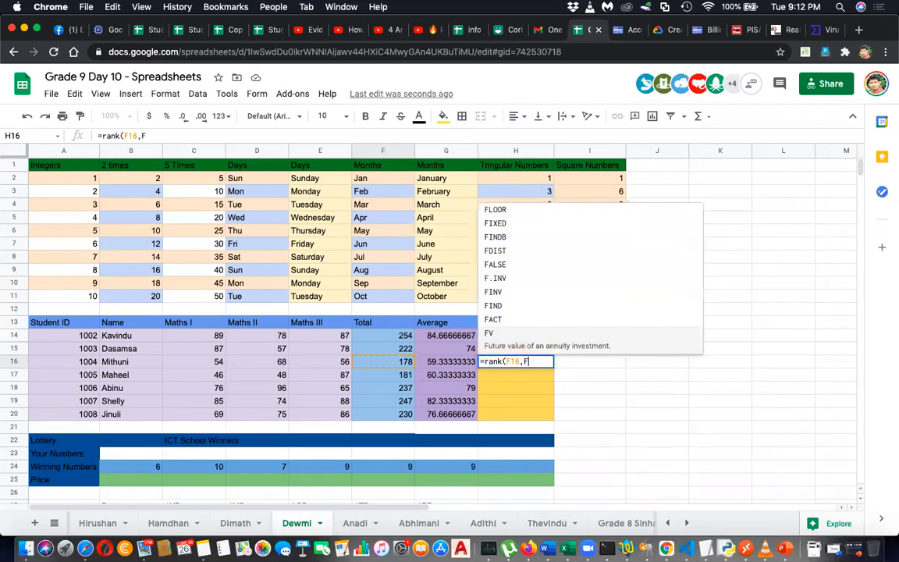
{"action": "type", "text": "14:F20"}
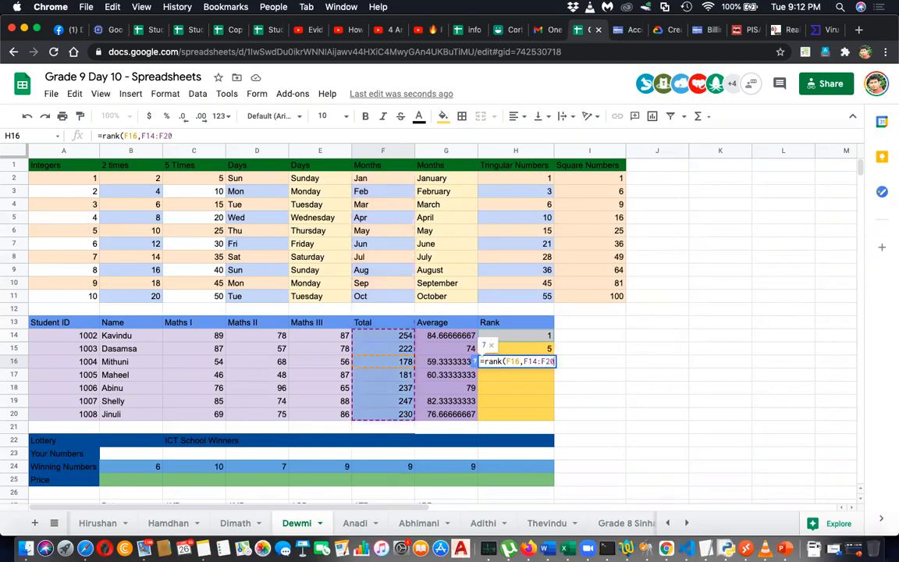
{"action": "key", "text": "Return"}
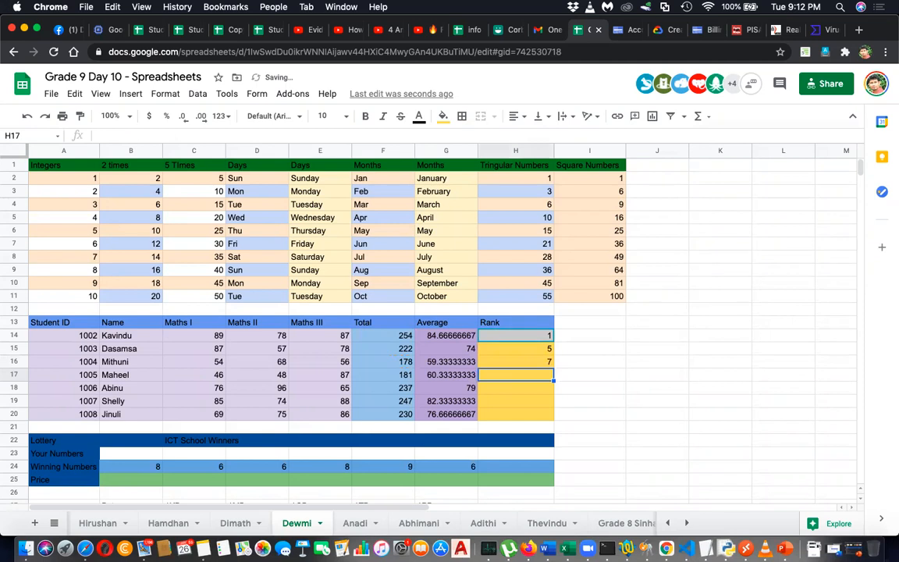
Step: Enter the formula =rank(F17,F14:F20) in H17 to rank the fourth student's total
{"action": "type", "text": "=rank("}
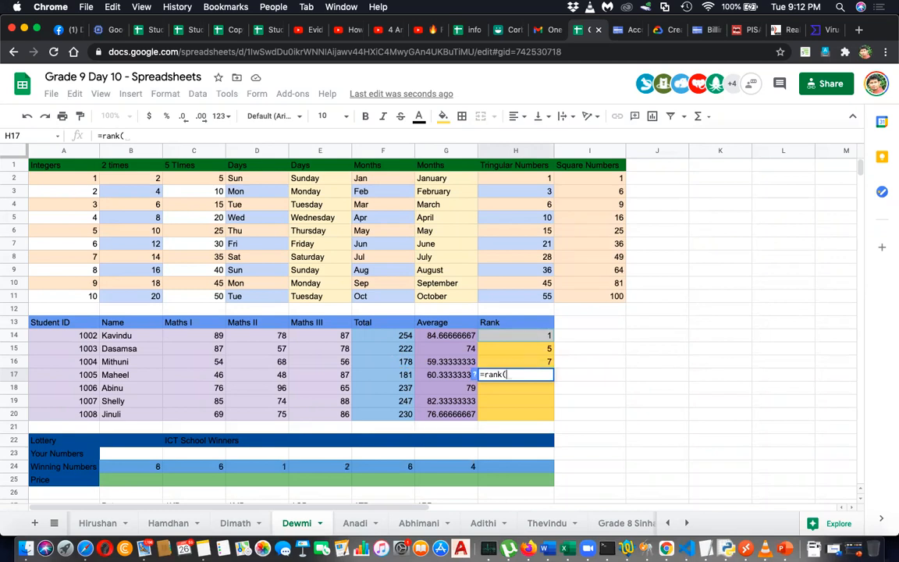
{"action": "type", "text": "F17,F14"}
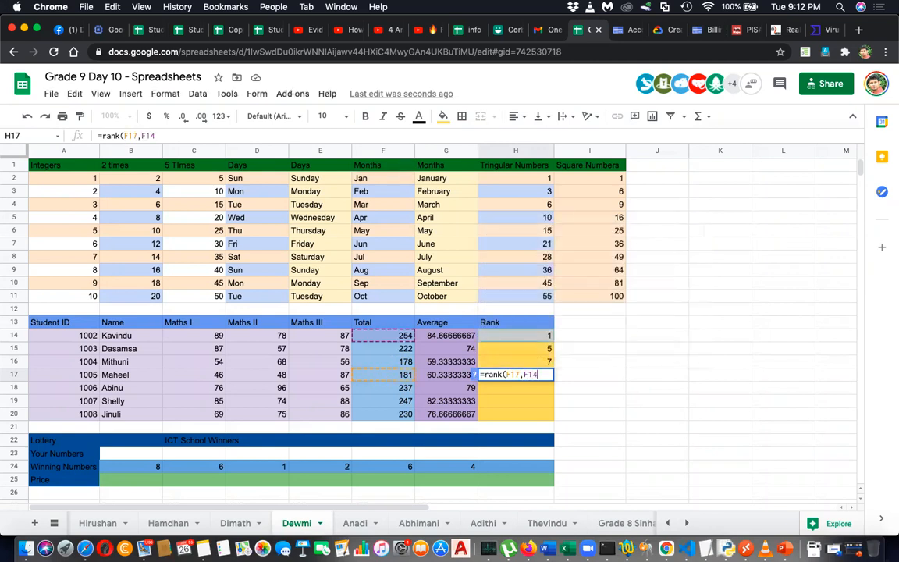
{"action": "type", "text": ":F20)"}
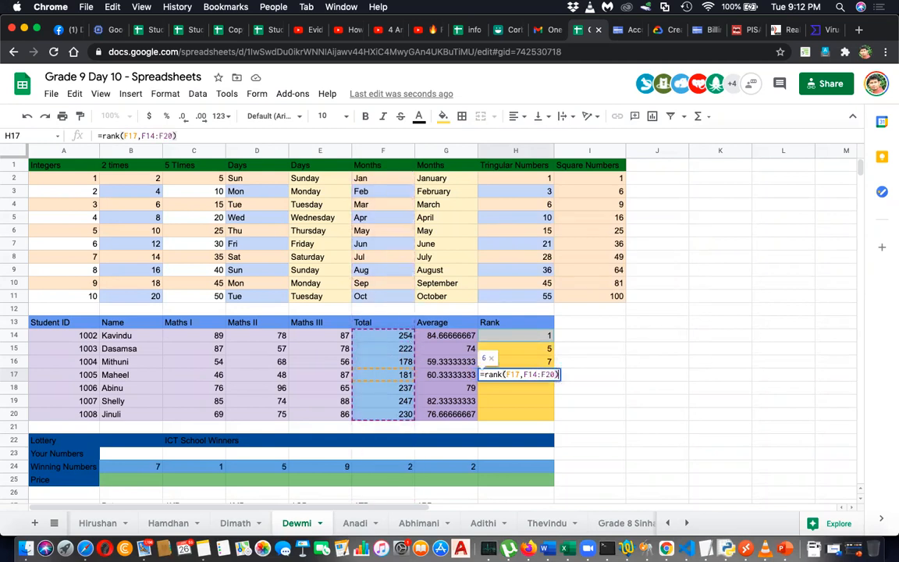
{"action": "key", "text": "Return"}
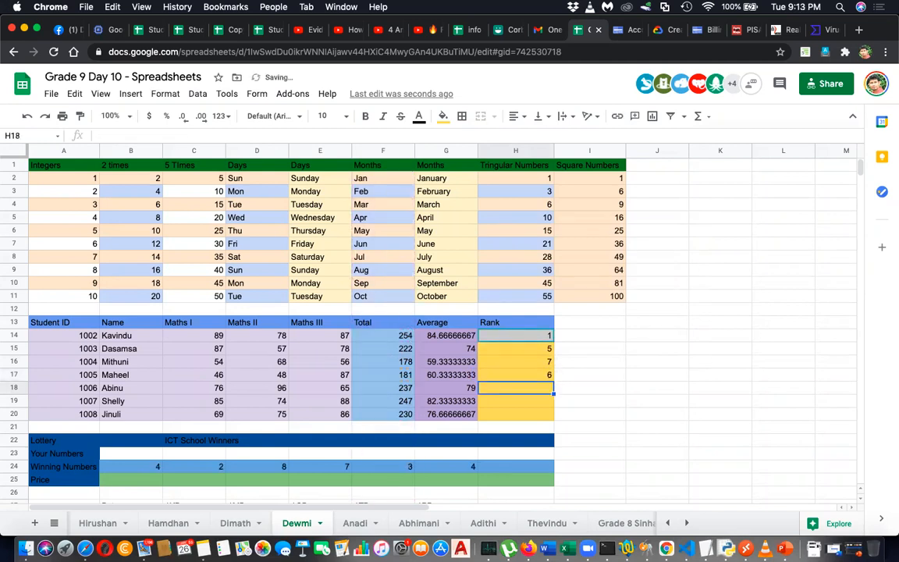
Step: Enter the formula =rank(F18,F14:F20) in H18 to rank the fifth student's total
{"action": "type", "text": "="}
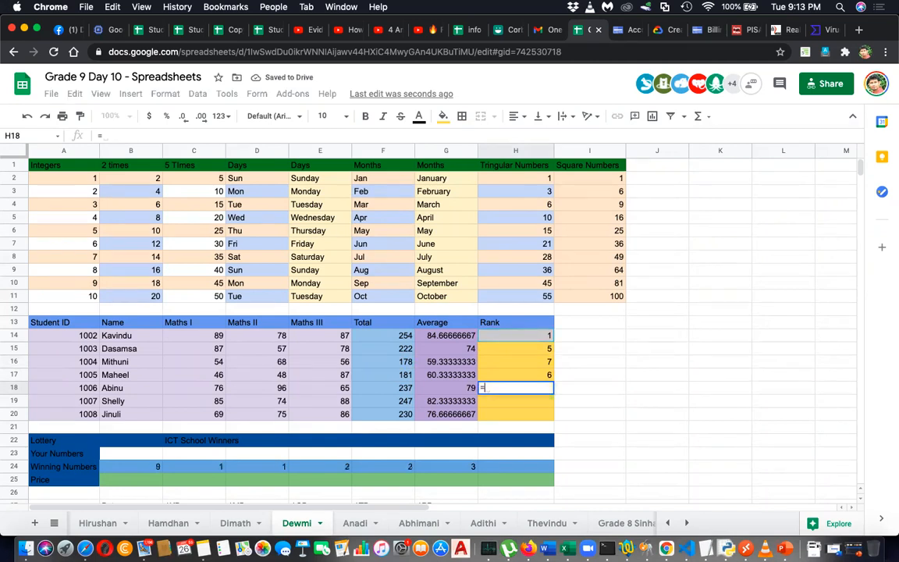
{"action": "type", "text": "rank"}
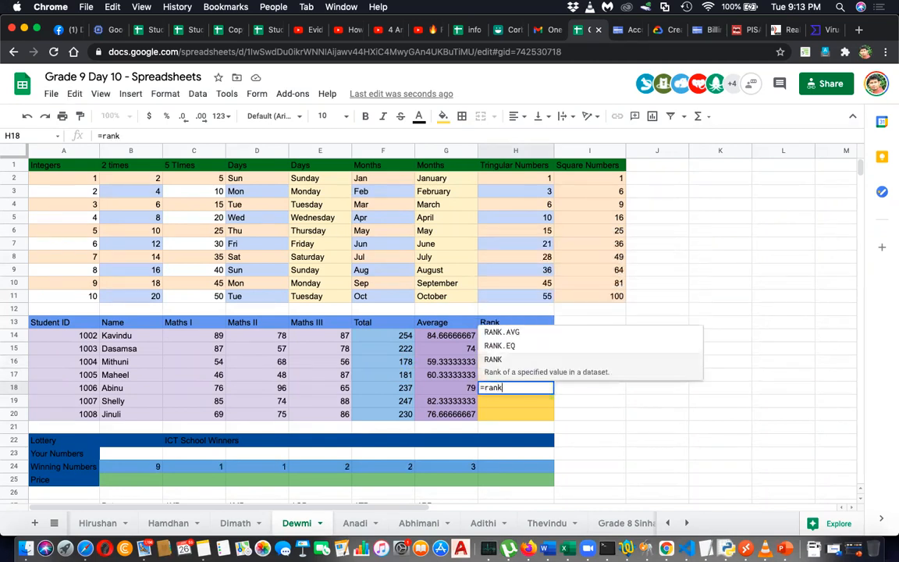
{"action": "type", "text": "("}
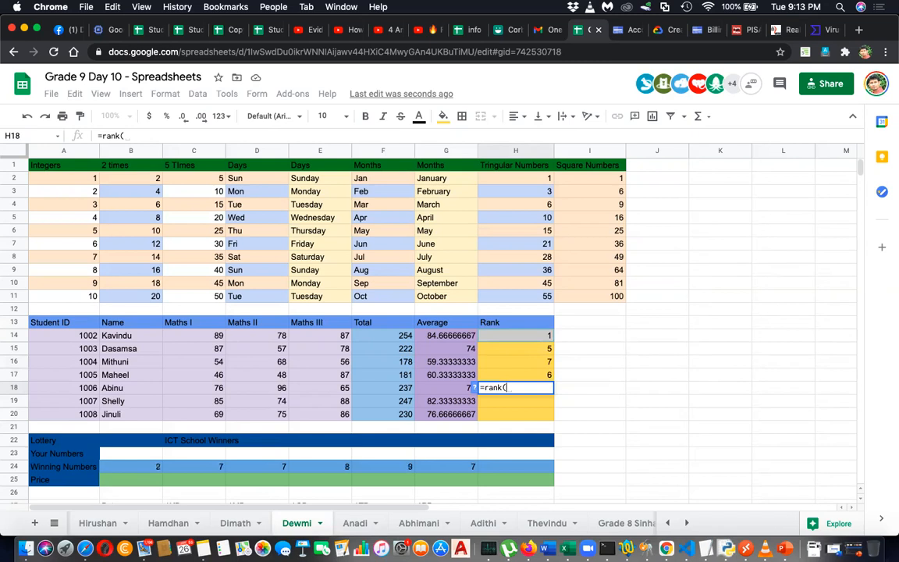
{"action": "type", "text": "F18,"}
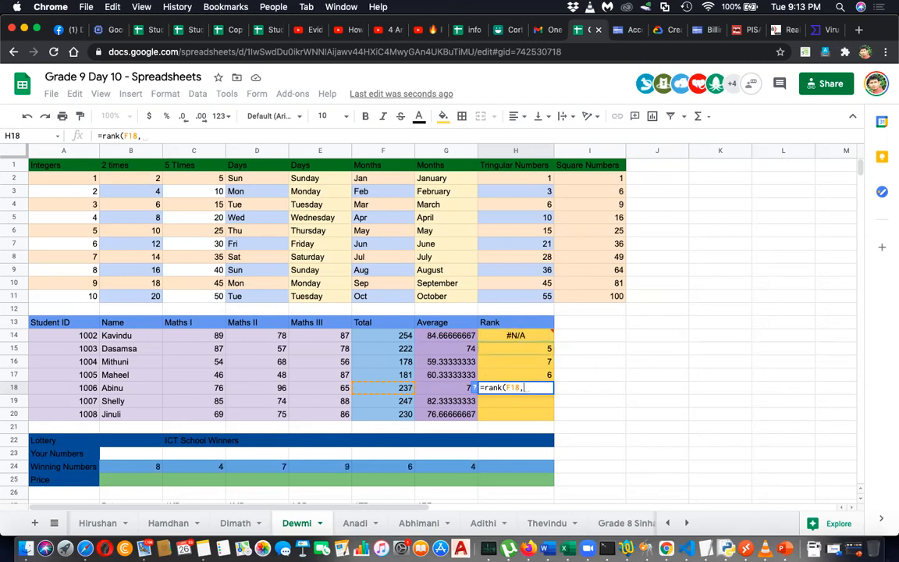
{"action": "type", "text": "F14:F20"}
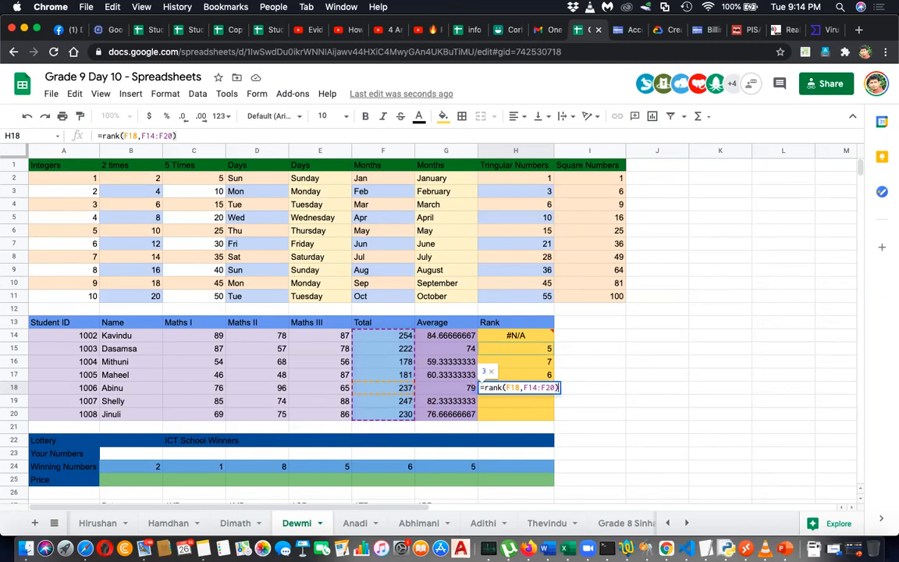
{"action": "key", "text": "Return"}
Step: Begin the rank formula in H19 with =rank( for the sixth student
{"action": "type", "text": "=rank"}
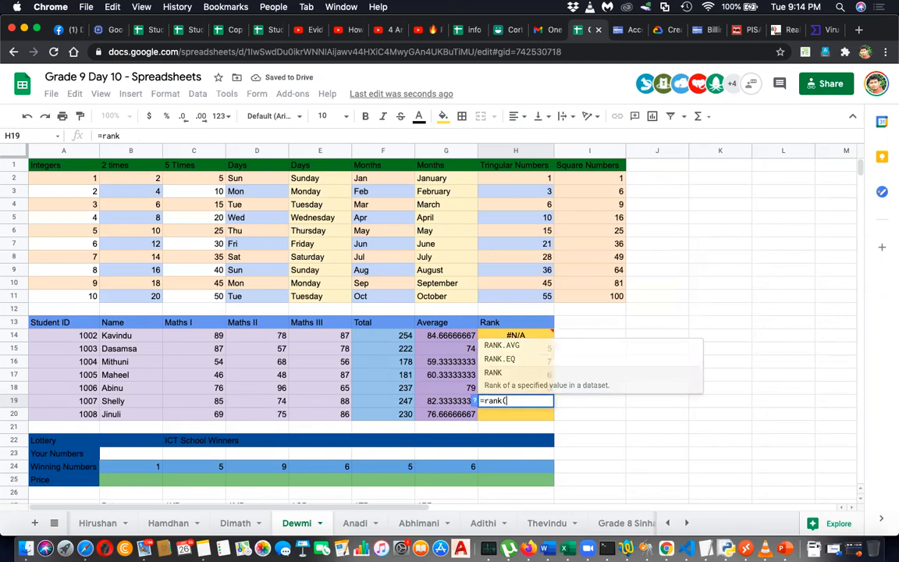
{"action": "type", "text": "("}
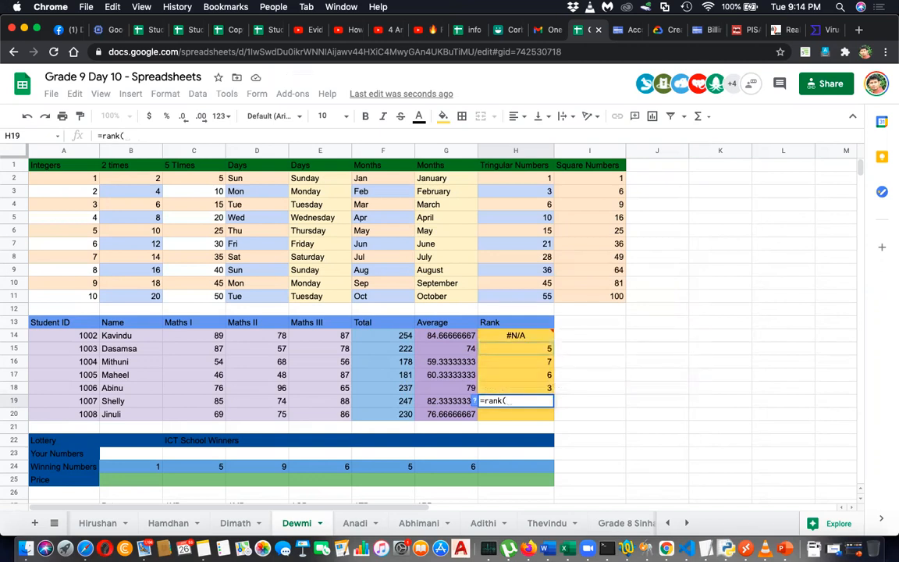